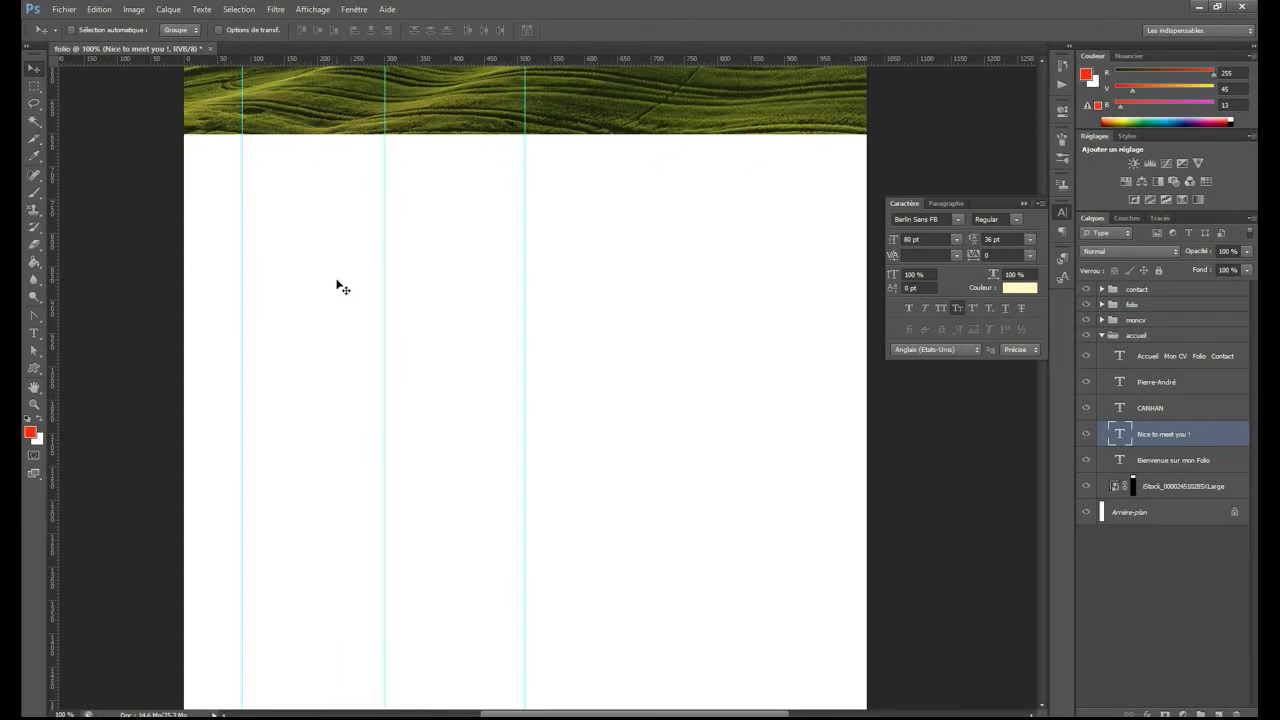
# Step: Add the title text "Mon CV" below the landscape image and place it roughly centred on the page's middle guide
pyautogui.hotkey('ctrl', 'z')
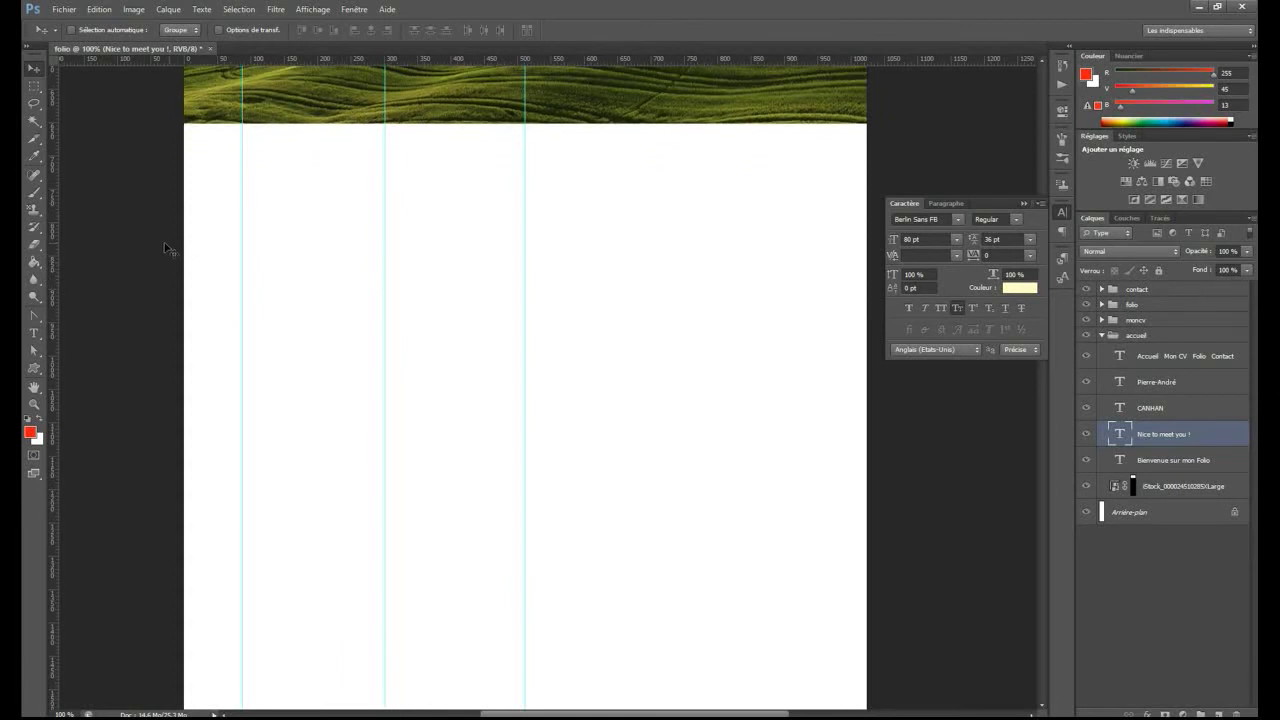
pyautogui.hotkey('ctrl', 'alt', 'z')
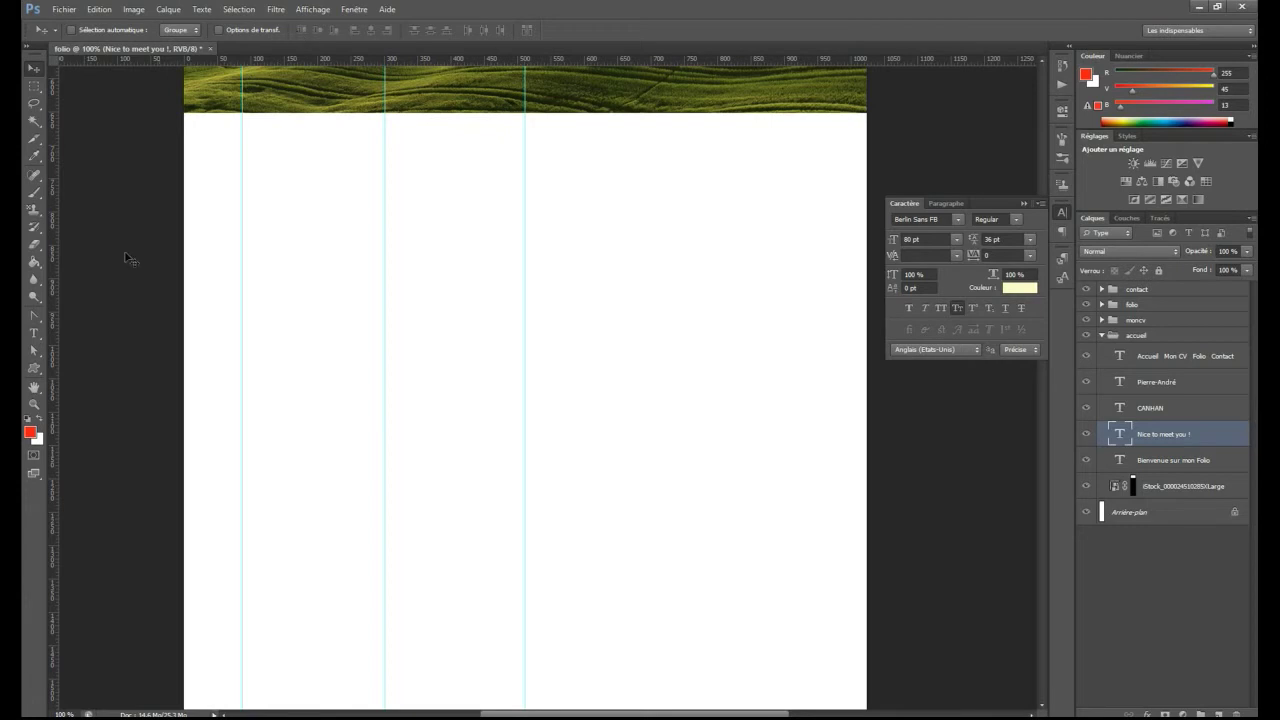
pyautogui.click(35, 333)
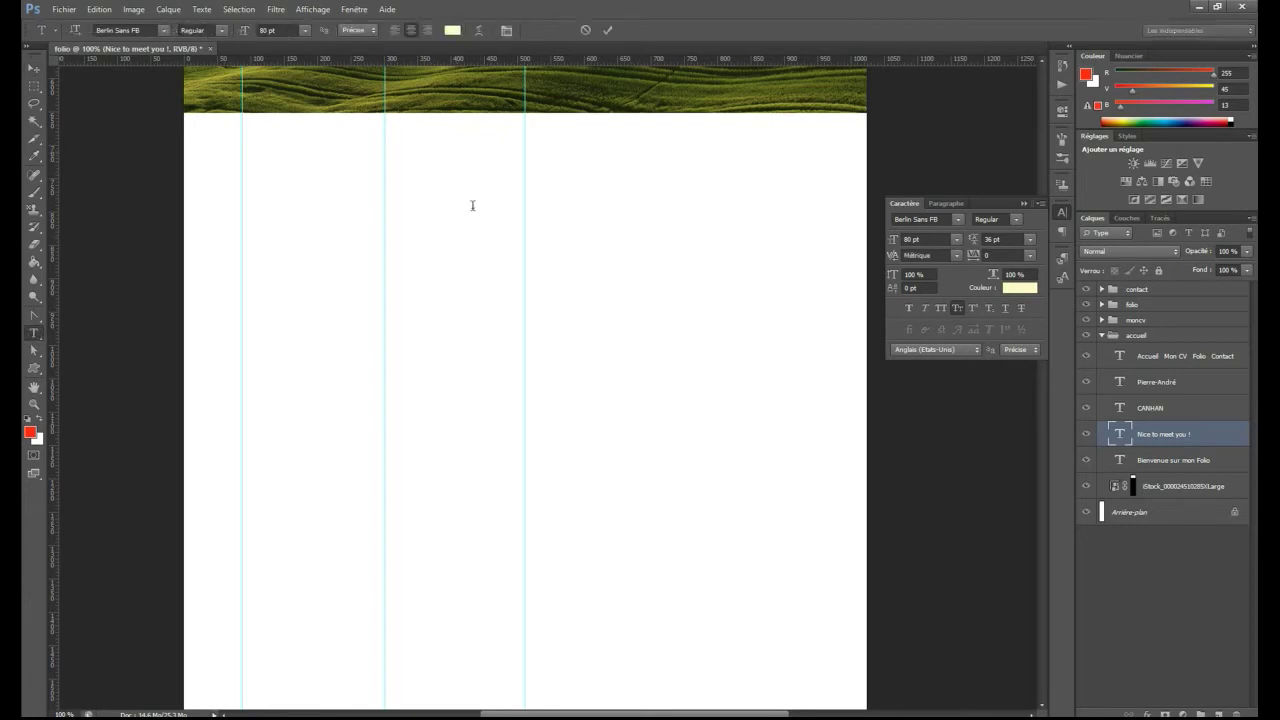
pyautogui.click(457, 154)
pyautogui.write('Mon CV')
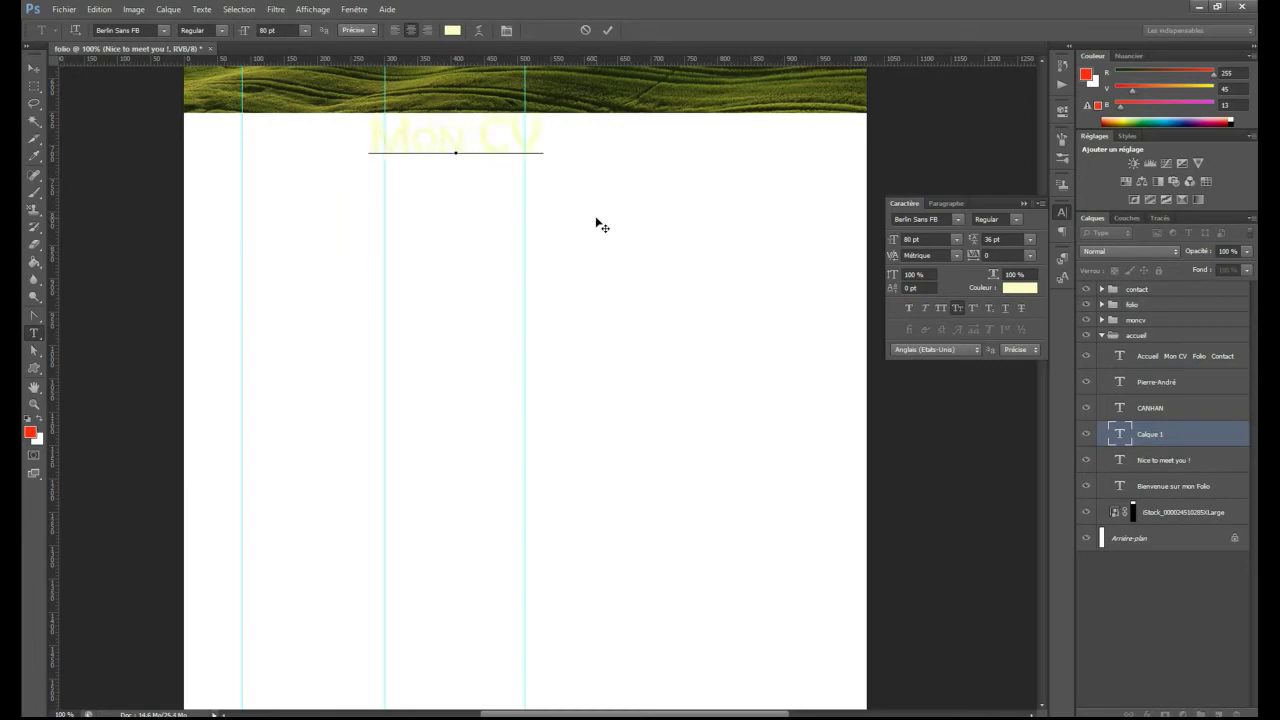
pyautogui.click(33, 68)
pyautogui.moveTo(463, 186); pyautogui.dragTo(526, 197)
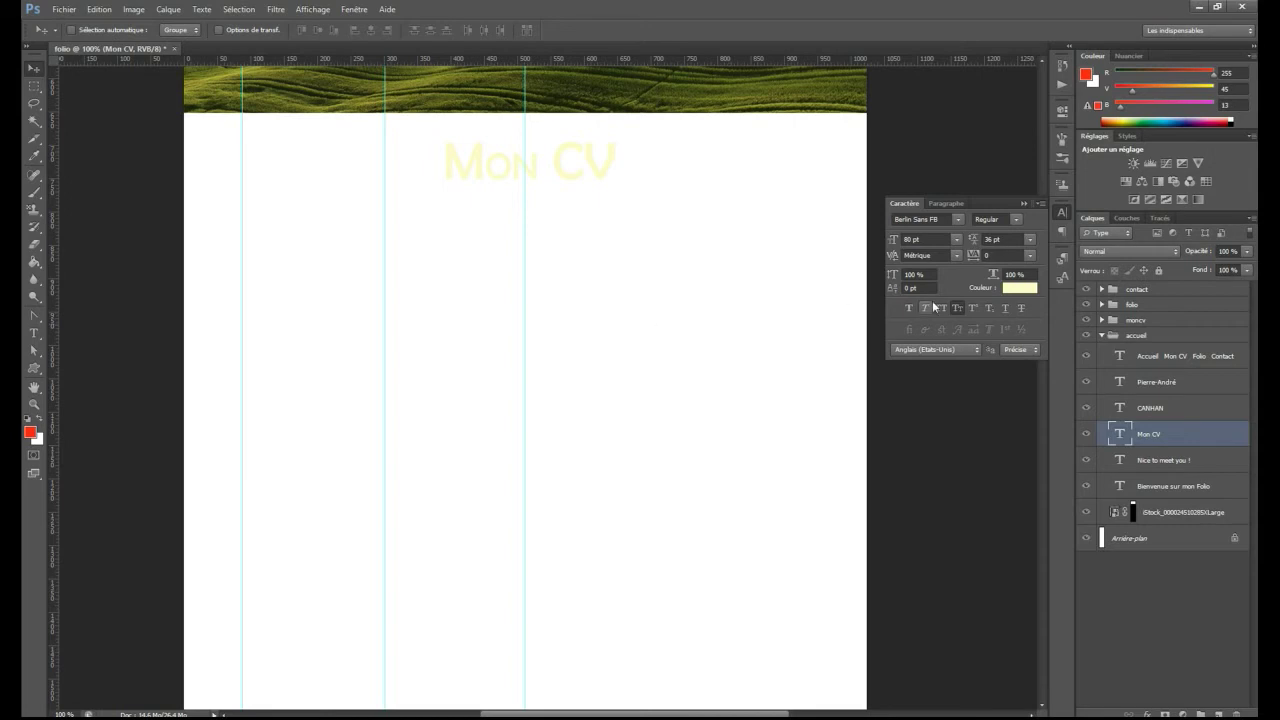
# Step: Recolour the "Mon CV" title olive green #505823, sampled from the landscape image
pyautogui.click(1014, 291)
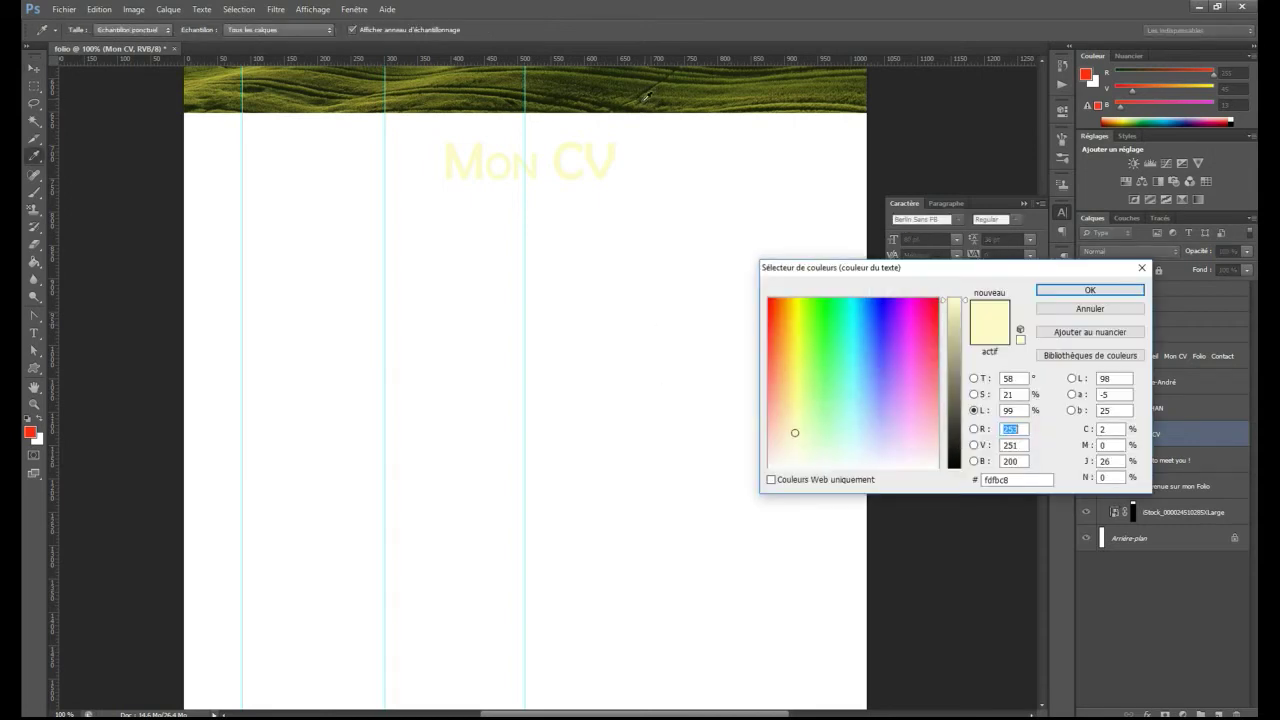
pyautogui.click(609, 100)
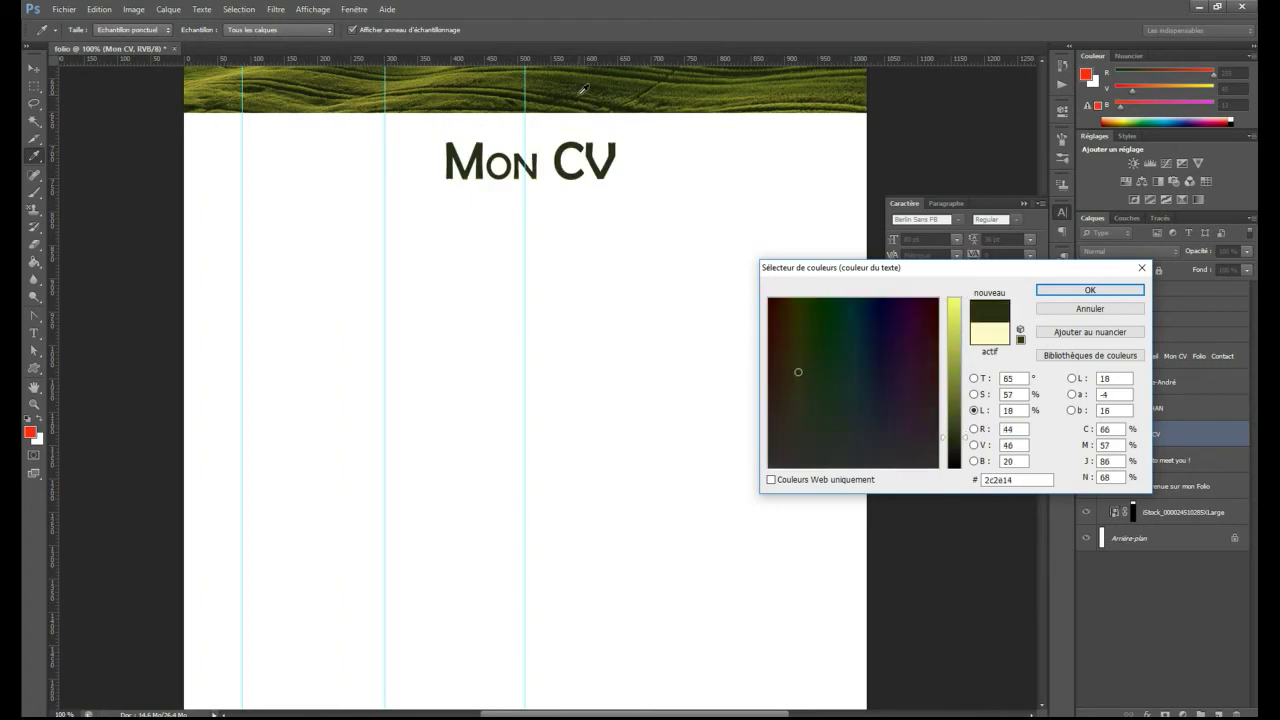
pyautogui.click(587, 88)
pyautogui.click(590, 93)
pyautogui.click(592, 94)
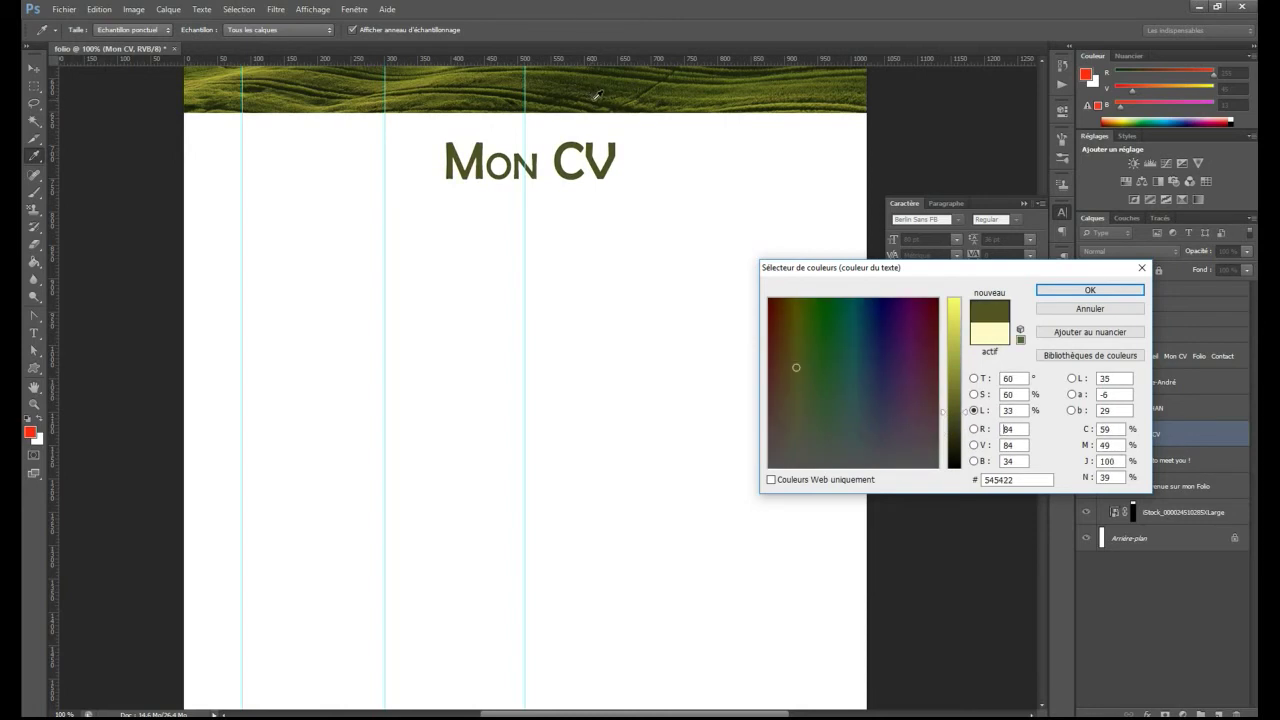
pyautogui.click(597, 96)
pyautogui.click(602, 95)
pyautogui.click(1087, 291)
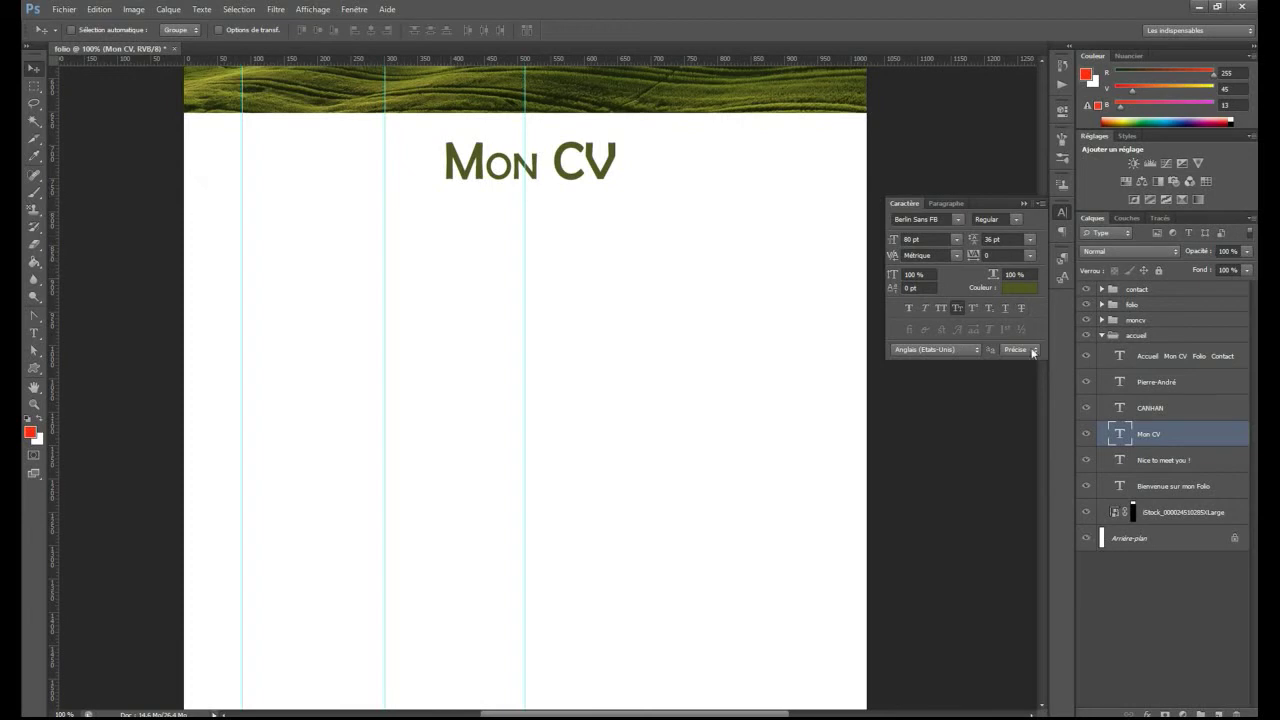
# Step: Add a separate text line reading "Toutes mes connaissances" just below the title
pyautogui.click(34, 333)
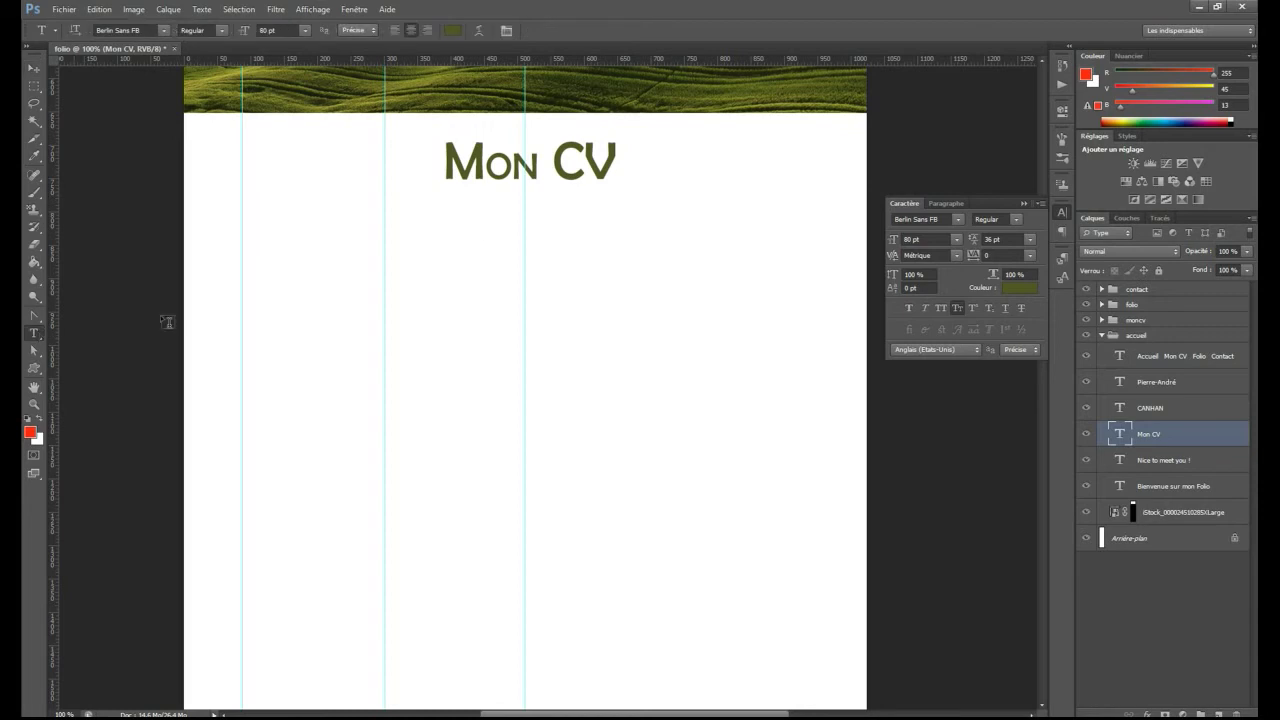
pyautogui.click(494, 212)
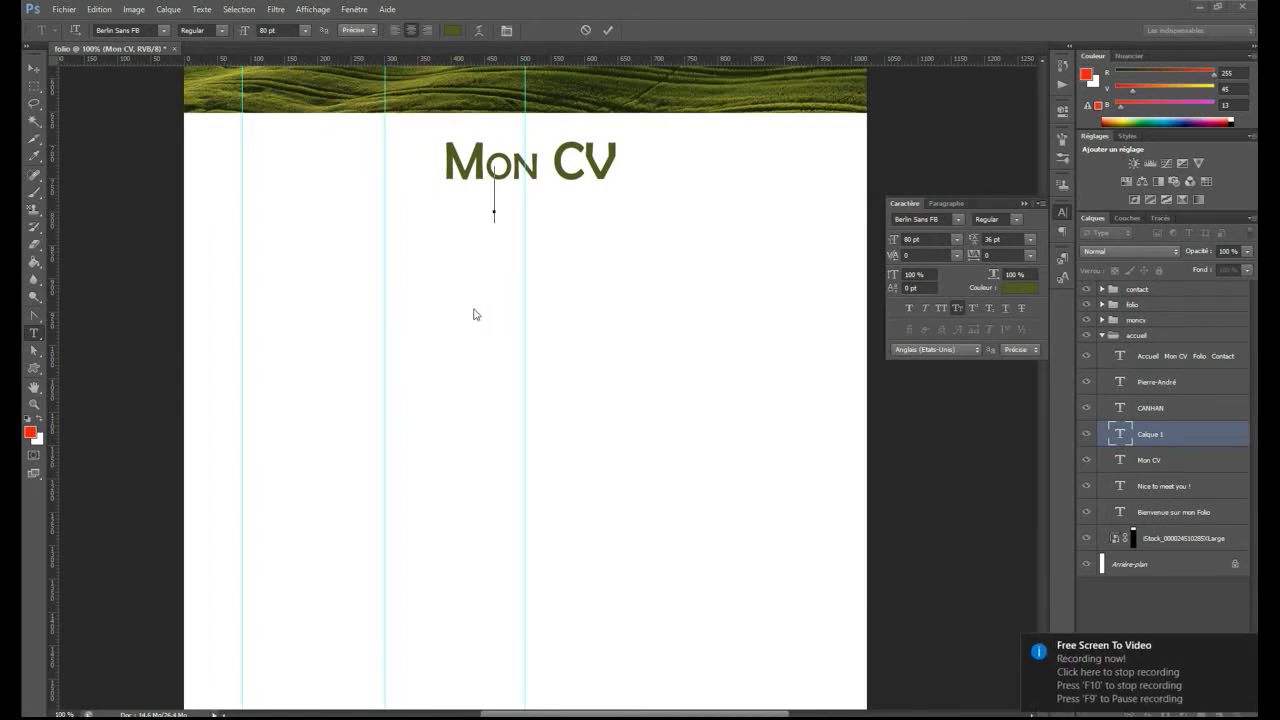
pyautogui.write('SFDGN DFG')
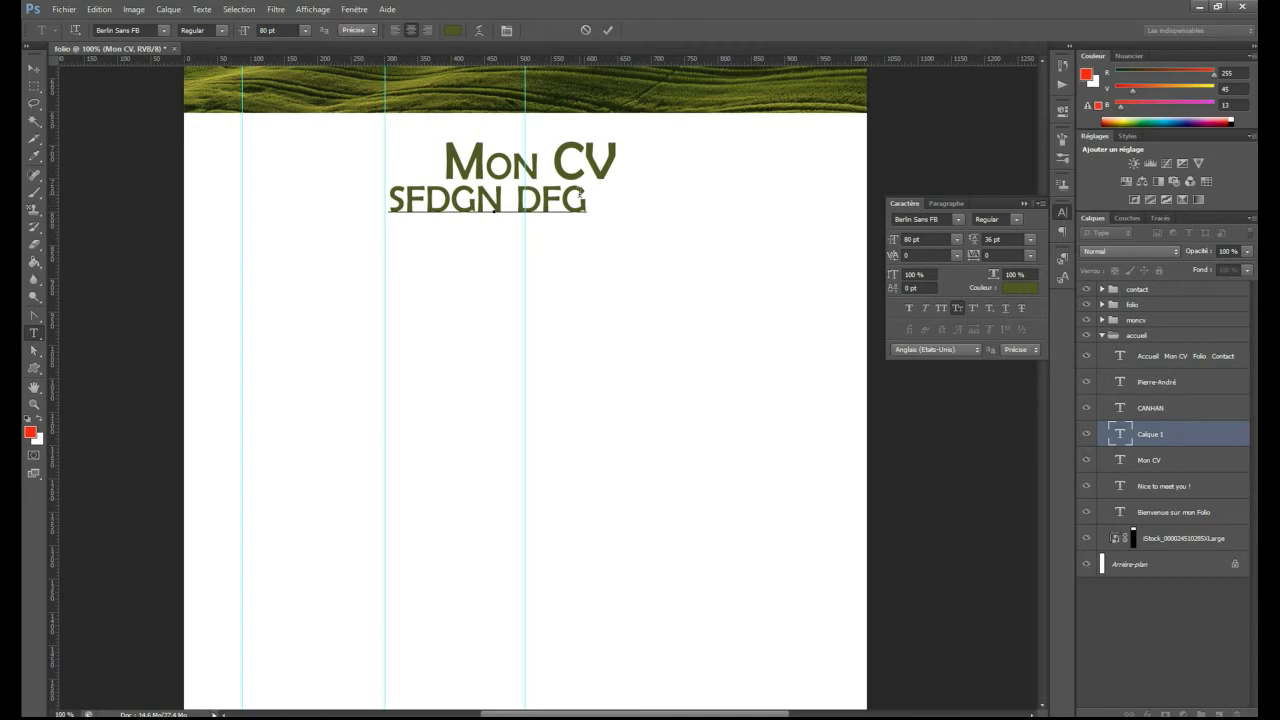
pyautogui.hotkey('ctrl', 'a')
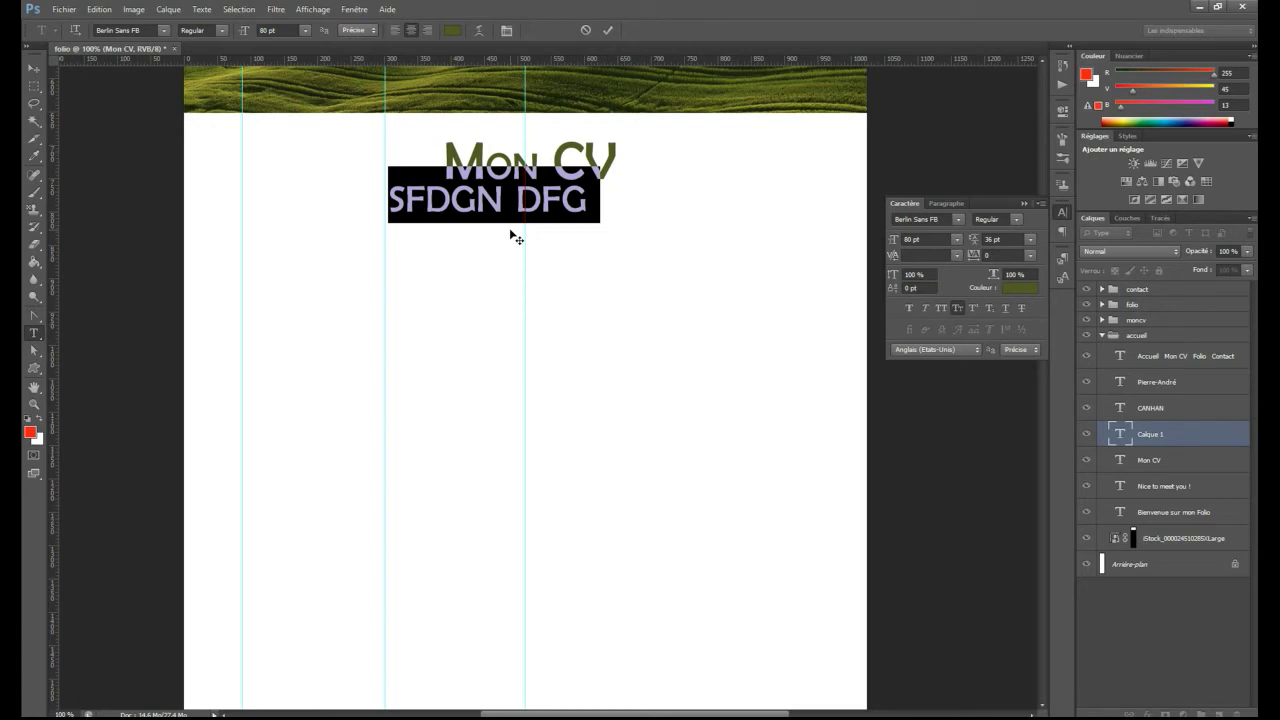
pyautogui.press('BackSpace')
pyautogui.write('Tou')
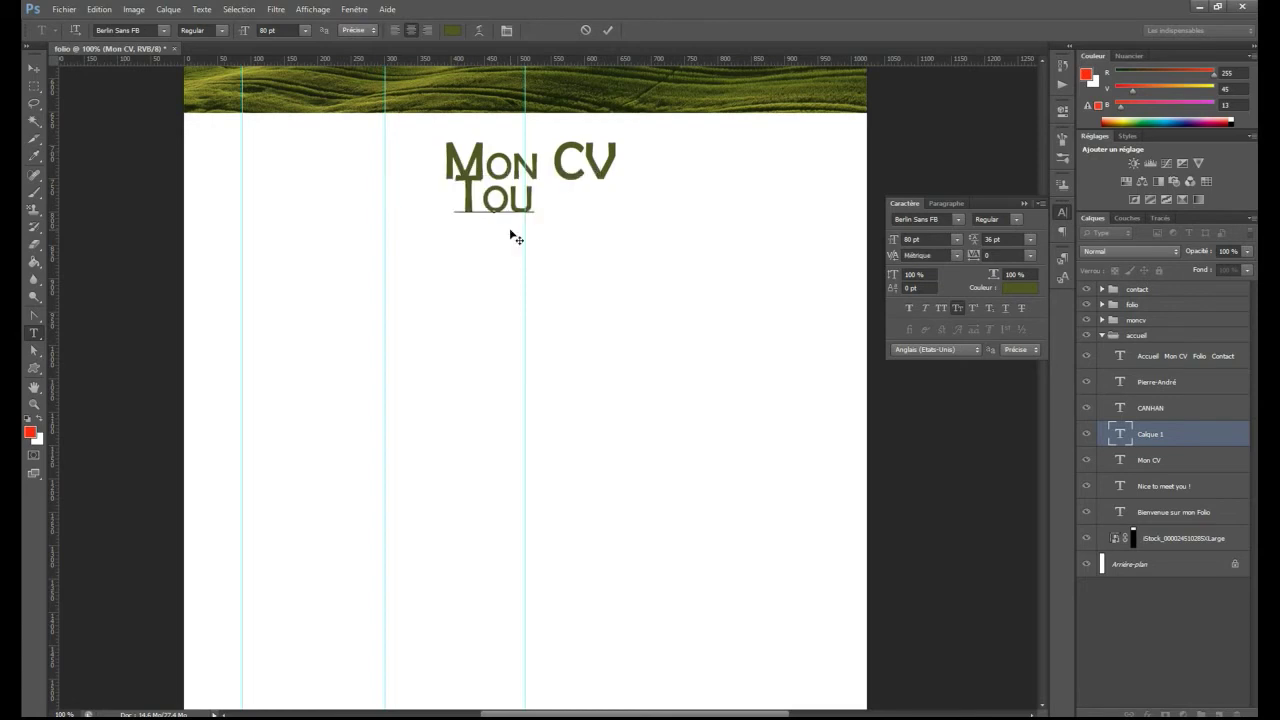
pyautogui.write('tes m')
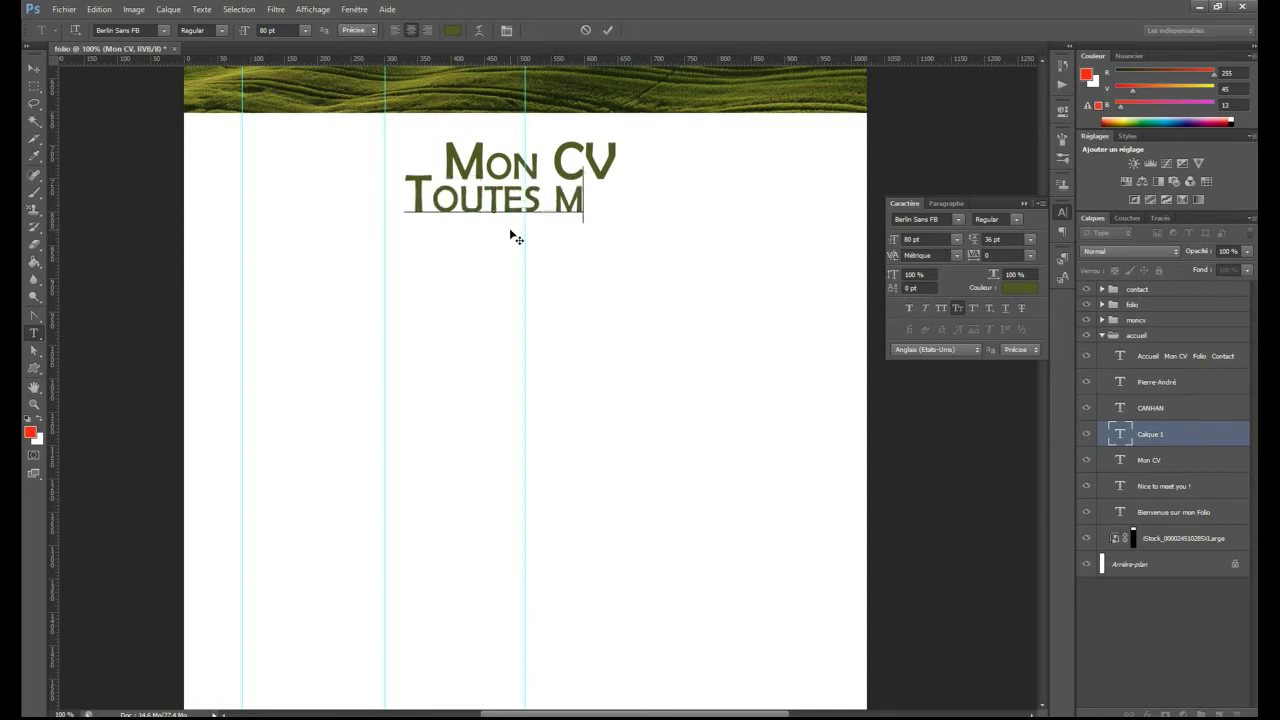
pyautogui.write('es connaissances')
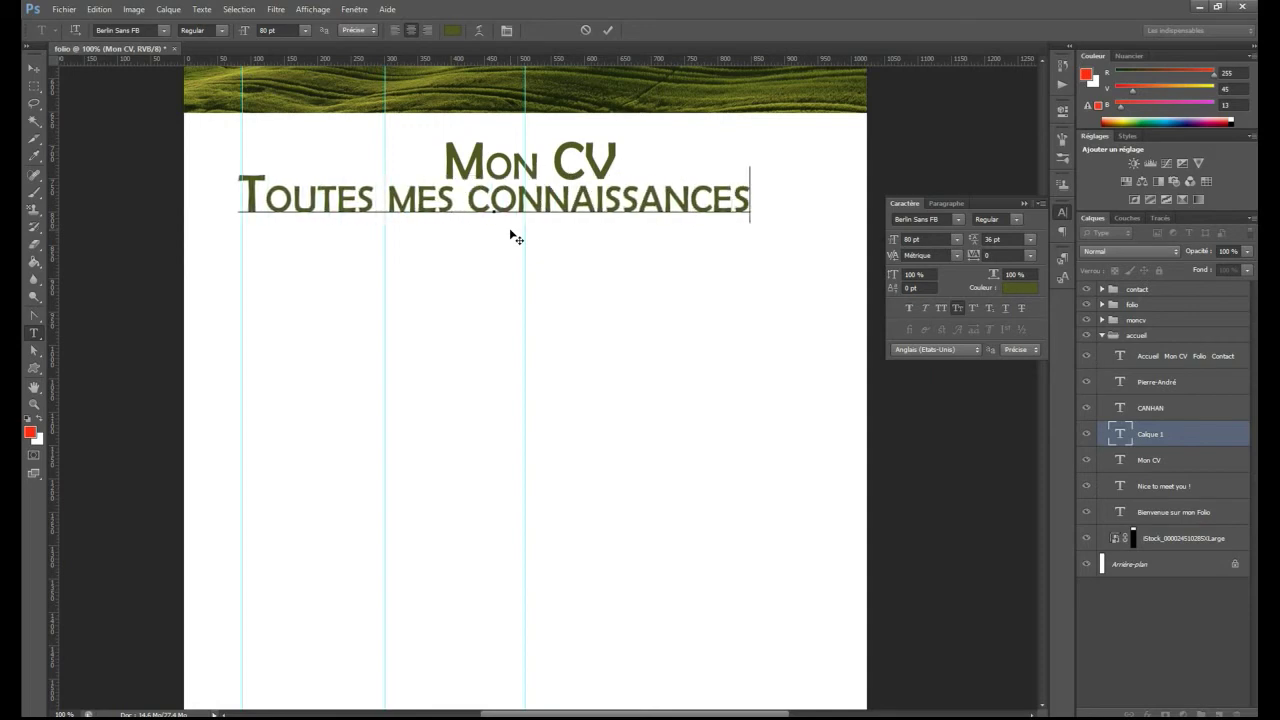
# Step: Format the "Toutes mes connaissances" subtitle in all caps instead of small caps, at 31 pt
pyautogui.hotkey('ctrl', 'a')
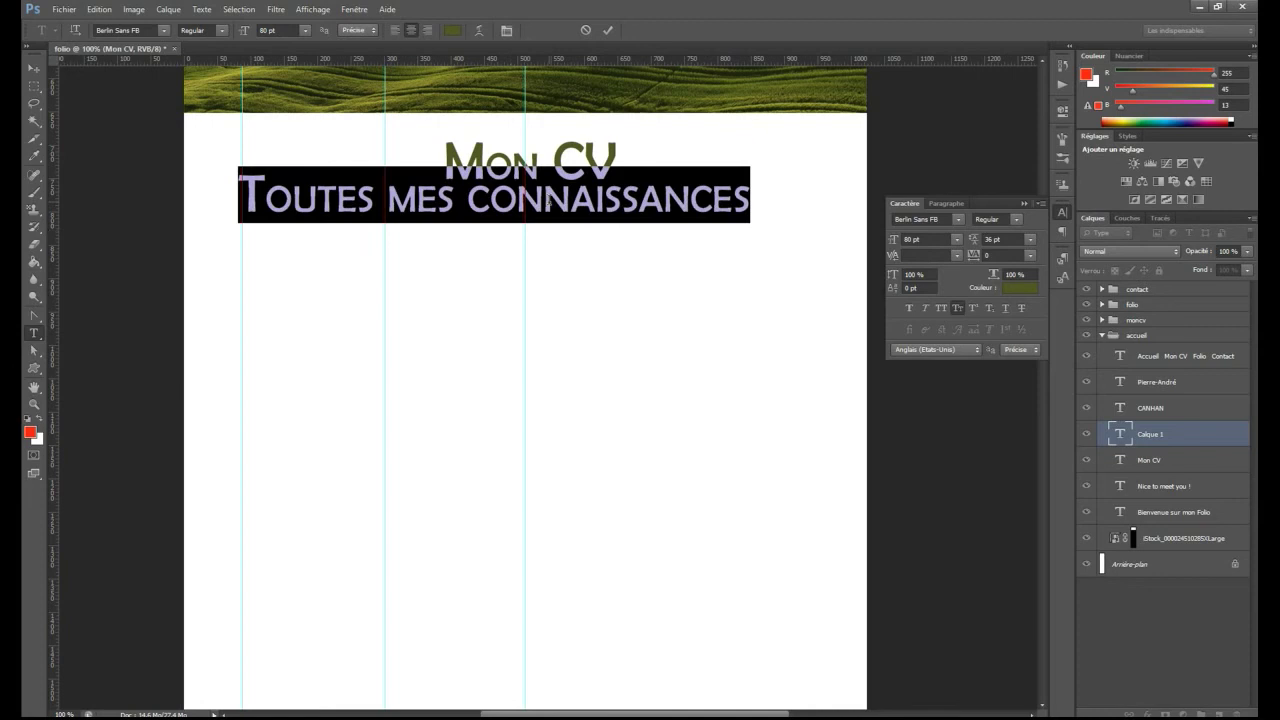
pyautogui.click(940, 204)
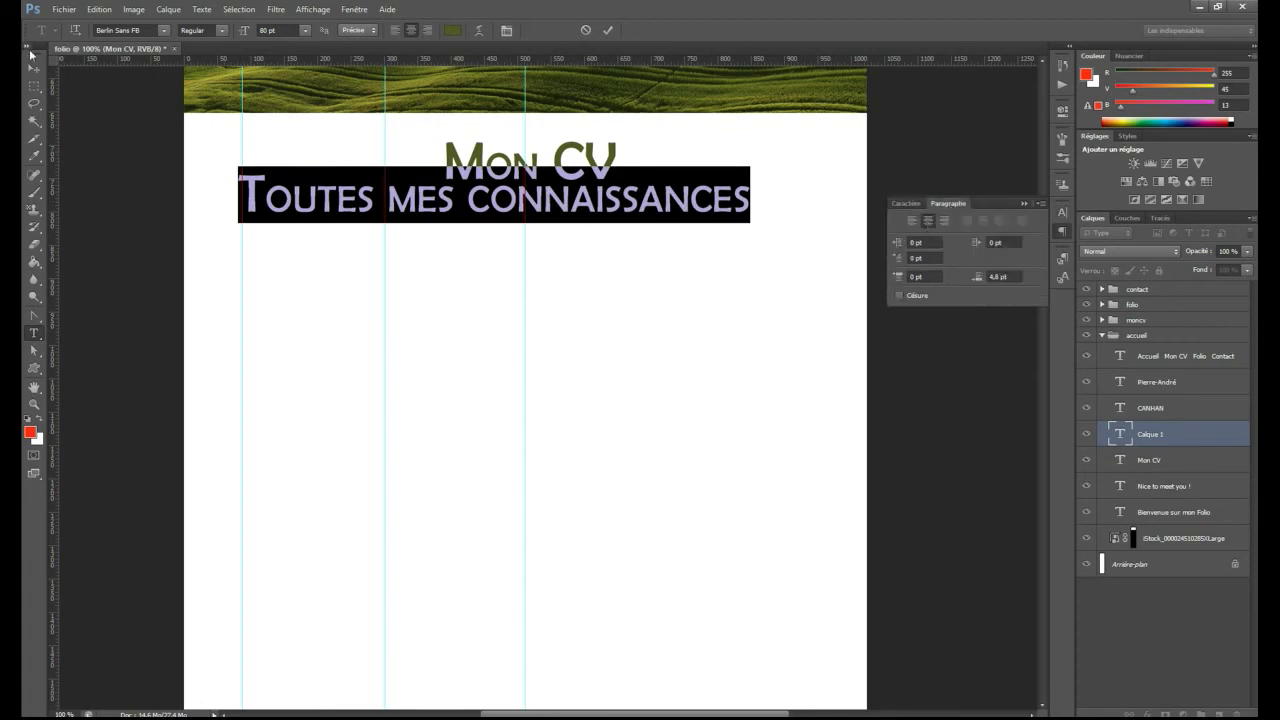
pyautogui.click(903, 204)
pyautogui.moveTo(893, 240); pyautogui.dragTo(873, 246)
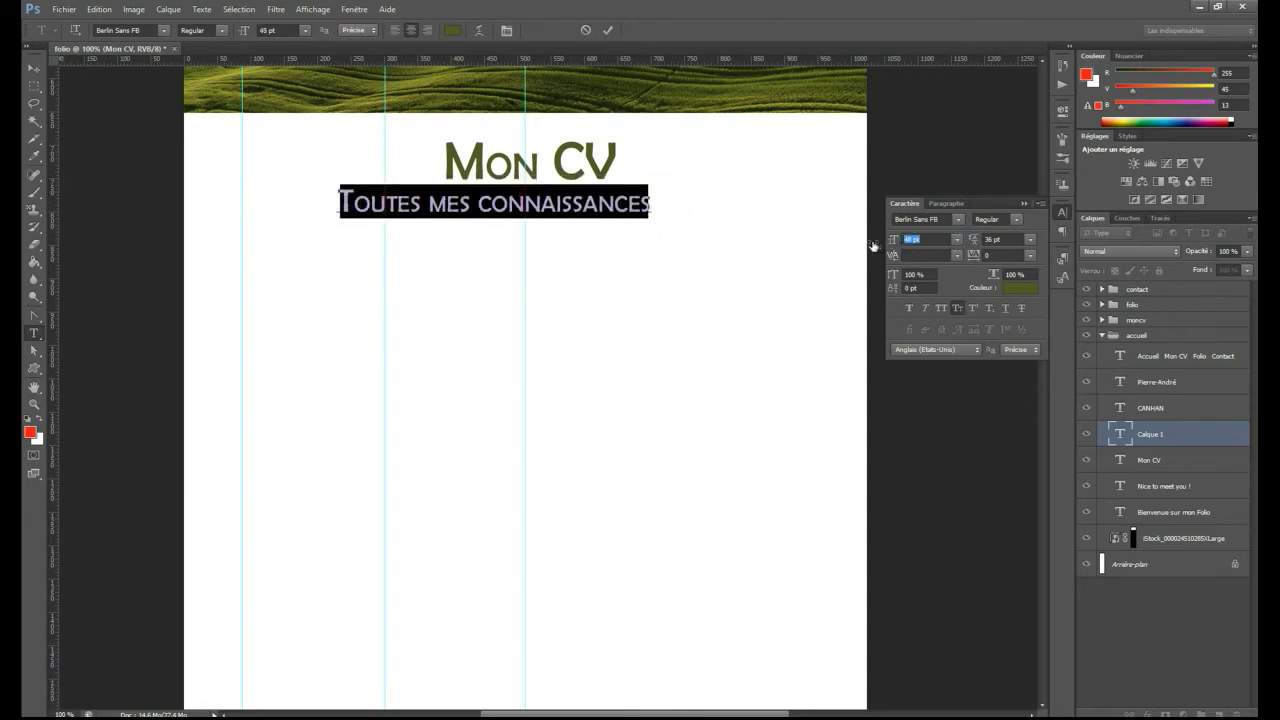
pyautogui.click(957, 309)
pyautogui.click(957, 309)
pyautogui.click(940, 307)
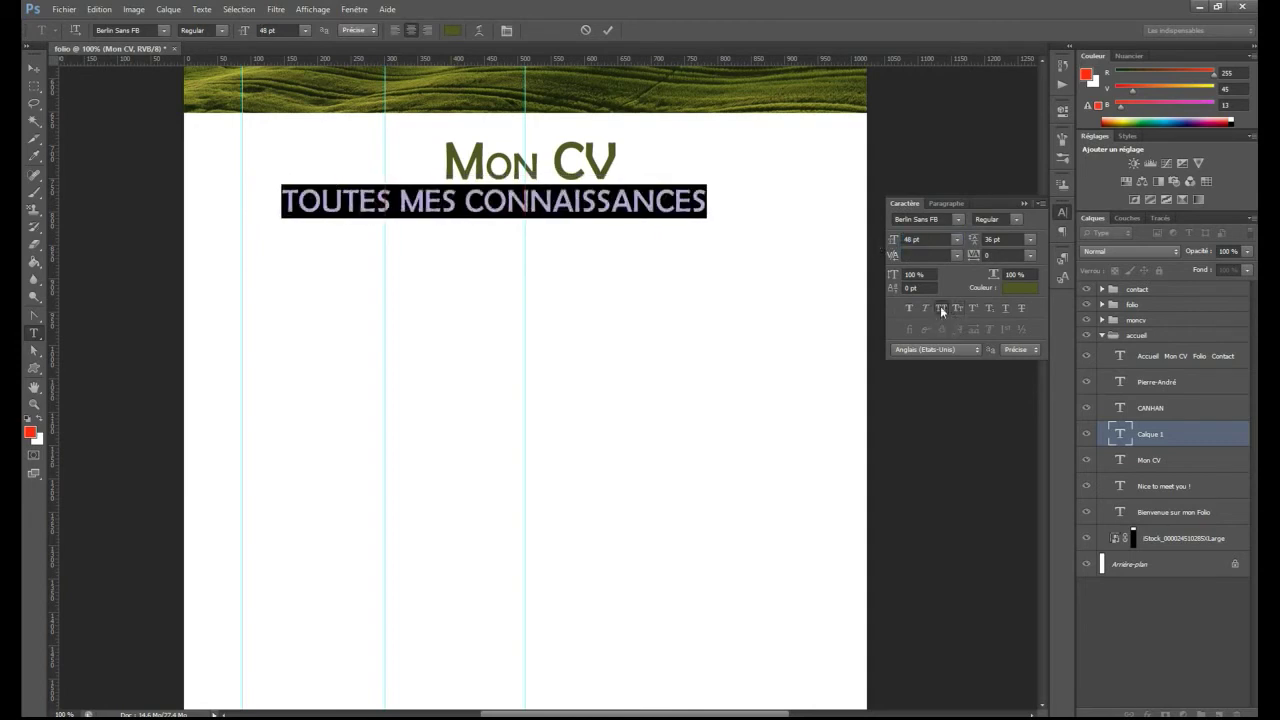
pyautogui.moveTo(893, 245); pyautogui.dragTo(880, 244)
pyautogui.click(1016, 220)
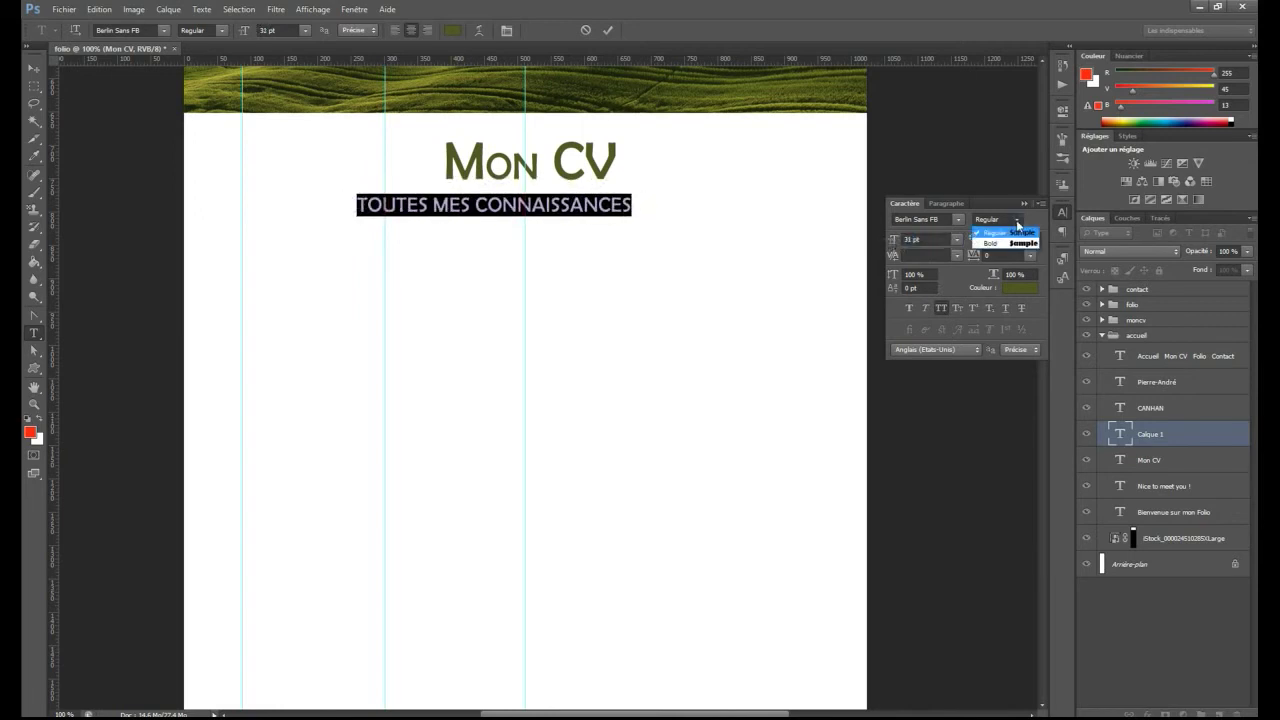
pyautogui.click(33, 69)
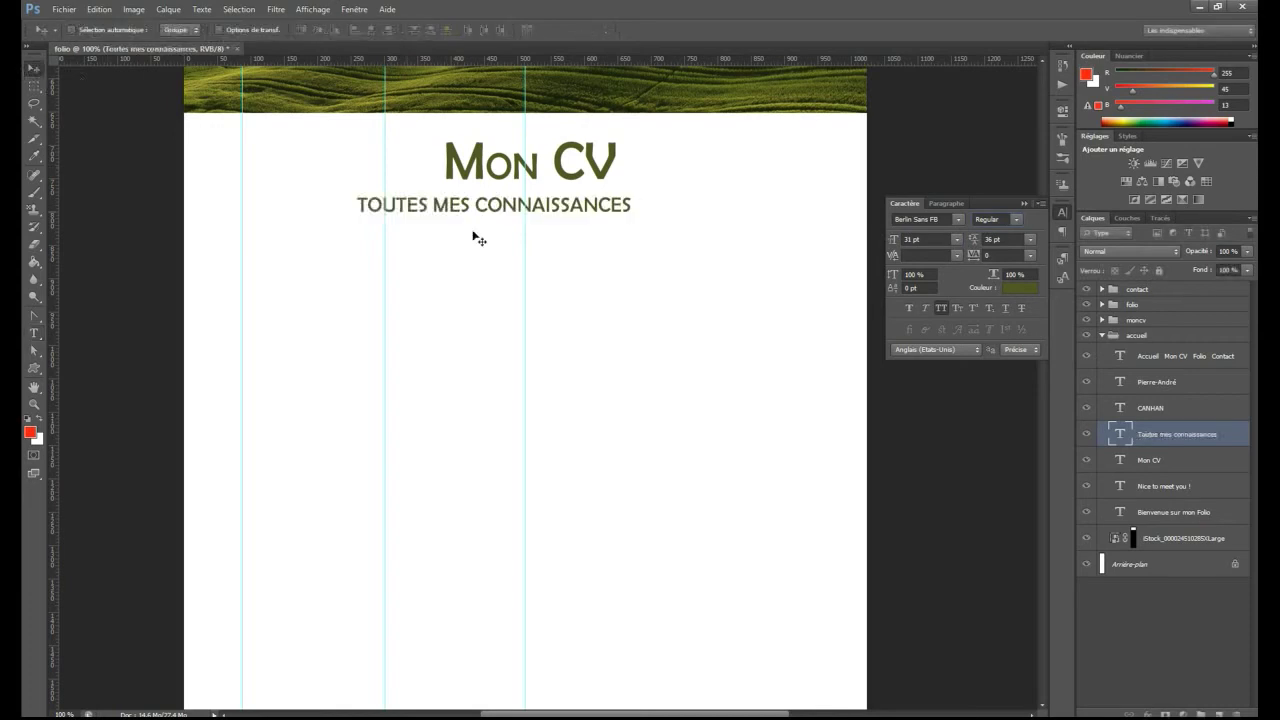
# Step: Centre the subtitle on the middle guide at about X 511 px and move it up close beneath the title
pyautogui.moveTo(575, 221); pyautogui.dragTo(591, 223)
pyautogui.hotkey('ctrl', 't')
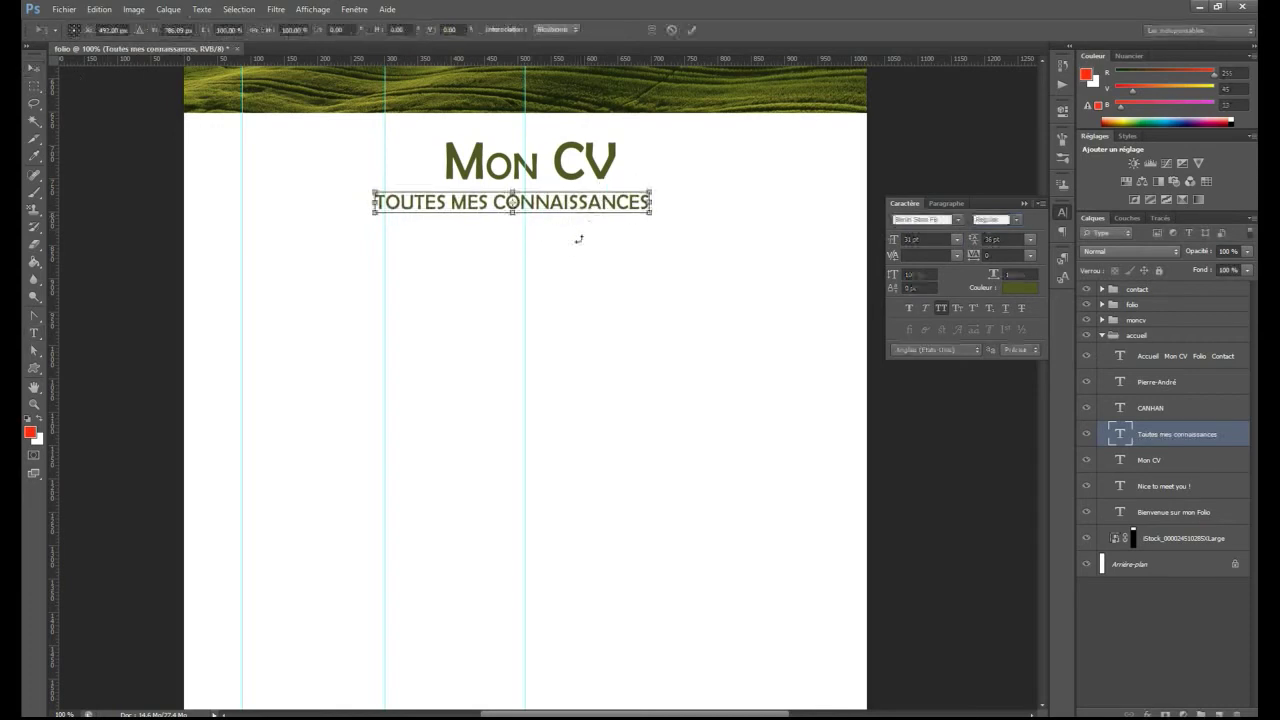
pyautogui.press('Right')
pyautogui.press('Right')
pyautogui.press('Right')
pyautogui.press('Right')
pyautogui.press('Right')
pyautogui.press('Right')
pyautogui.press('Right')
pyautogui.press('Right')
pyautogui.press('Right')
pyautogui.press('Right')
pyautogui.press('Right')
pyautogui.press('Right')
pyautogui.press('Right')
pyautogui.press('Right')
pyautogui.press('Right')
pyautogui.press('Right')
pyautogui.press('Right')
pyautogui.press('Right')
pyautogui.press('Right')
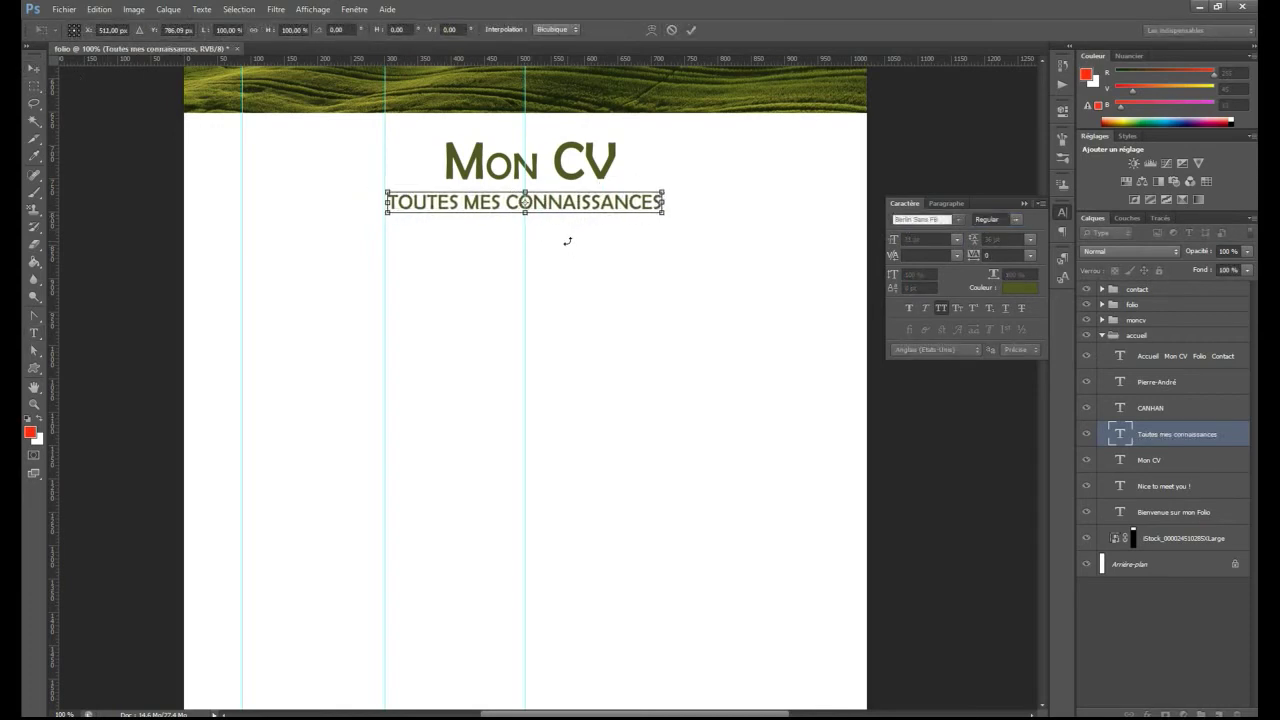
pyautogui.press('Up')
pyautogui.press('Up')
pyautogui.press('Up')
pyautogui.press('Up')
pyautogui.press('Up')
pyautogui.press('Up')
pyautogui.press('Up')
pyautogui.press('Up')
pyautogui.press('Up')
pyautogui.press('Up')
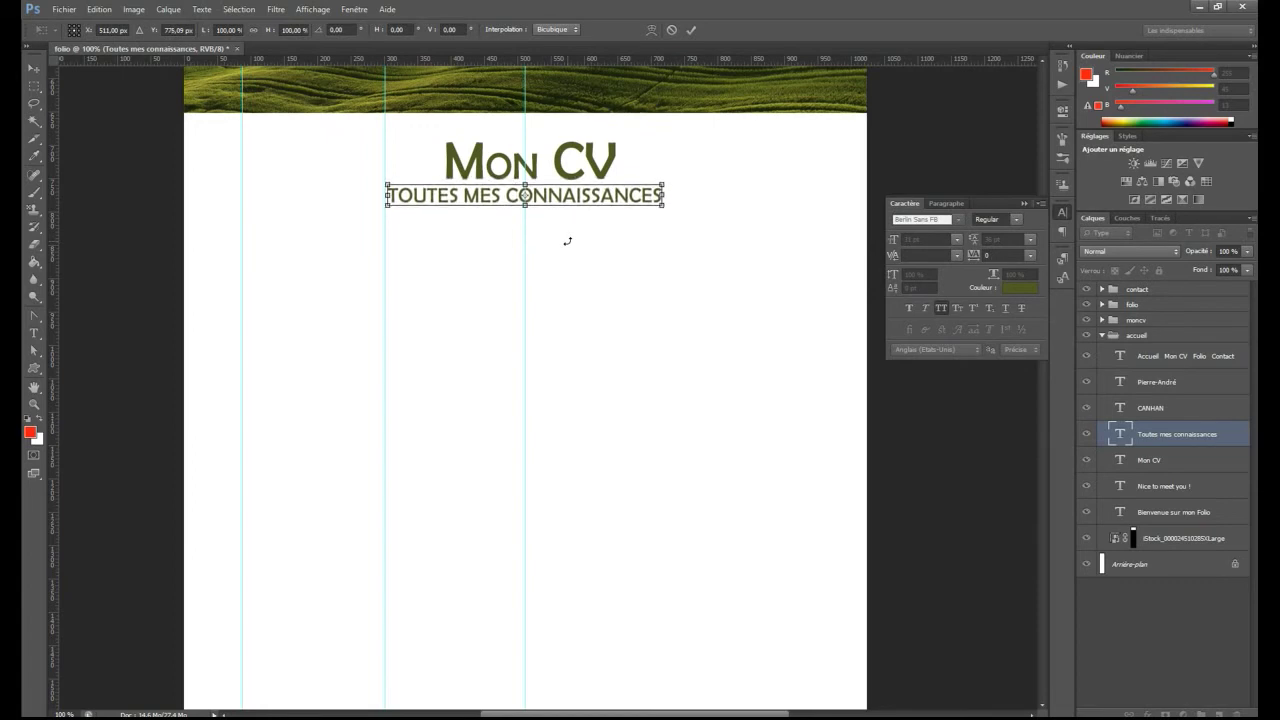
pyautogui.press('Return')
# Step: Try lighter olive tones sampled from the landscape image as the subtitle's colour, and resample the title's green #505823
pyautogui.click(1015, 288)
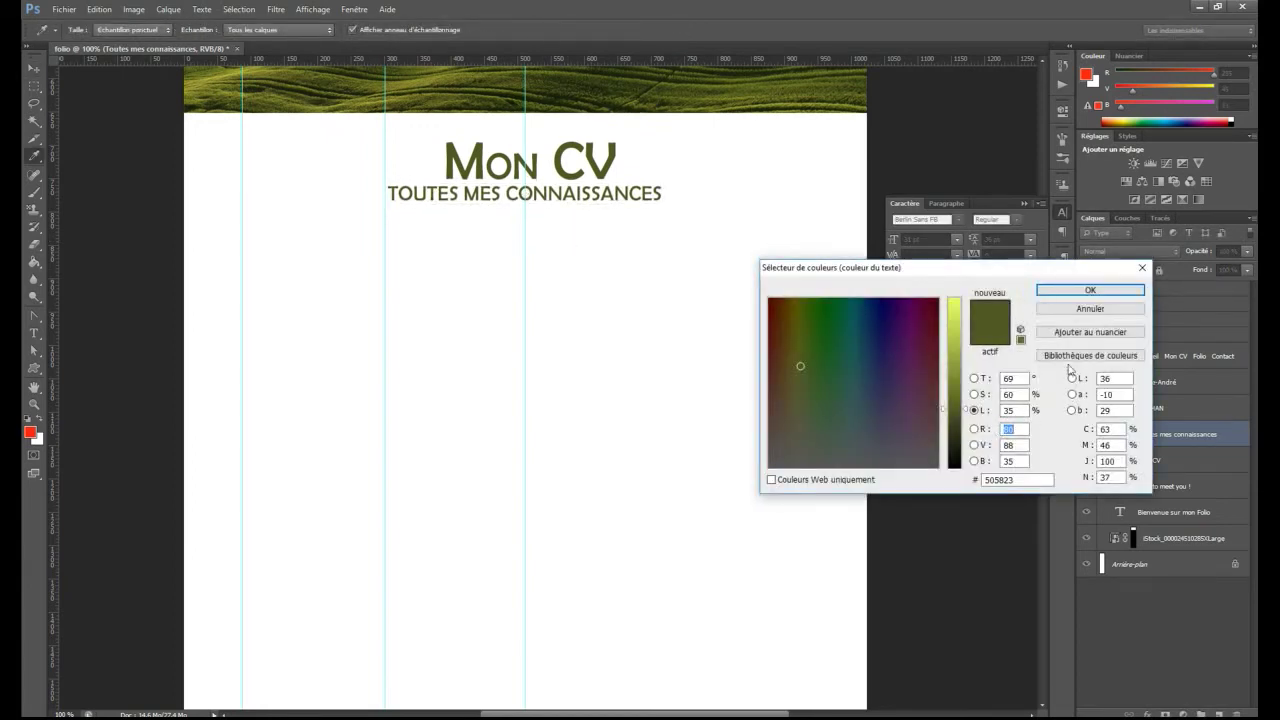
pyautogui.click(226, 74)
pyautogui.click(212, 72)
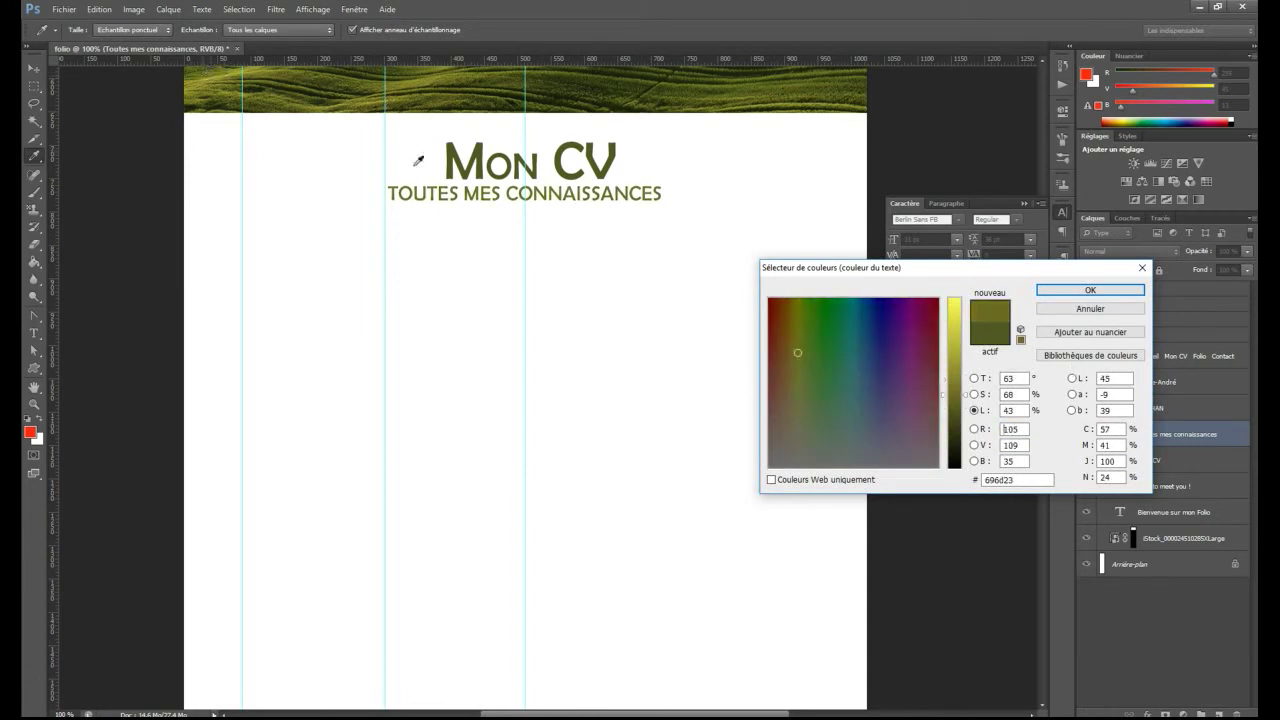
pyautogui.click(605, 173)
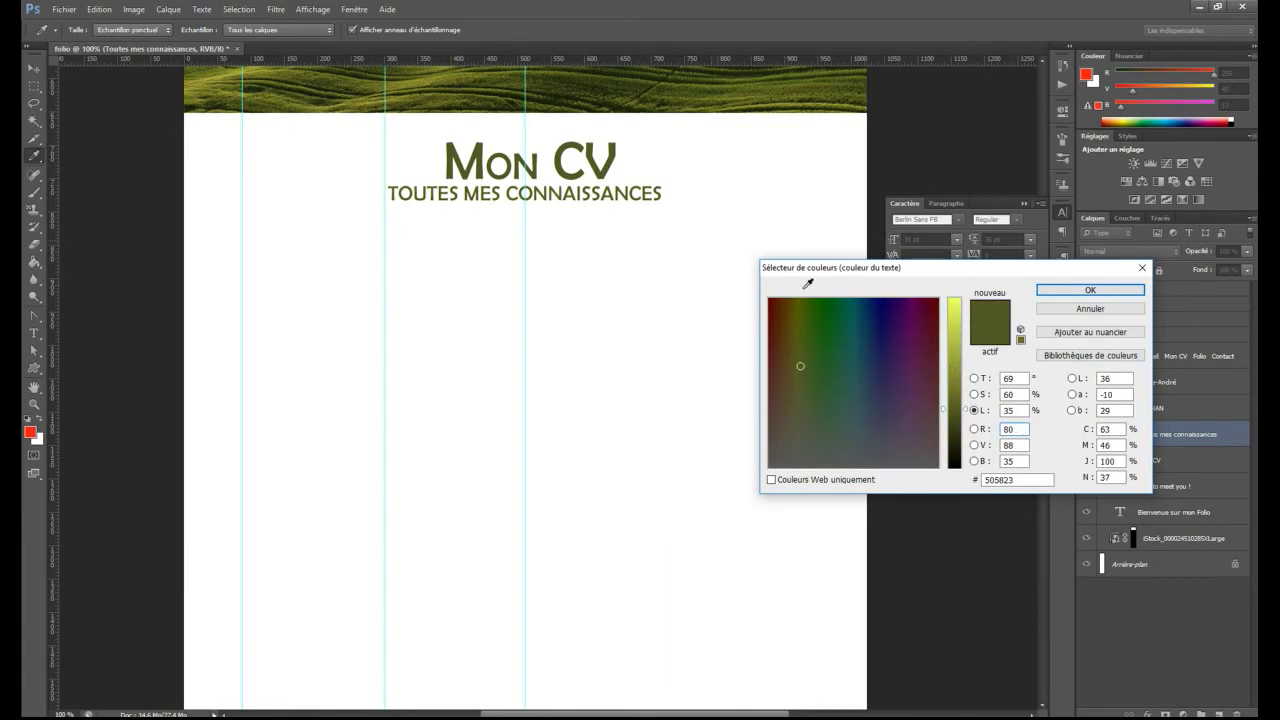
# Step: Try purple swatches from the PANTONE+ Solid Coated library on the subtitle, including PANTONE 268 C and PANTONE 264 C
pyautogui.click(1090, 356)
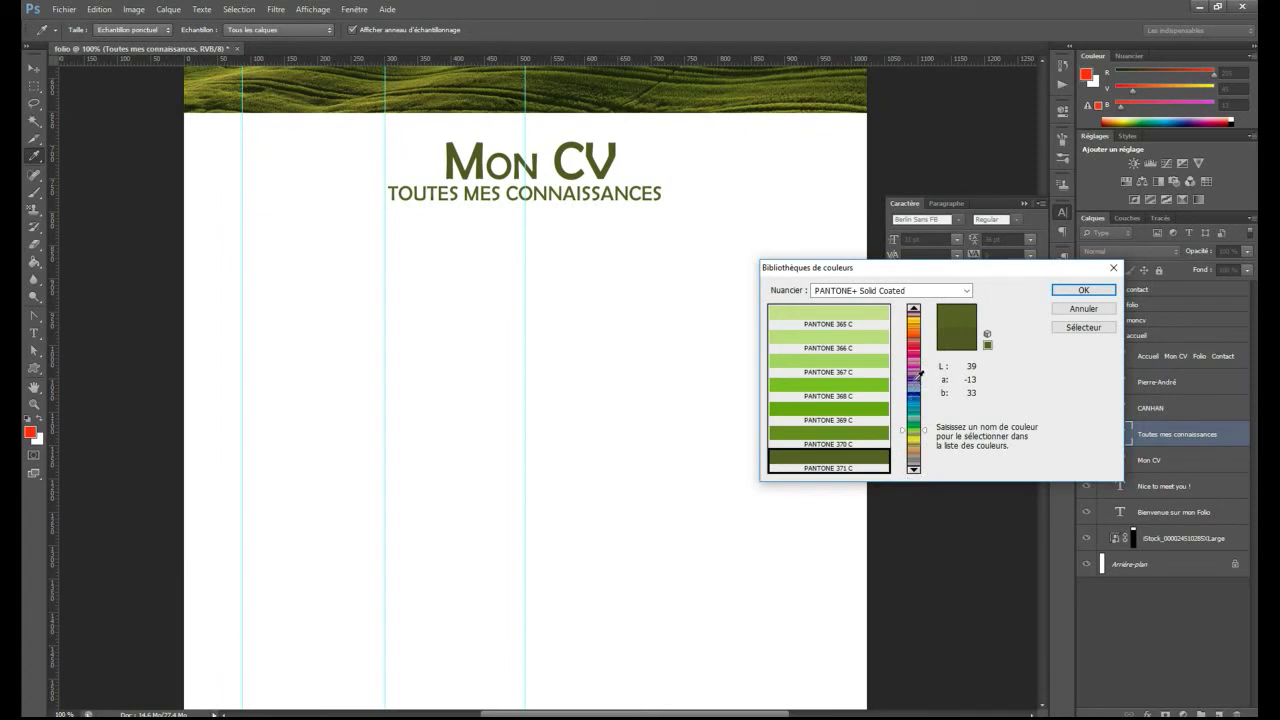
pyautogui.click(920, 371)
pyautogui.moveTo(921, 370); pyautogui.dragTo(922, 371)
pyautogui.click(840, 435)
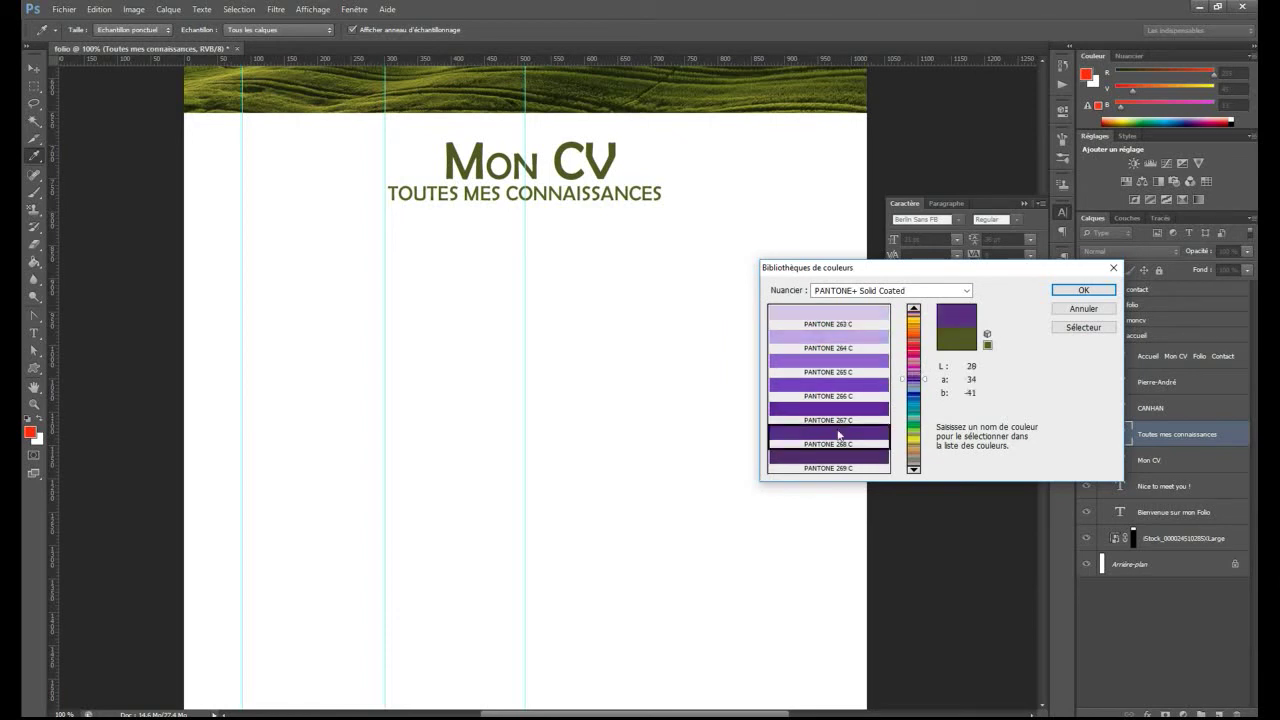
pyautogui.click(842, 461)
pyautogui.click(858, 362)
pyautogui.click(856, 341)
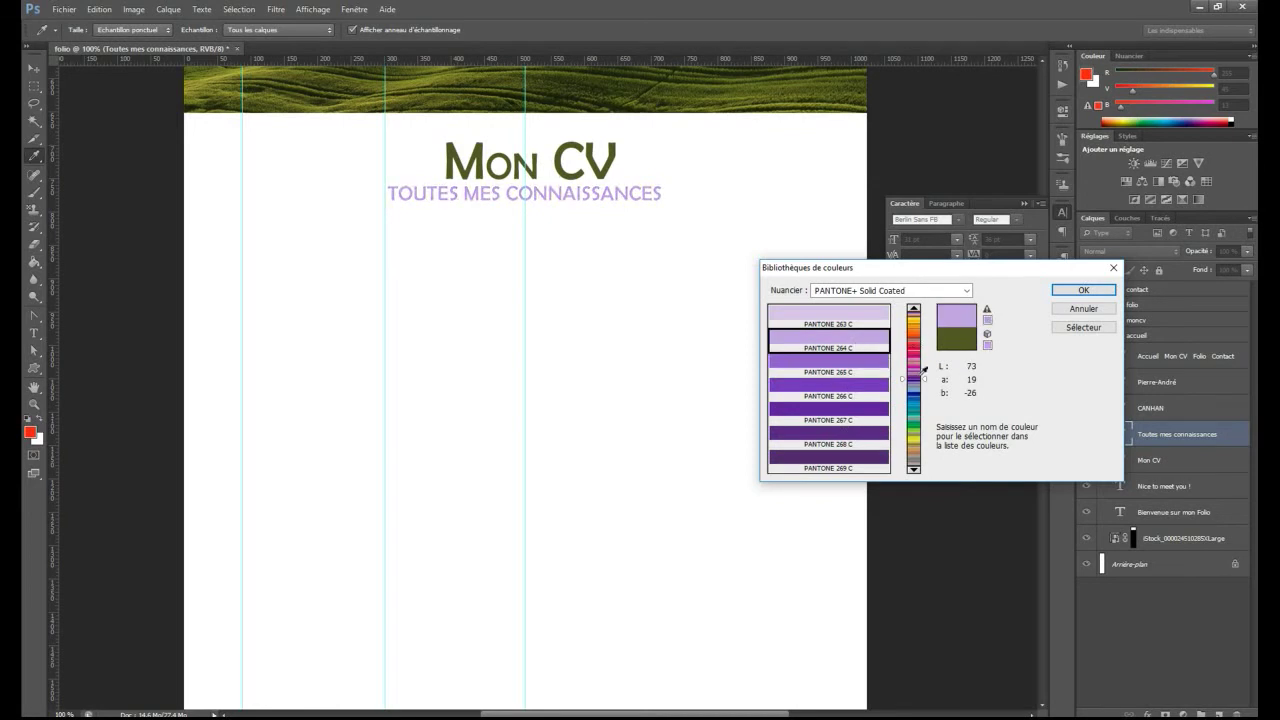
# Step: Compare green Pantone swatches for the "Toutes mes connaissances" subtitle and apply PANTONE 7494 C from the PANTONE solid coated library
pyautogui.click(914, 430)
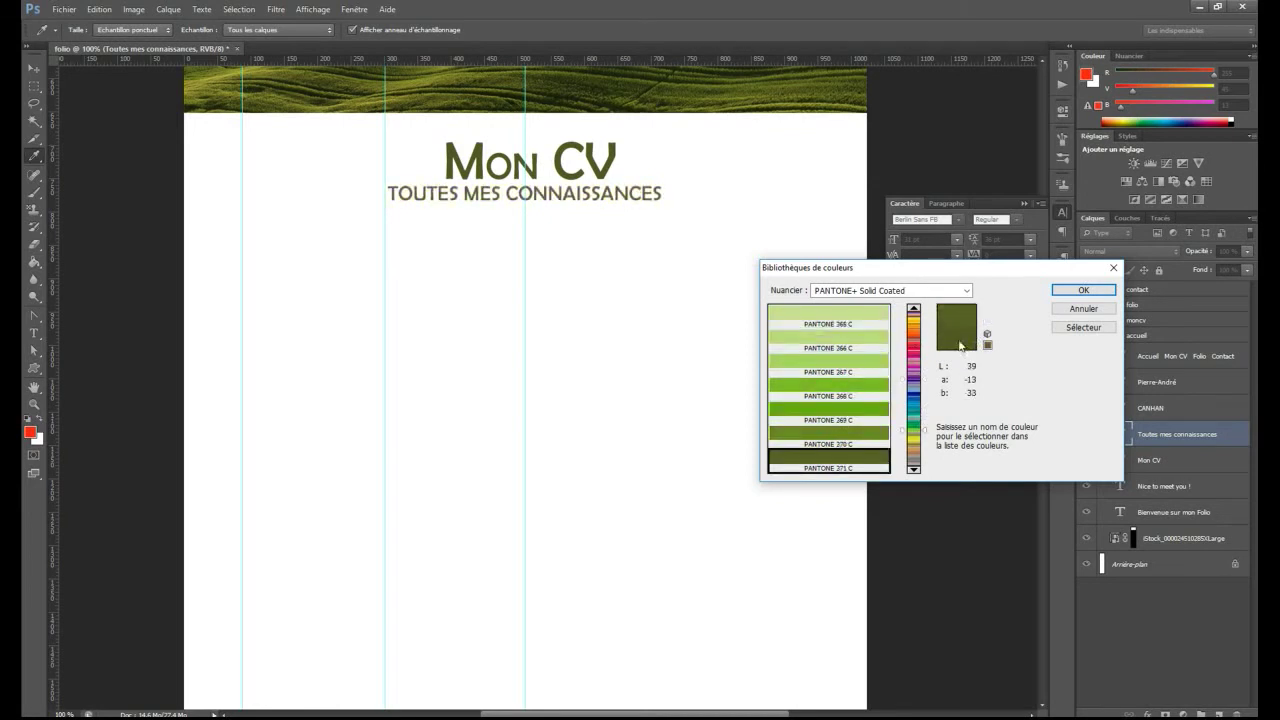
pyautogui.click(848, 440)
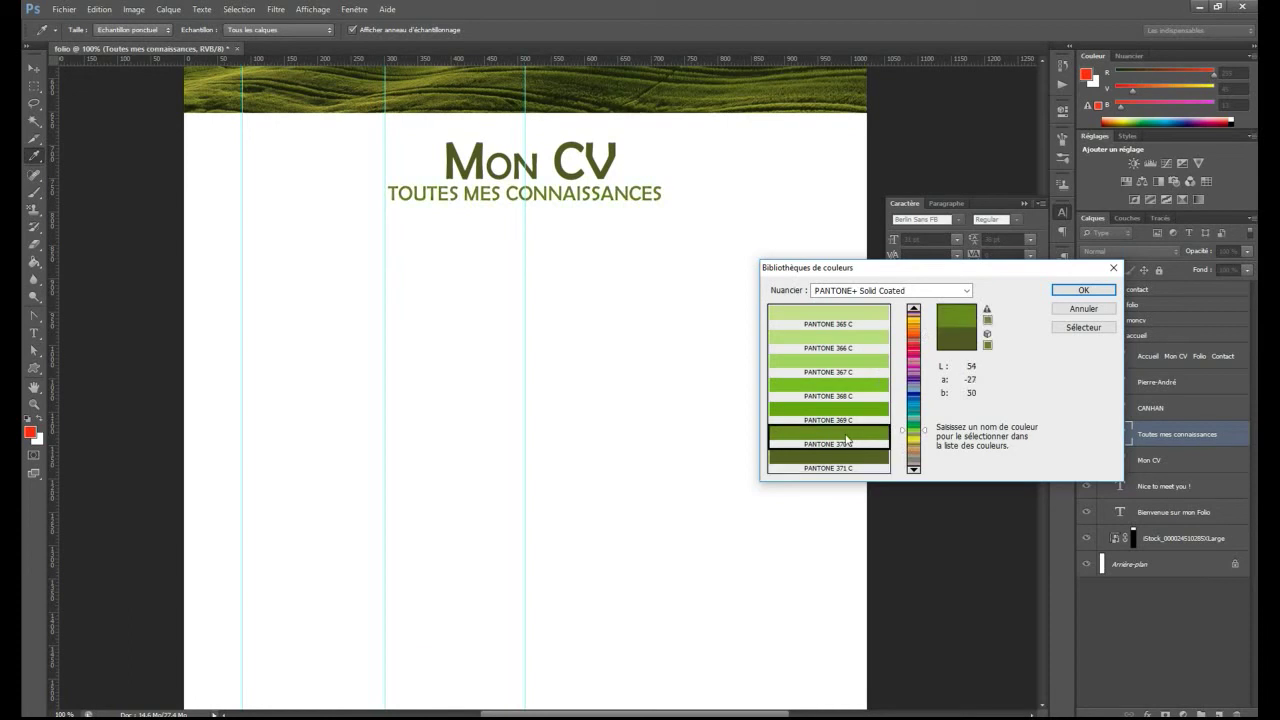
pyautogui.click(915, 291)
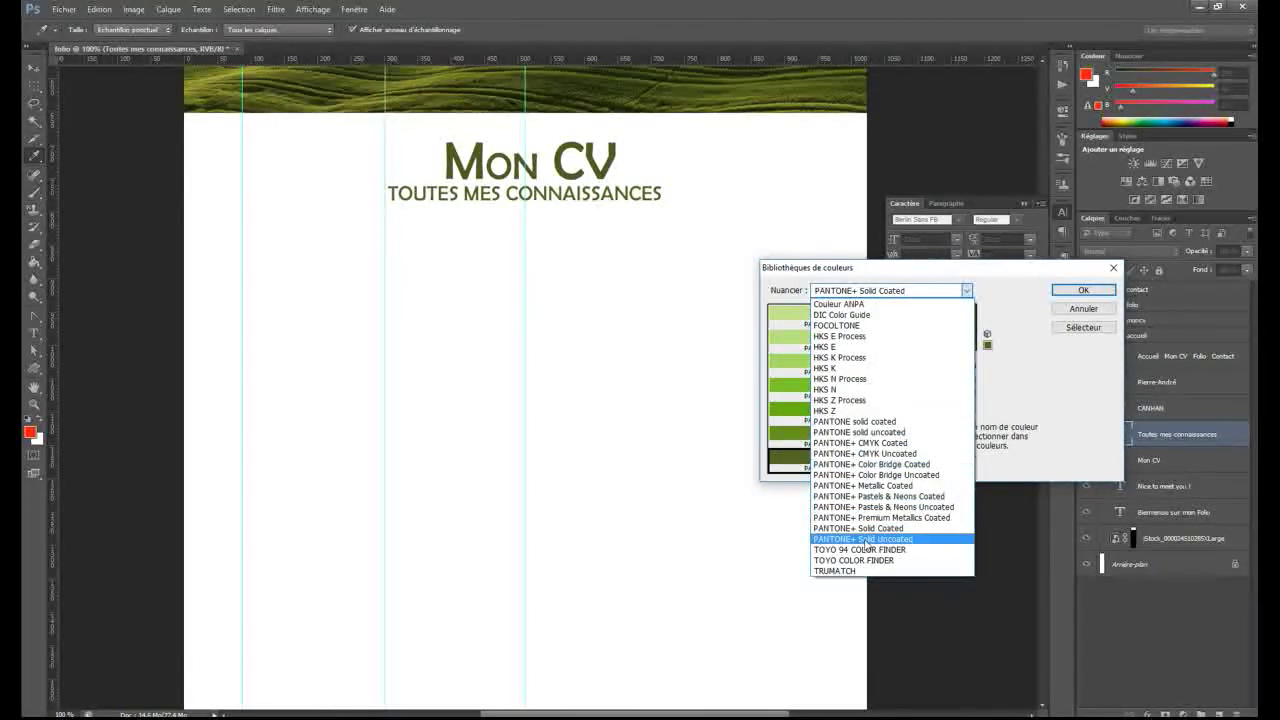
pyautogui.click(886, 421)
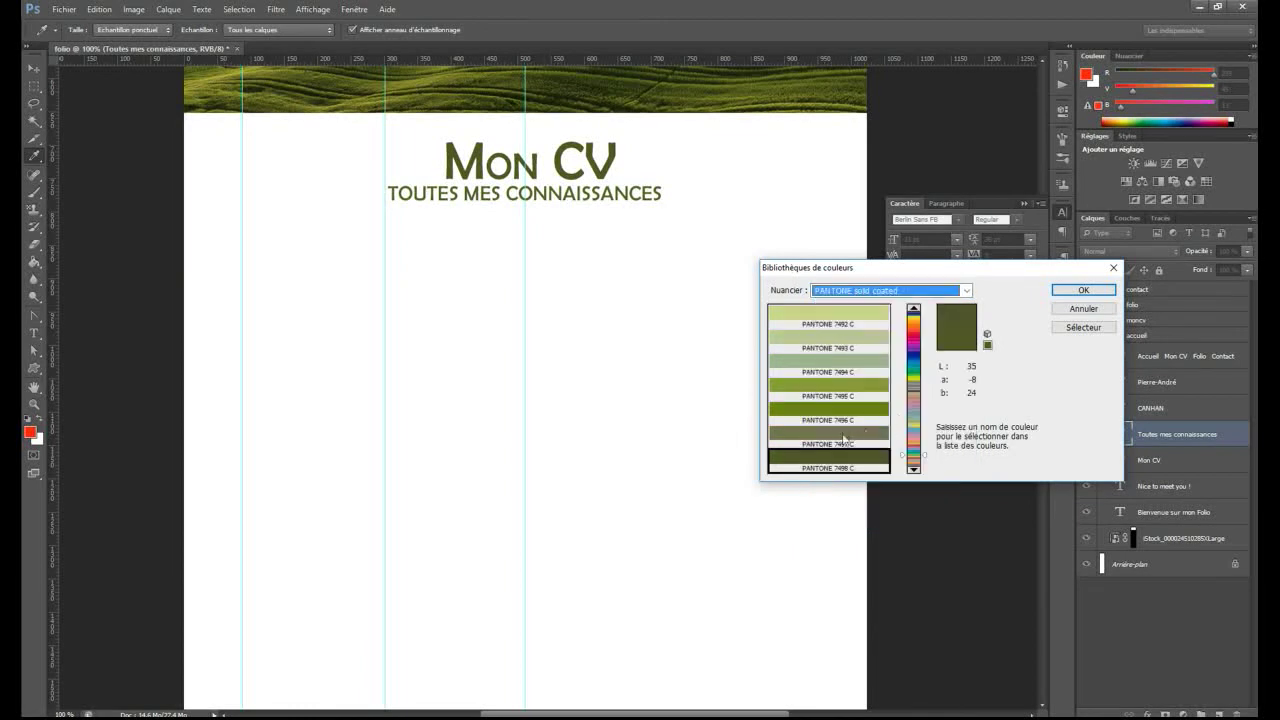
pyautogui.click(842, 440)
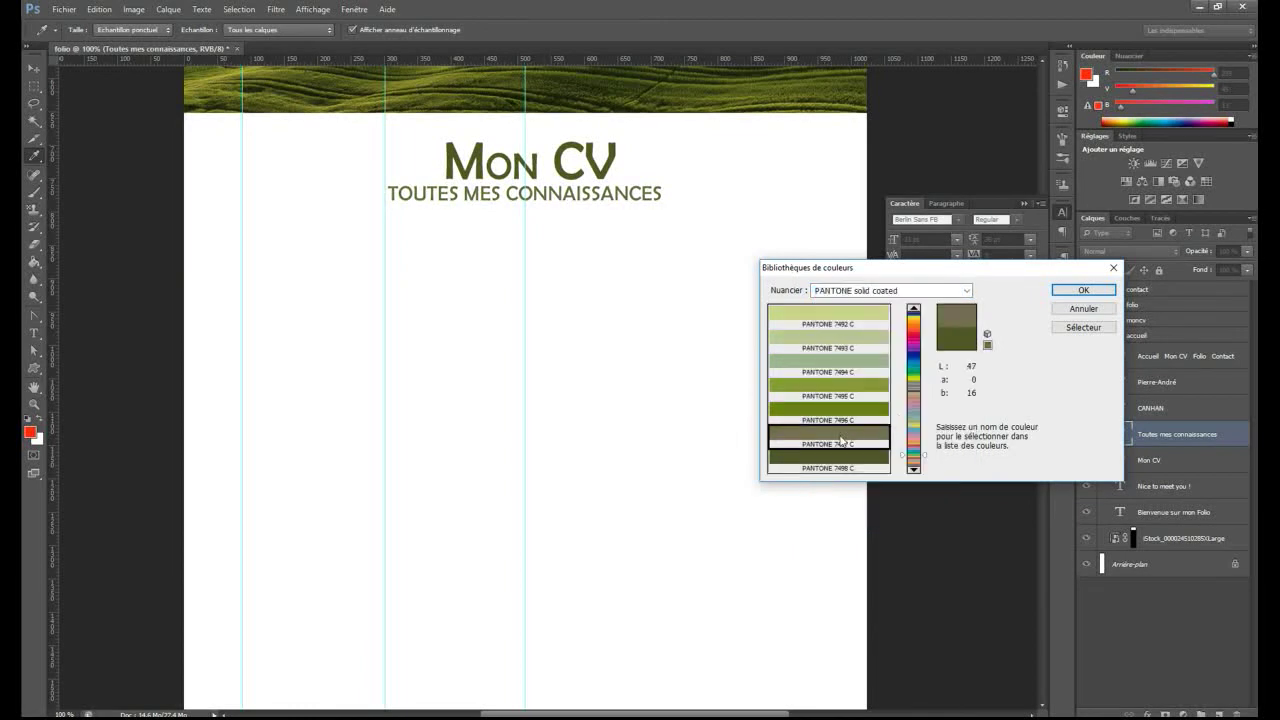
pyautogui.click(831, 366)
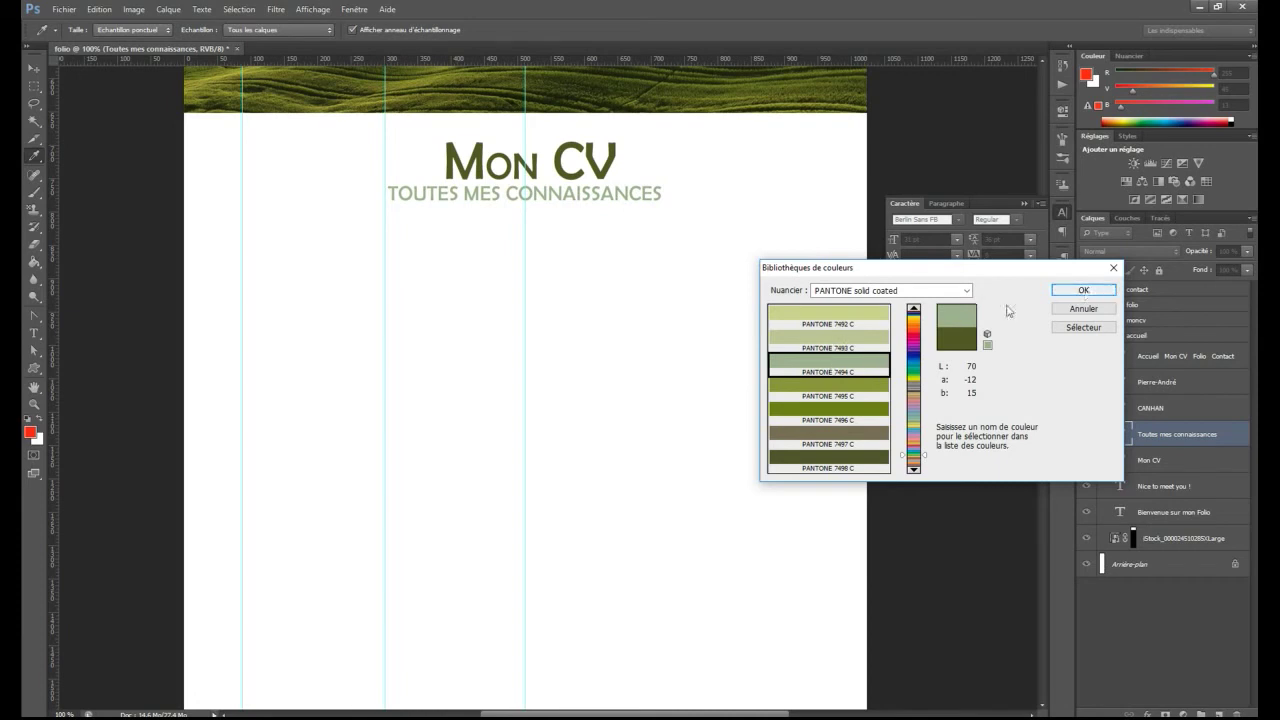
pyautogui.click(846, 342)
pyautogui.click(850, 373)
pyautogui.click(860, 346)
pyautogui.click(851, 372)
pyautogui.click(1083, 290)
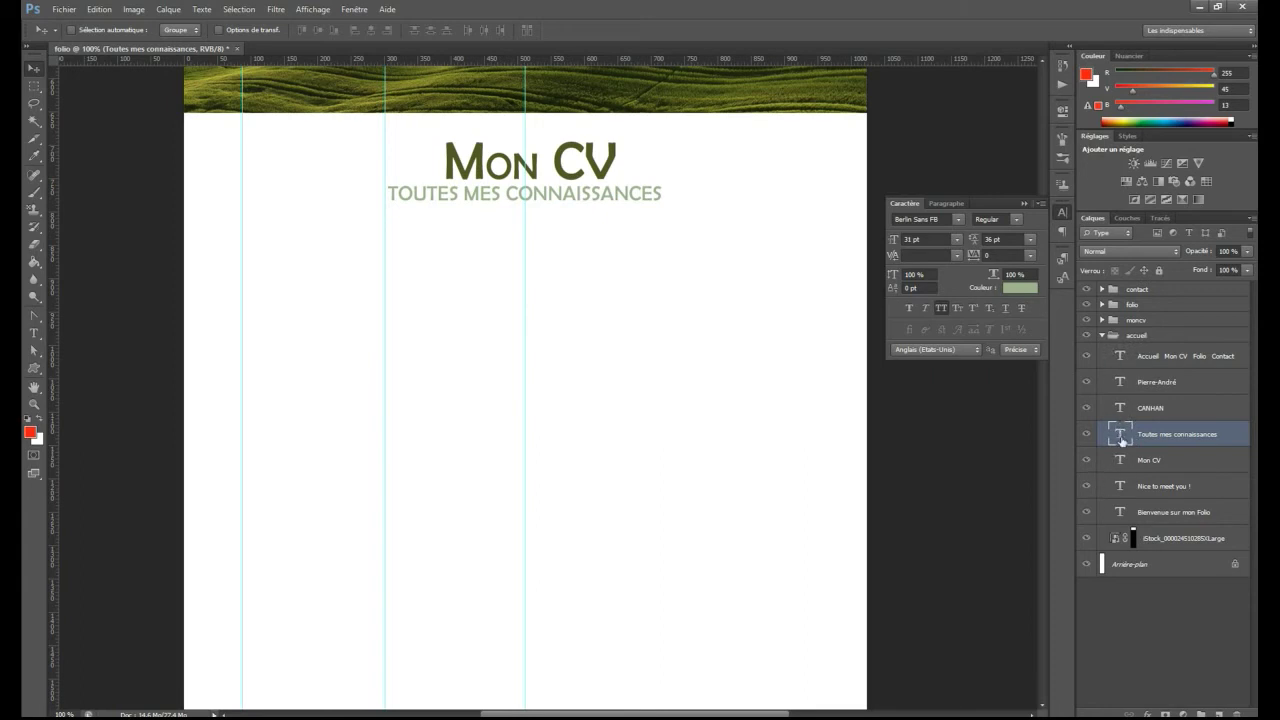
# Step: Move the subtitle and "Mon CV" text layers from the accueil group into the moncv group, collapsing accueil and expanding moncv
pyautogui.moveTo(1122, 437); pyautogui.dragTo(1143, 332)
pyautogui.moveTo(1119, 436); pyautogui.dragTo(1140, 326)
pyautogui.click(1101, 336)
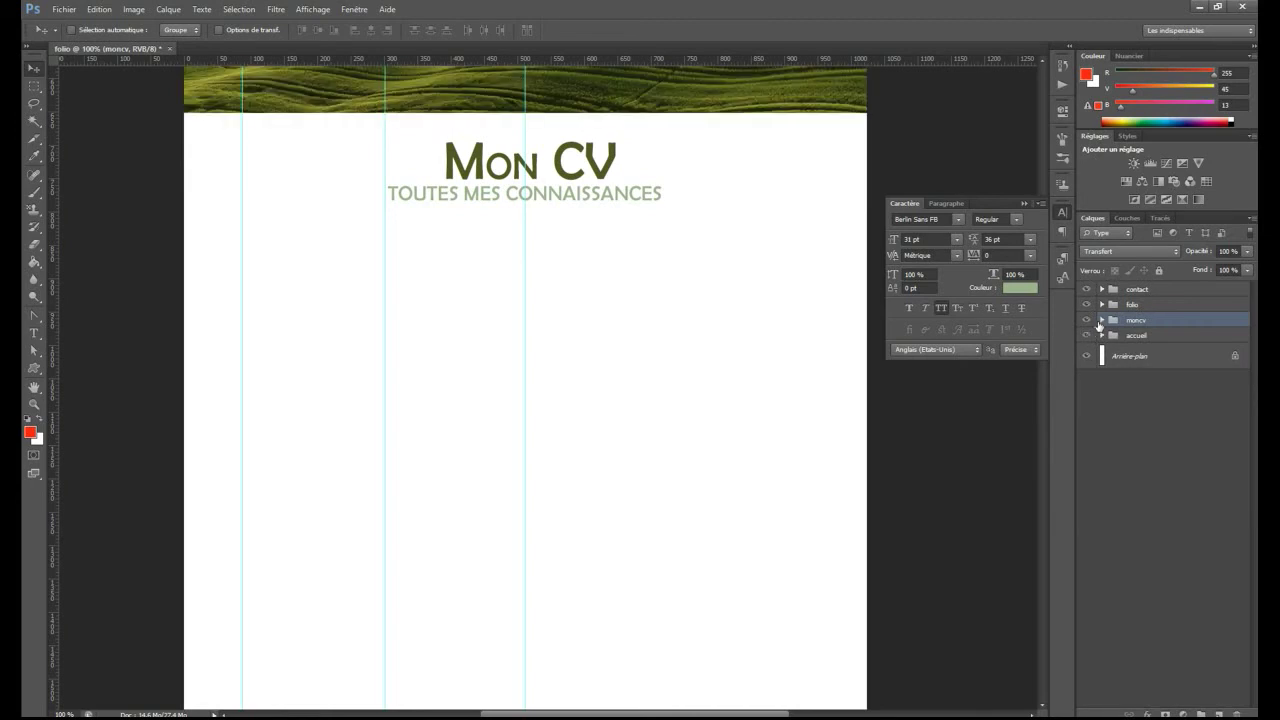
pyautogui.click(1101, 320)
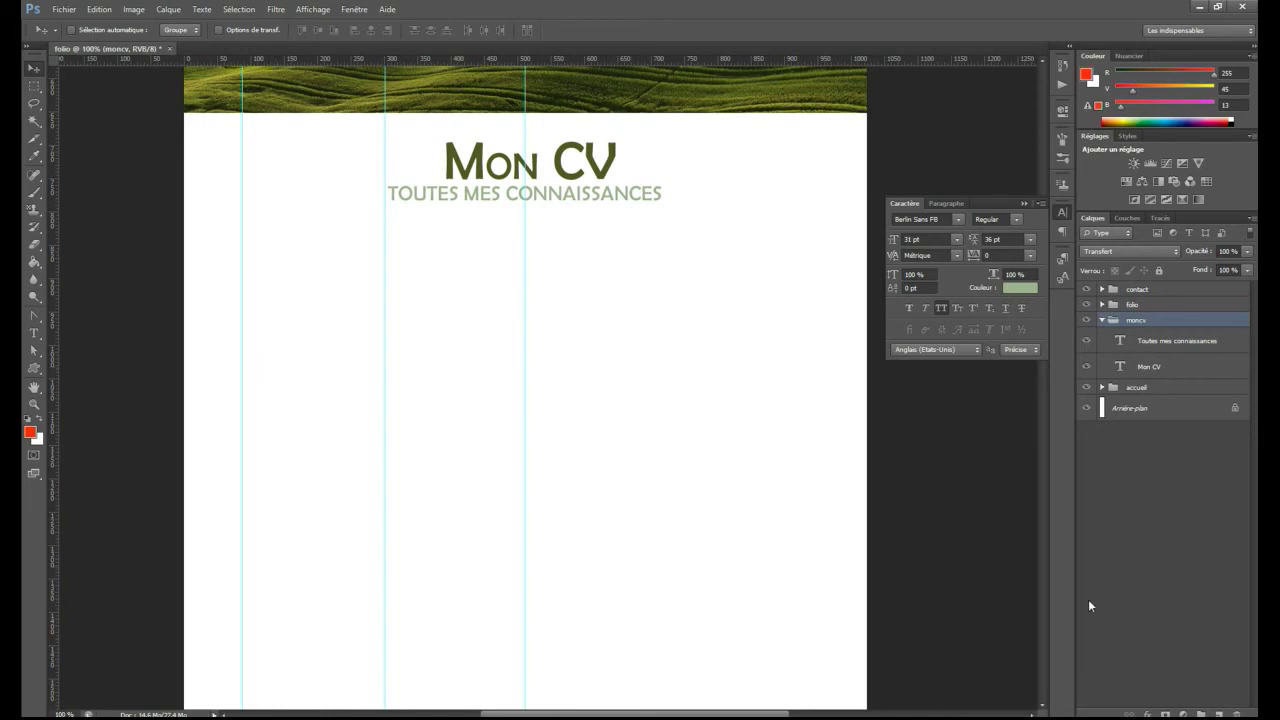
# Step: Create a new layer group nested inside the moncv group and name it col1
pyautogui.click(1201, 713)
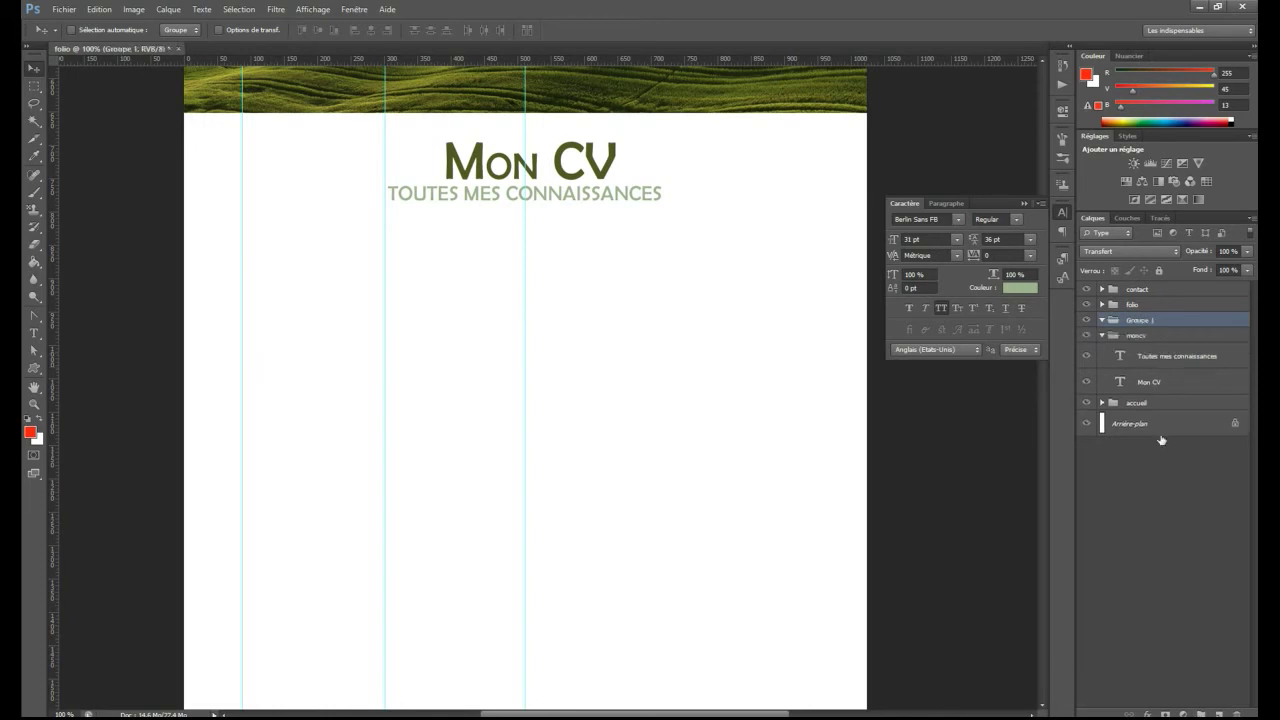
pyautogui.doubleClick(1149, 336)
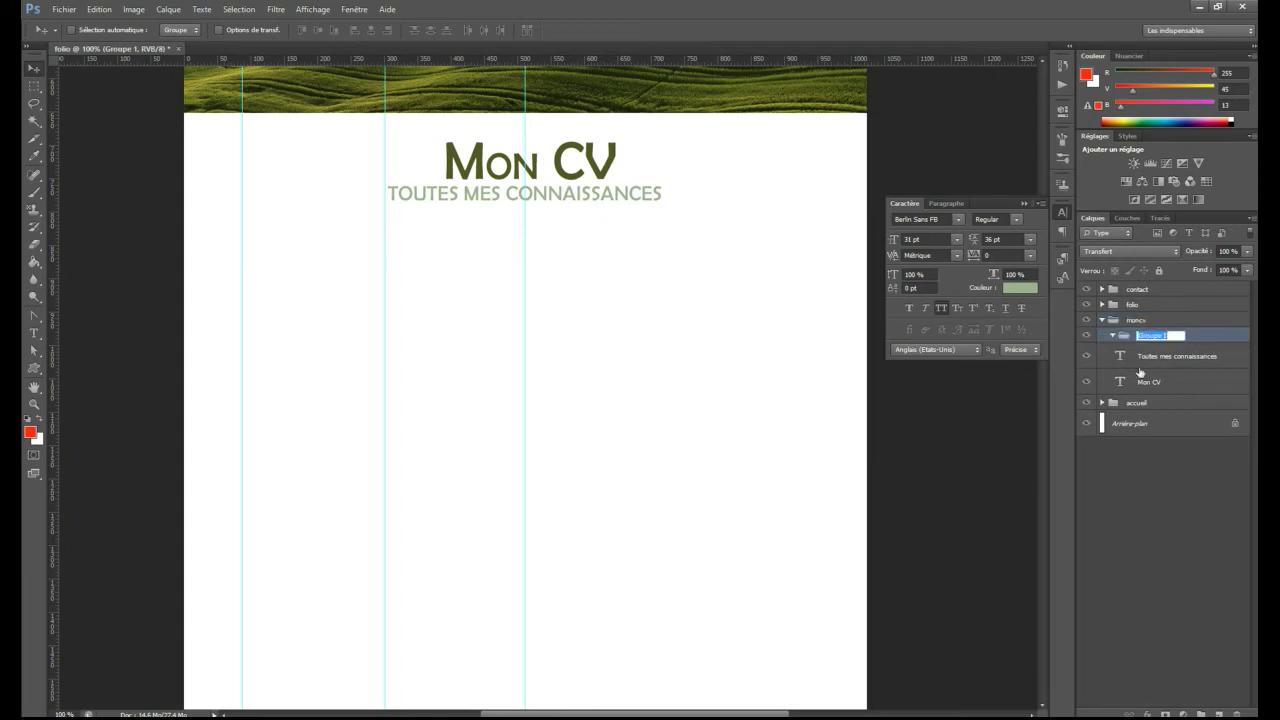
pyautogui.write('cc')
pyautogui.write('l1')
pyautogui.click(1125, 340)
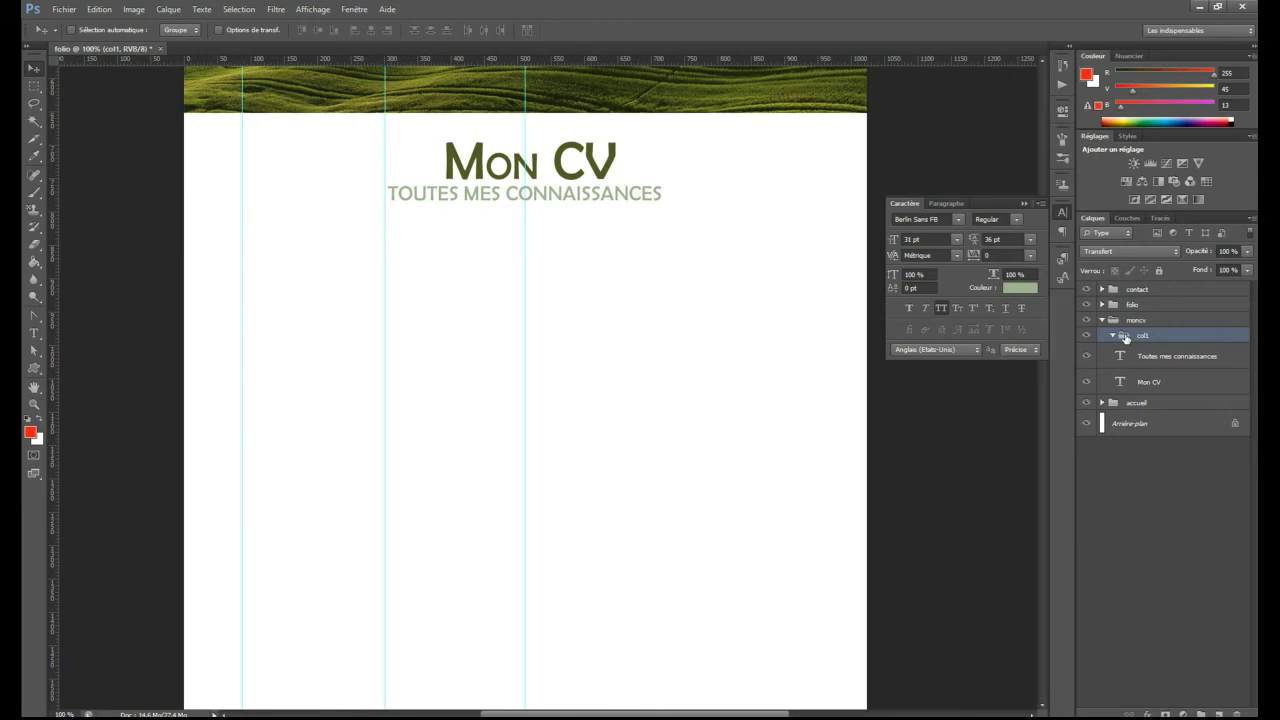
# Step: Add the heading text "Mes formations" inside the col1 group, in the first column below the subtitle
pyautogui.click(35, 332)
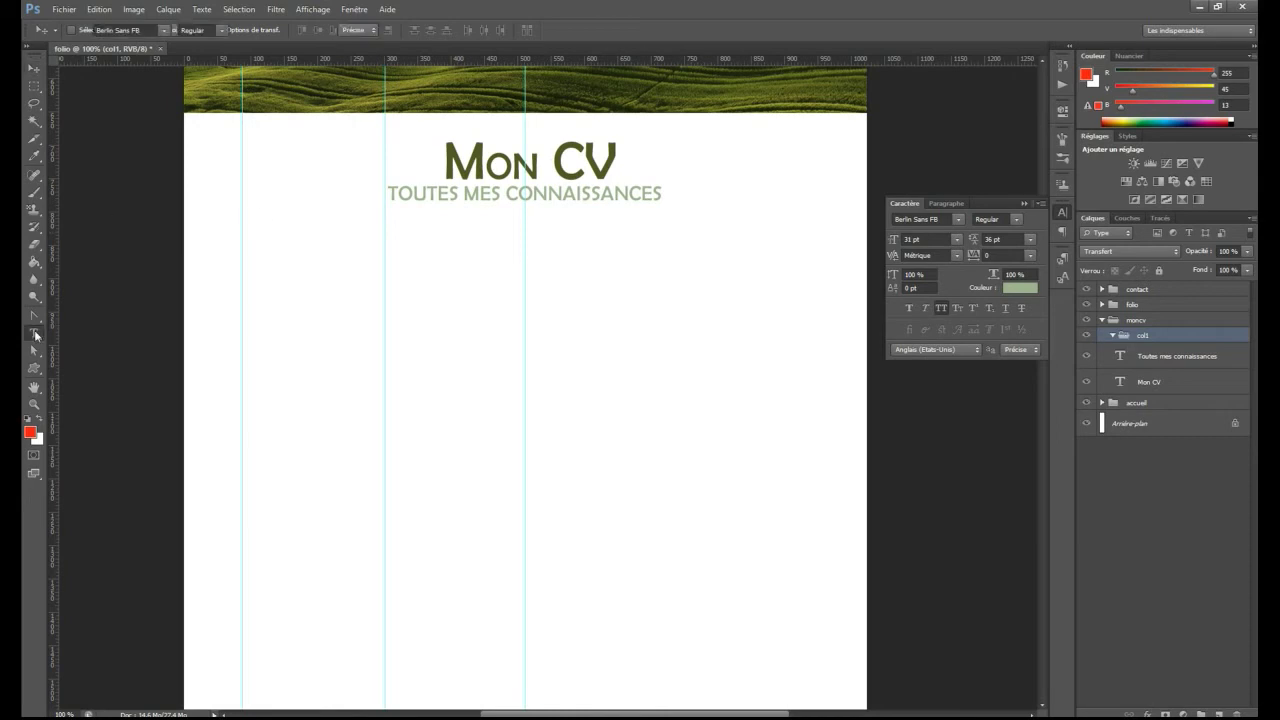
pyautogui.click(286, 310)
pyautogui.write('MES ')
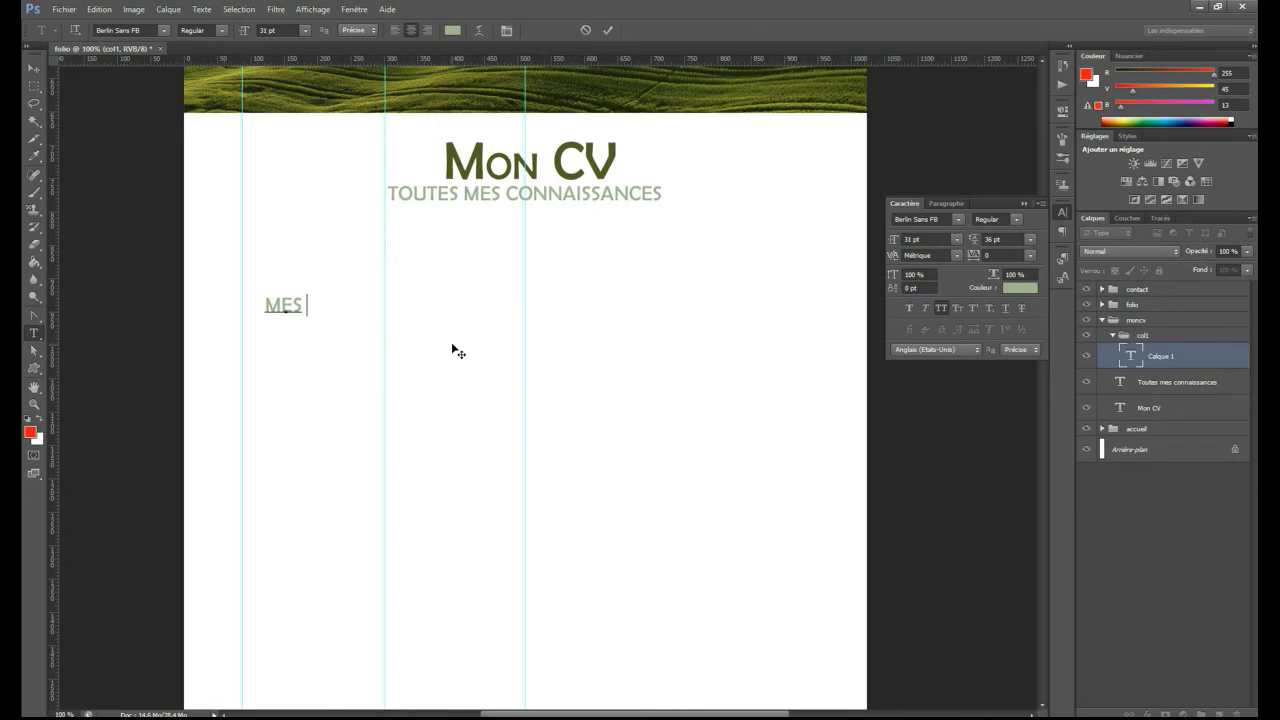
pyautogui.write('FORMATIONS')
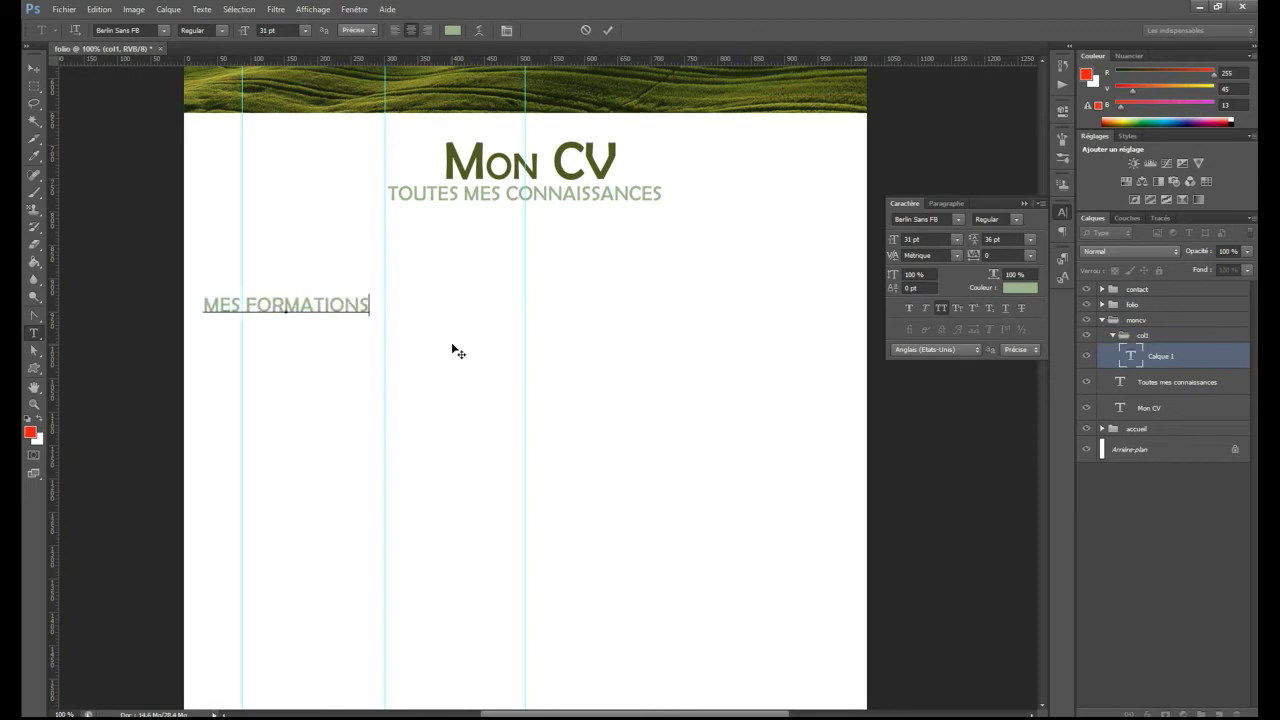
pyautogui.click(1127, 358)
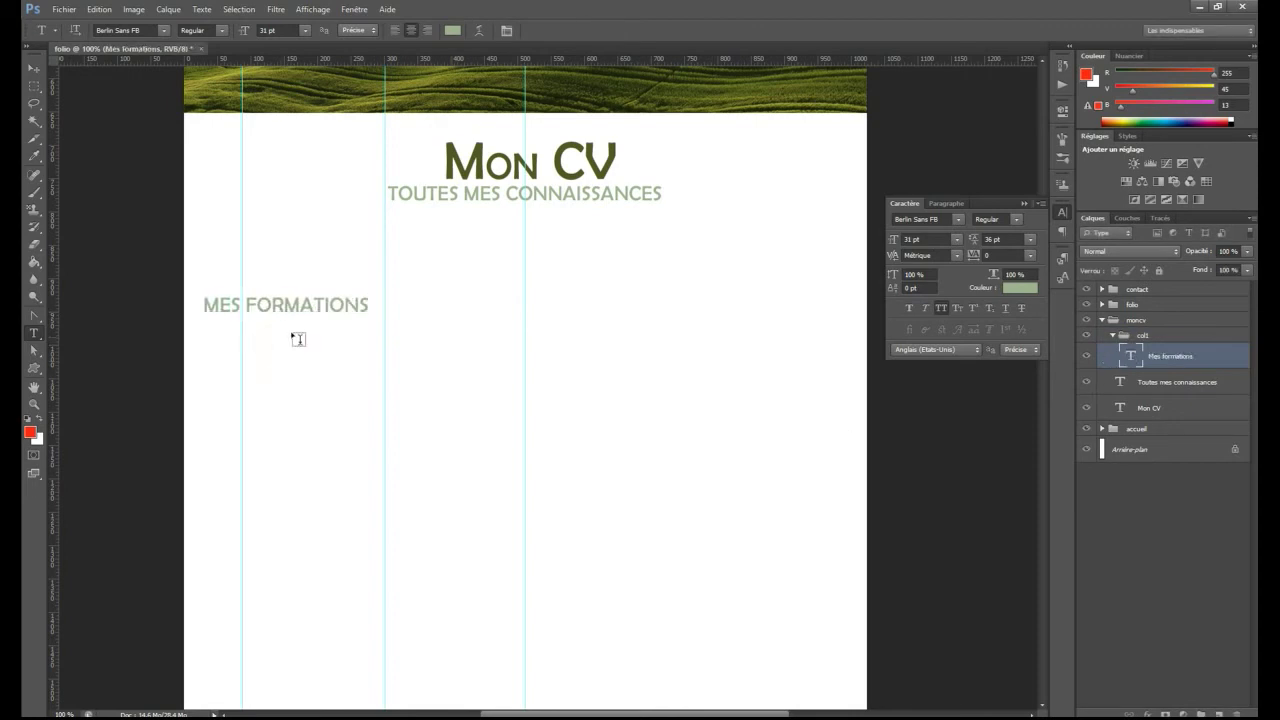
# Step: Give the "Mes formations" heading the title's green #505823 and small caps, and shift it so its left edge meets the first guide
pyautogui.click(38, 70)
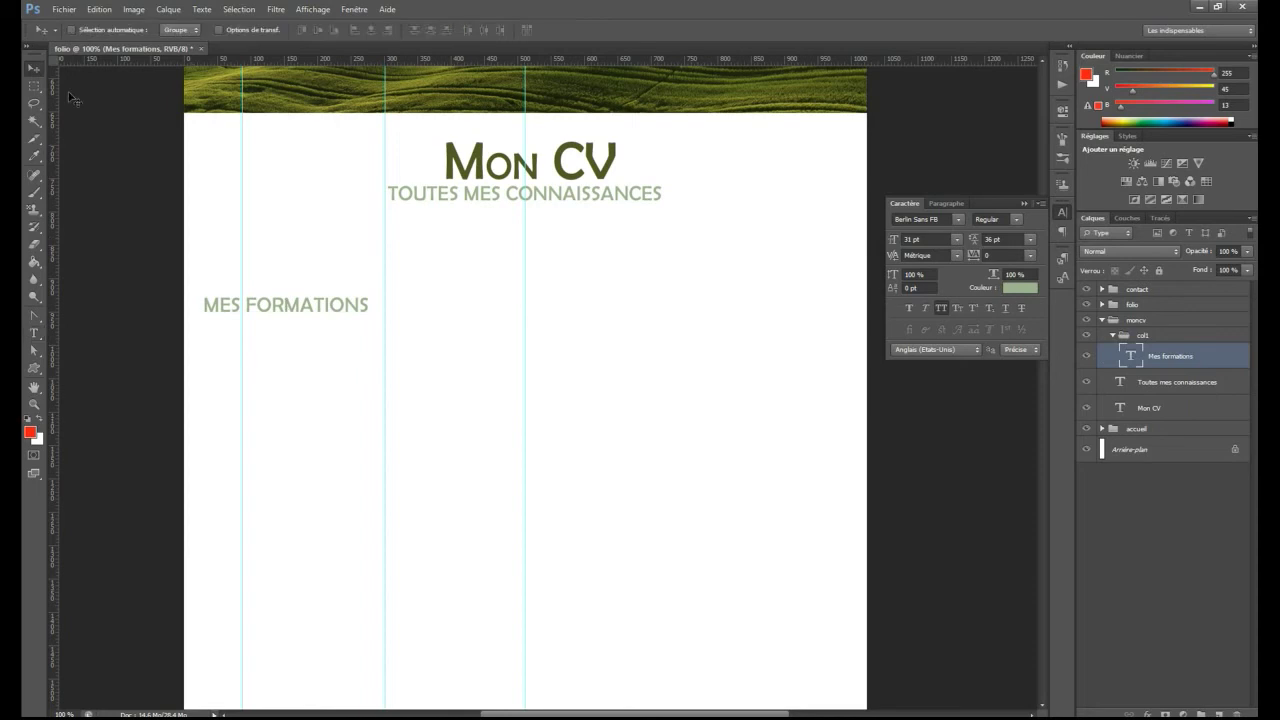
pyautogui.click(1020, 288)
pyautogui.click(610, 165)
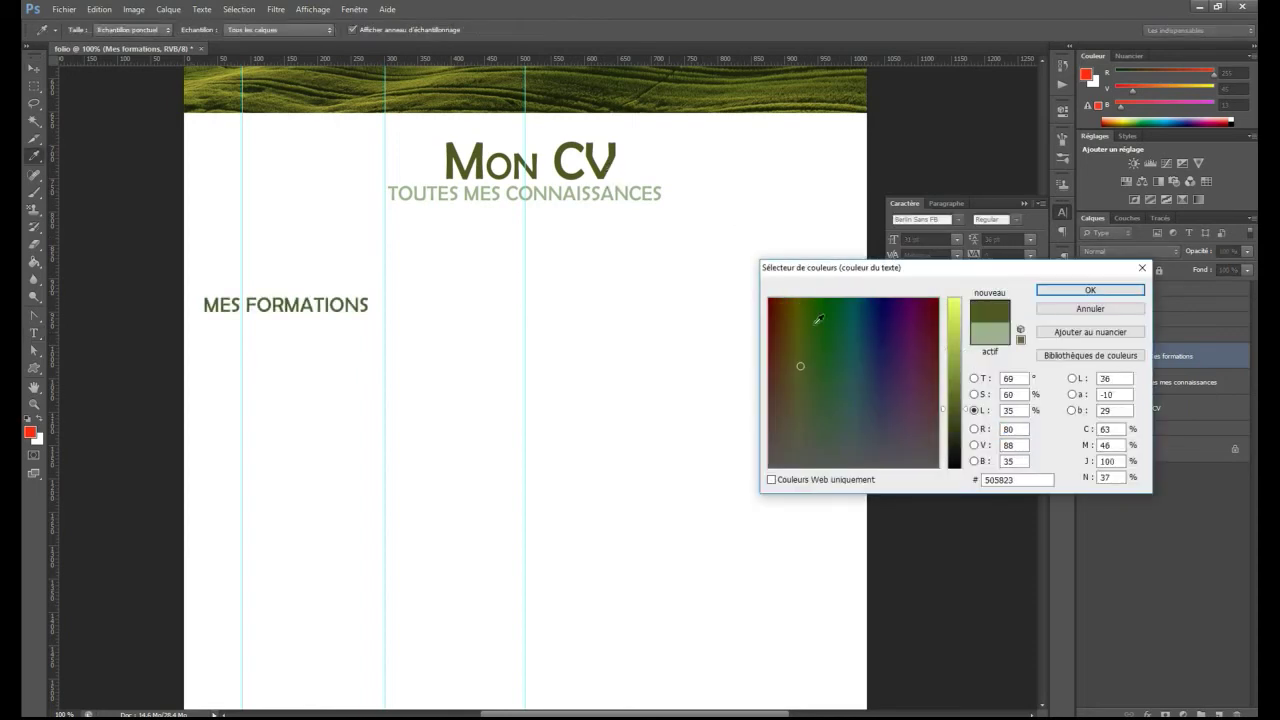
pyautogui.click(1062, 290)
pyautogui.click(956, 308)
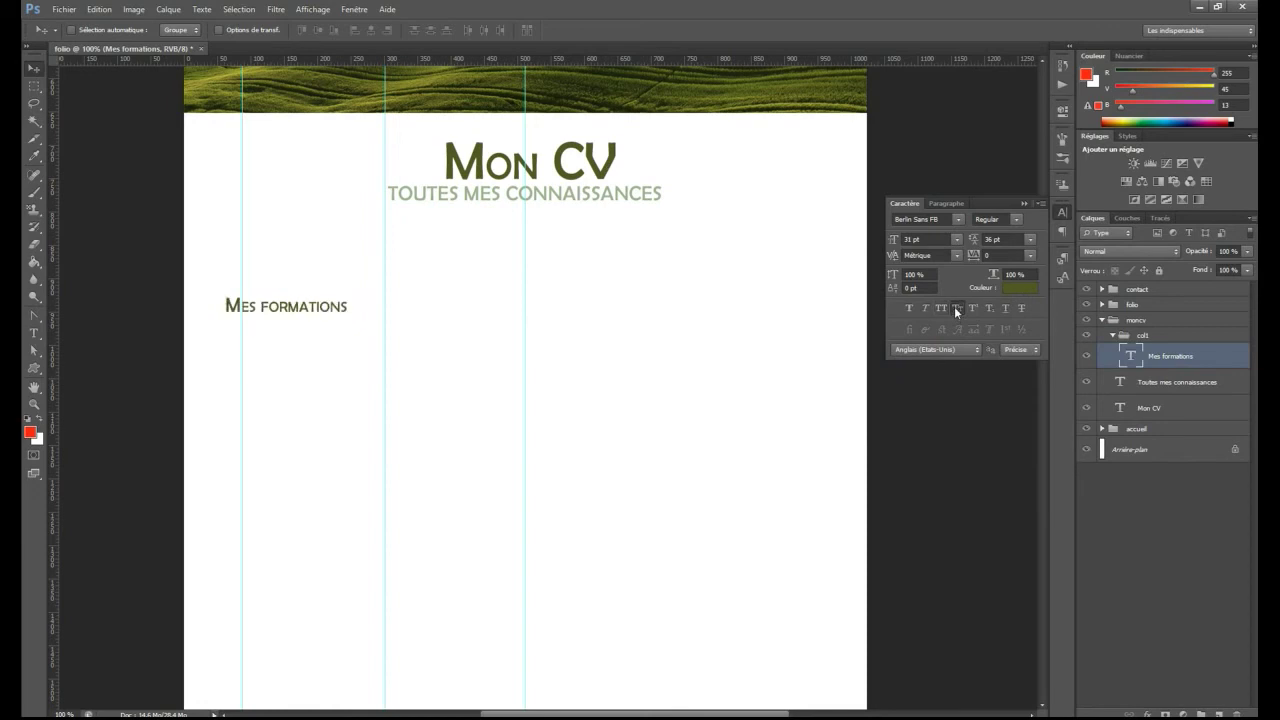
pyautogui.moveTo(308, 338); pyautogui.dragTo(324, 331)
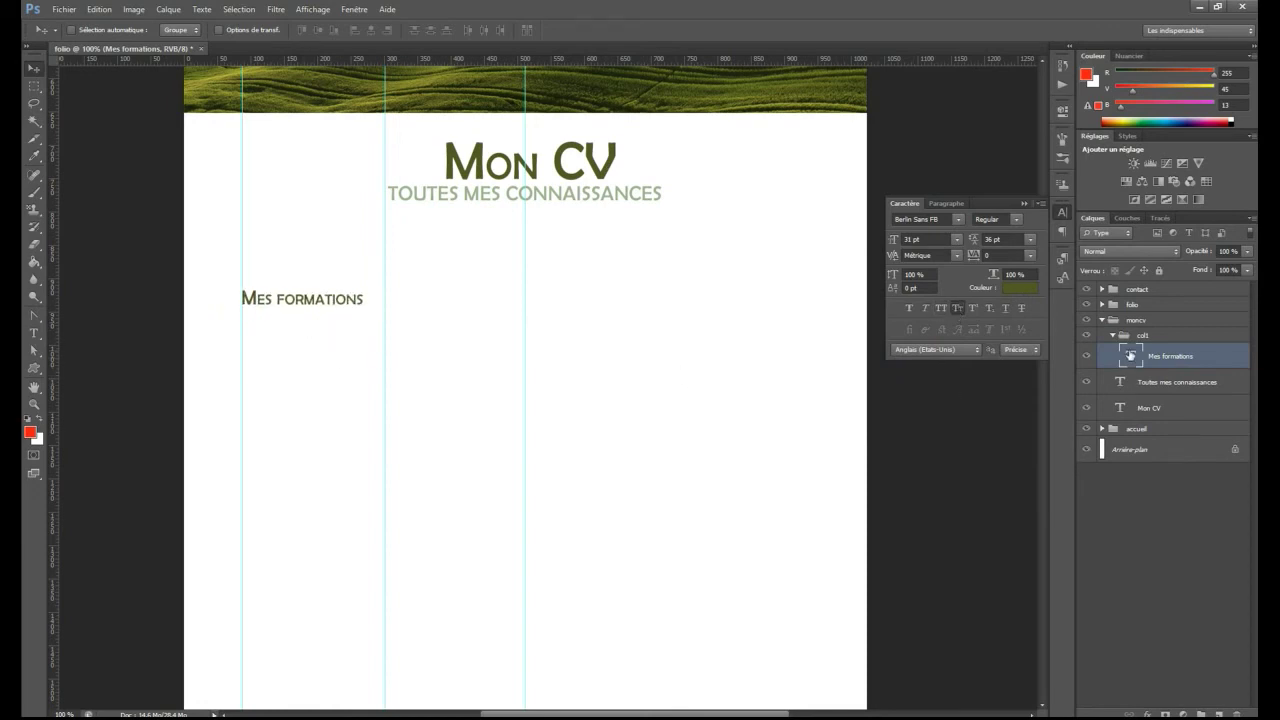
pyautogui.click(34, 333)
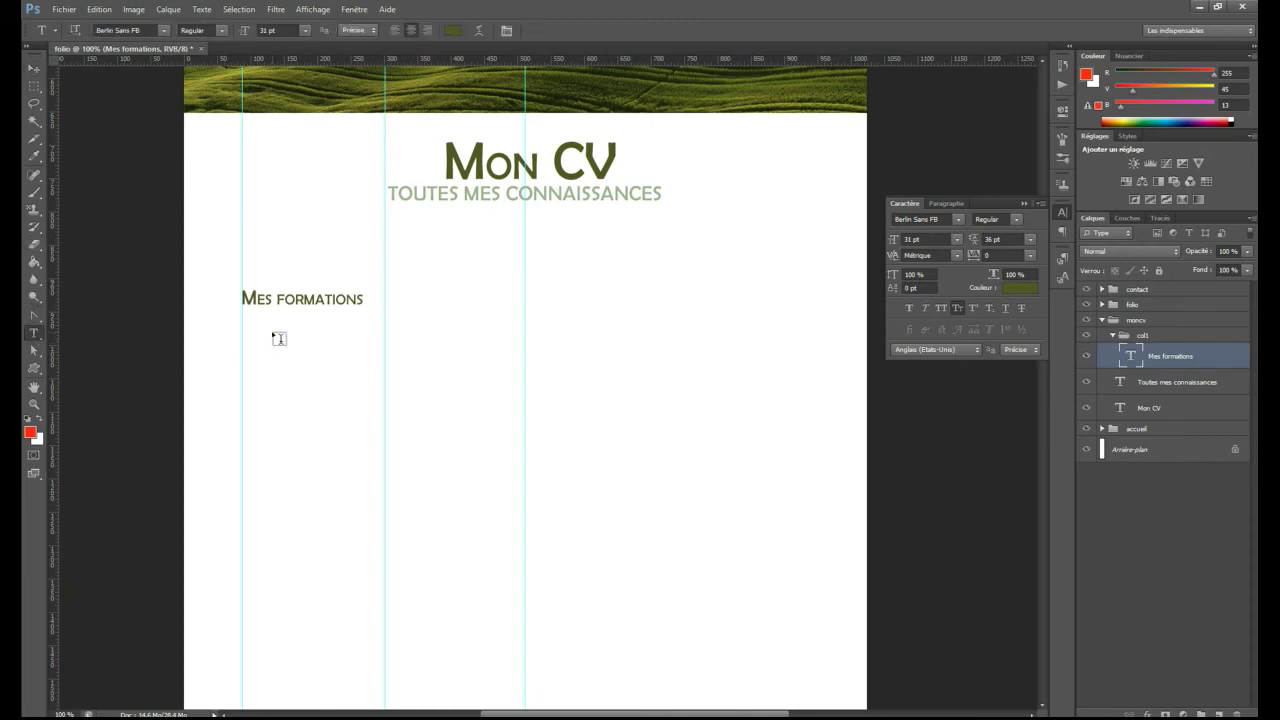
pyautogui.click(280, 330)
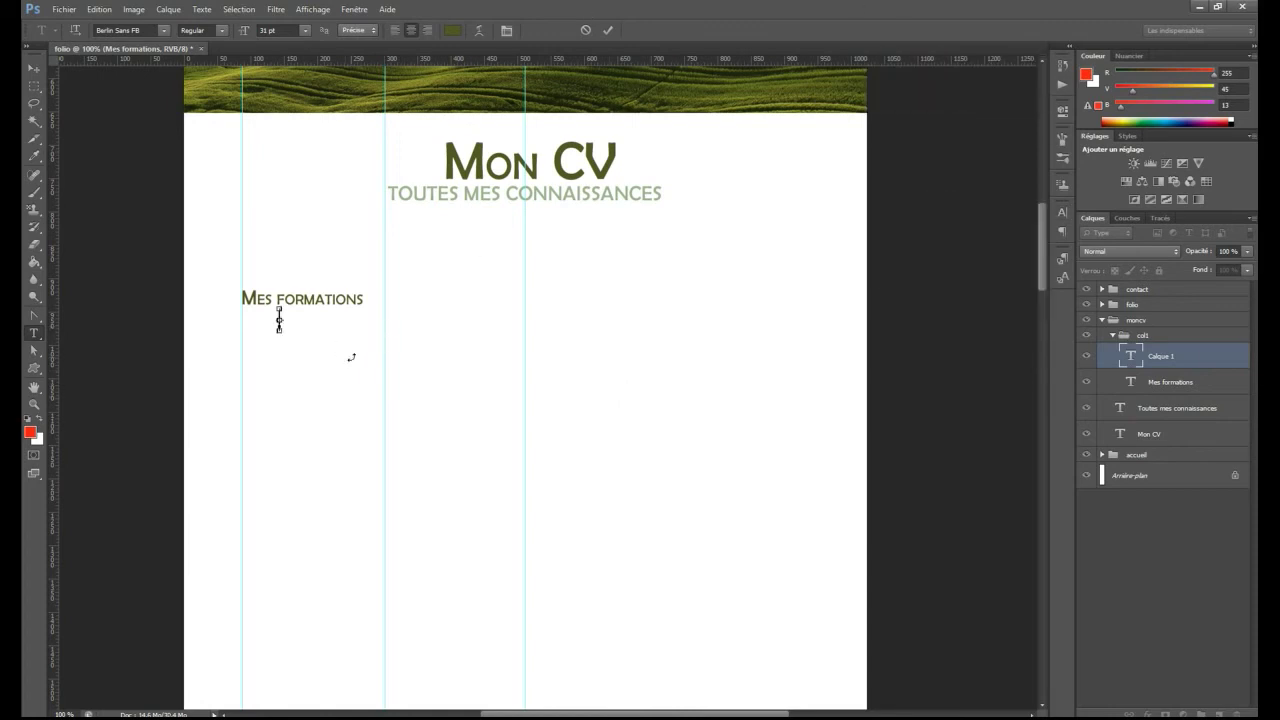
pyautogui.hotkey('ctrl', 'v')
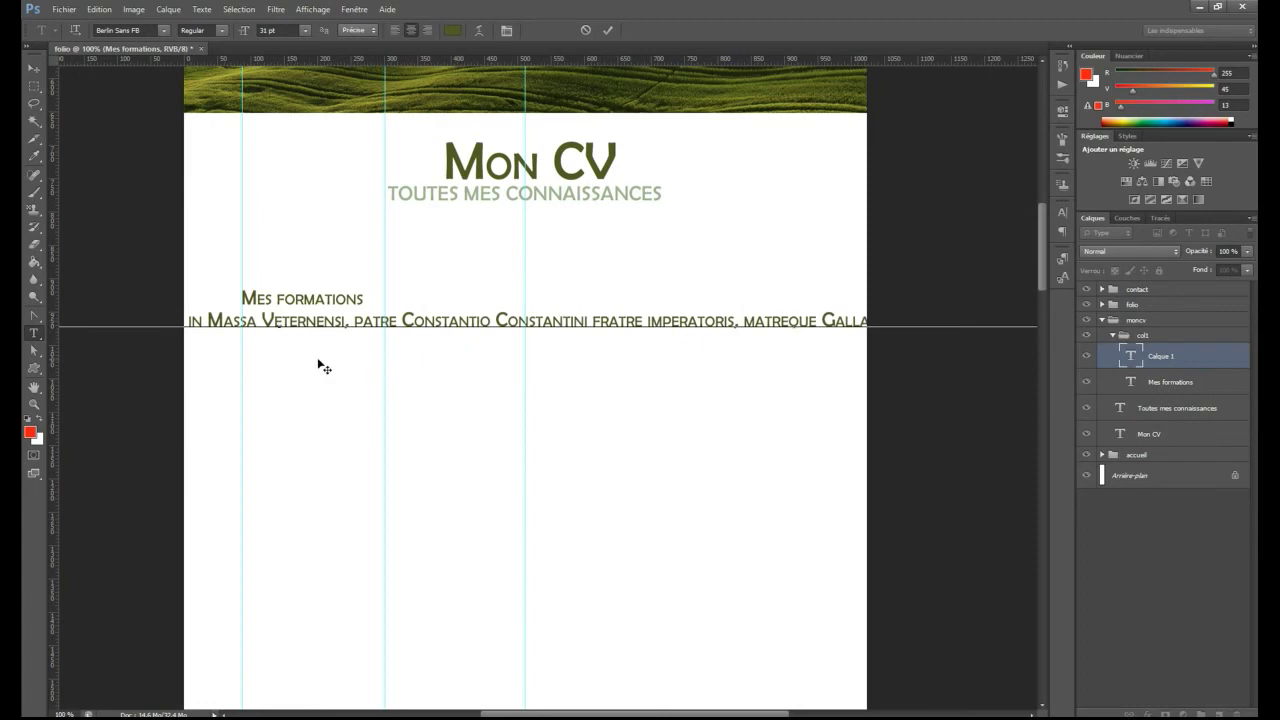
pyautogui.moveTo(297, 362); pyautogui.dragTo(668, 366)
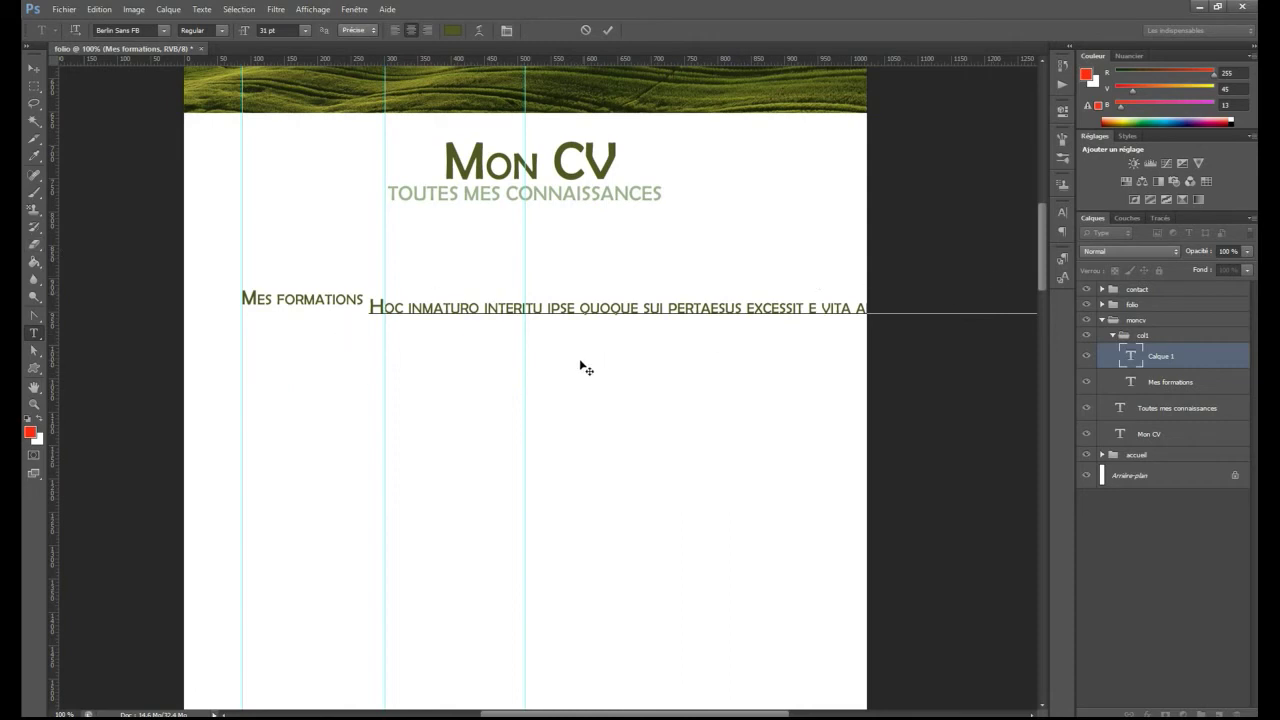
pyautogui.press('Escape')
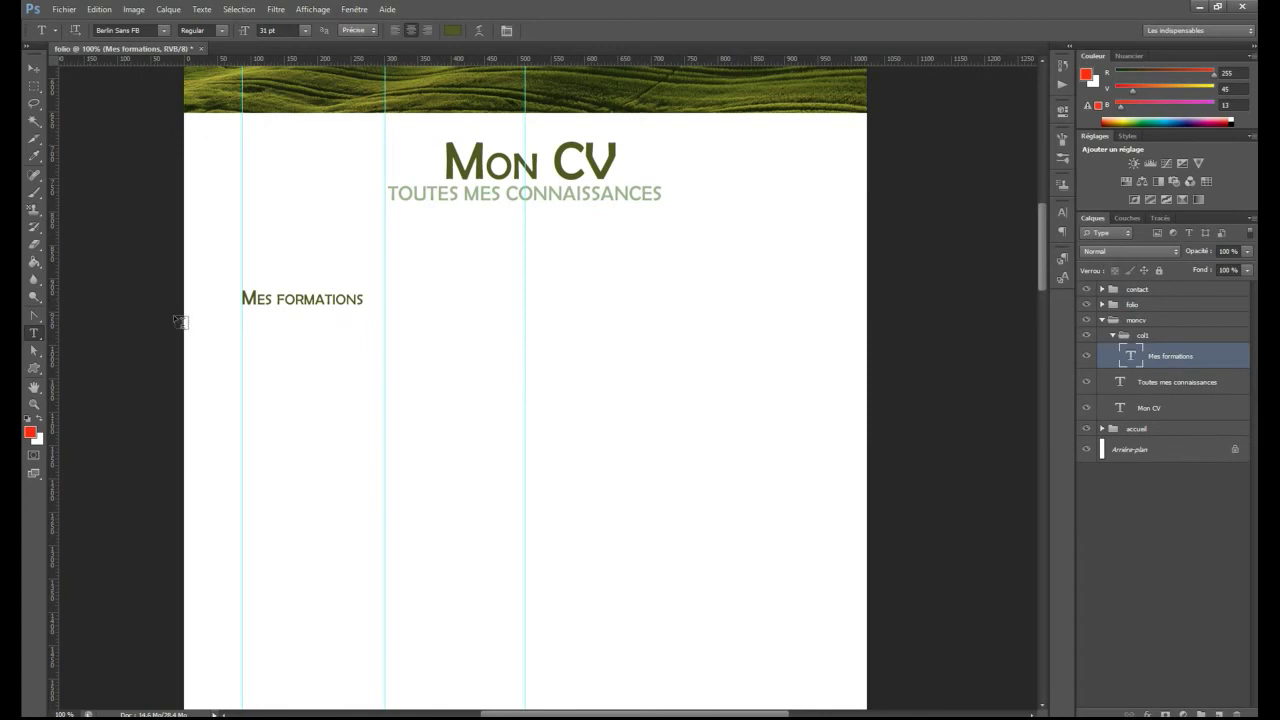
pyautogui.click(227, 335)
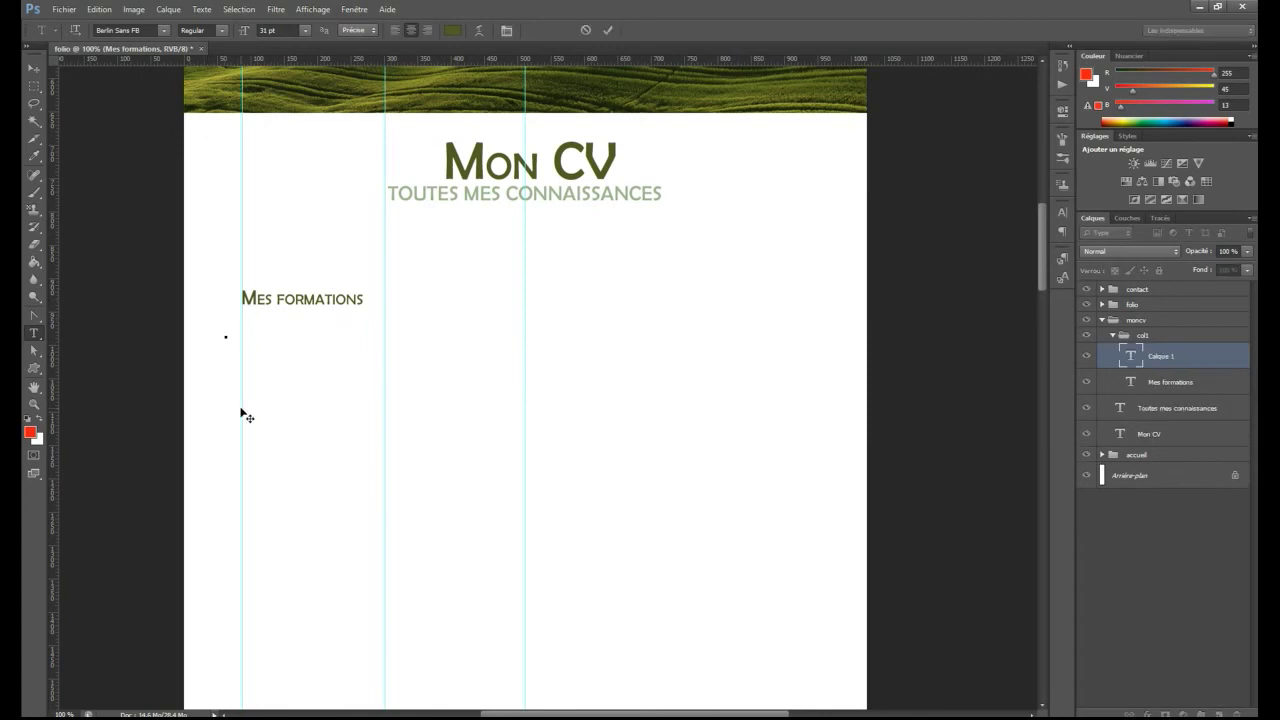
pyautogui.press('Escape')
# Step: Draw a paragraph text box beneath the "Mes formations" heading and fill it with the Latin placeholder text starting "Hoc inmaturo interitu ipse quoque"
pyautogui.moveTo(214, 320); pyautogui.dragTo(388, 406)
pyautogui.write('Hoc inmaturo interitu ipse quoque sui pertaesus excessit e vita aetatis nono')
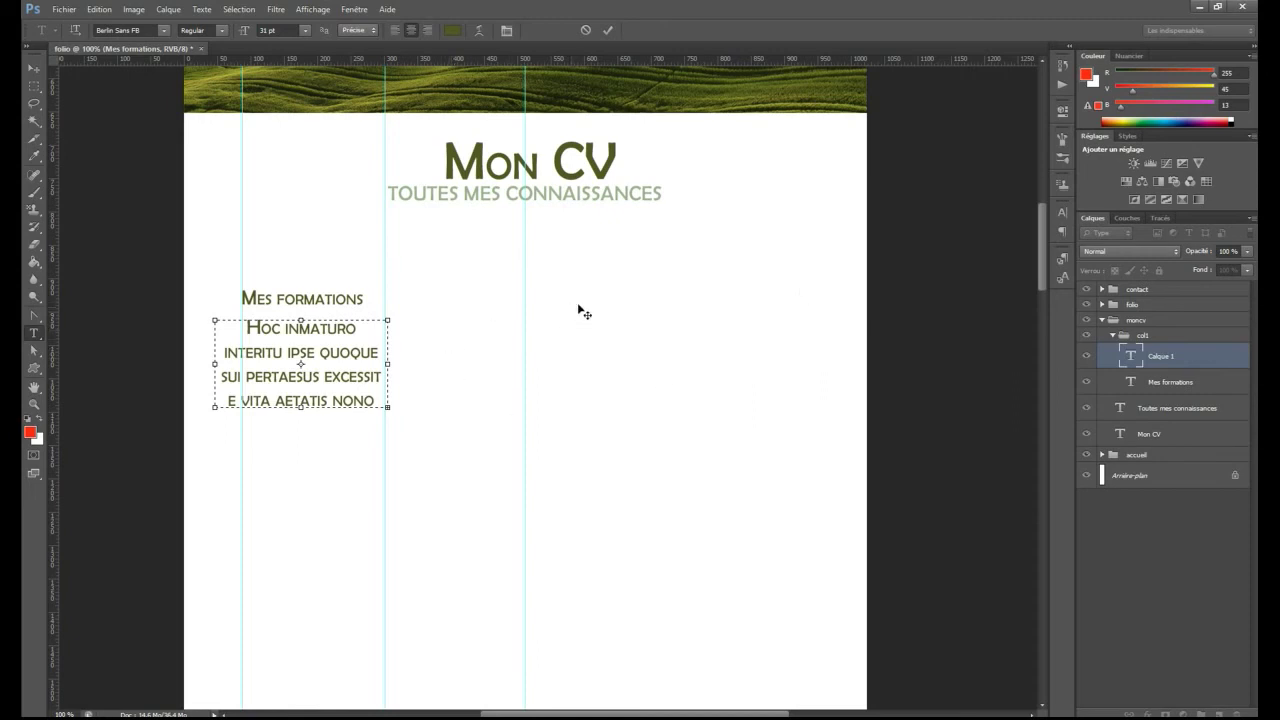
pyautogui.click(34, 68)
# Step: Set the placeholder paragraph's font size to 18 pt and its leading to Auto
pyautogui.click(1062, 213)
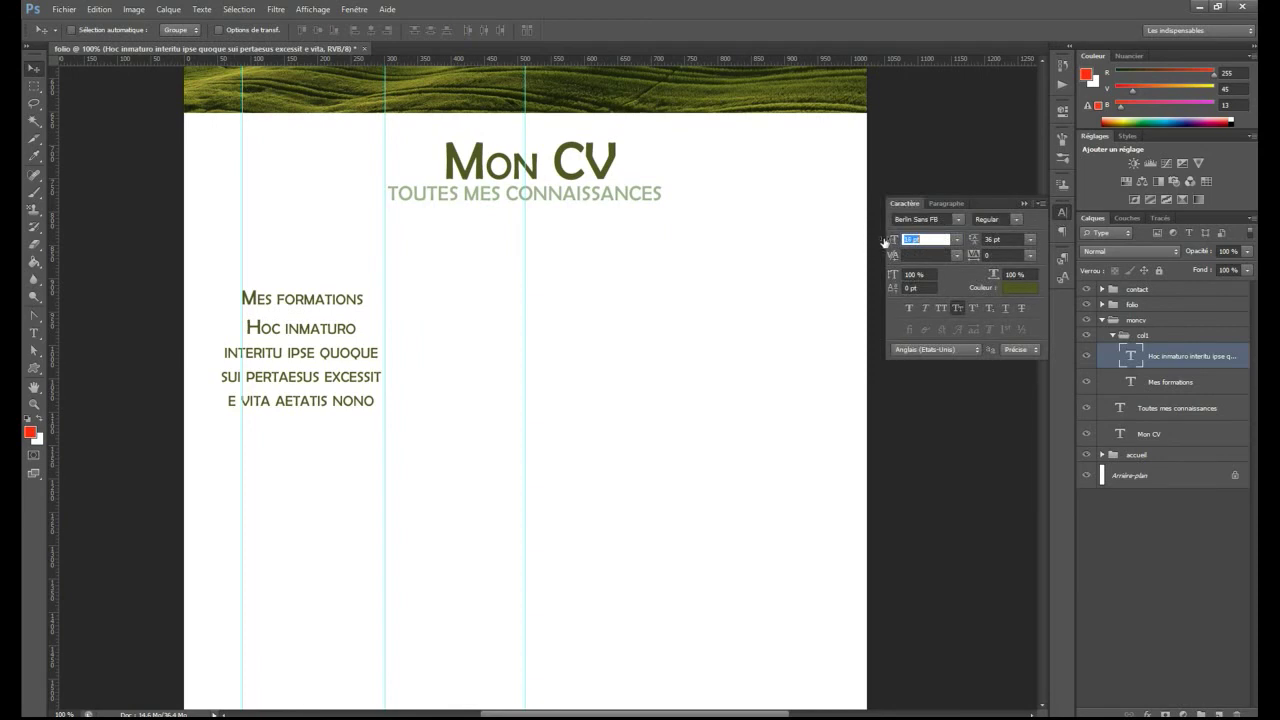
pyautogui.moveTo(883, 237); pyautogui.dragTo(877, 237)
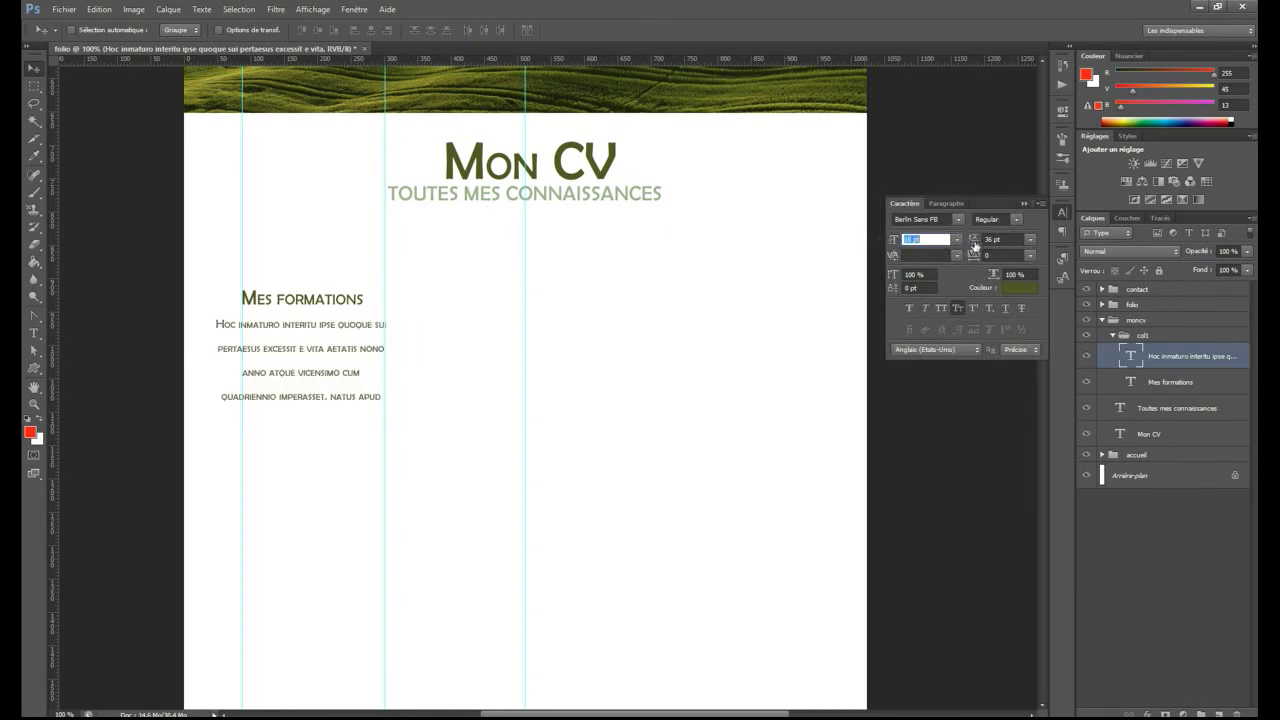
pyautogui.click(1028, 241)
pyautogui.click(1023, 255)
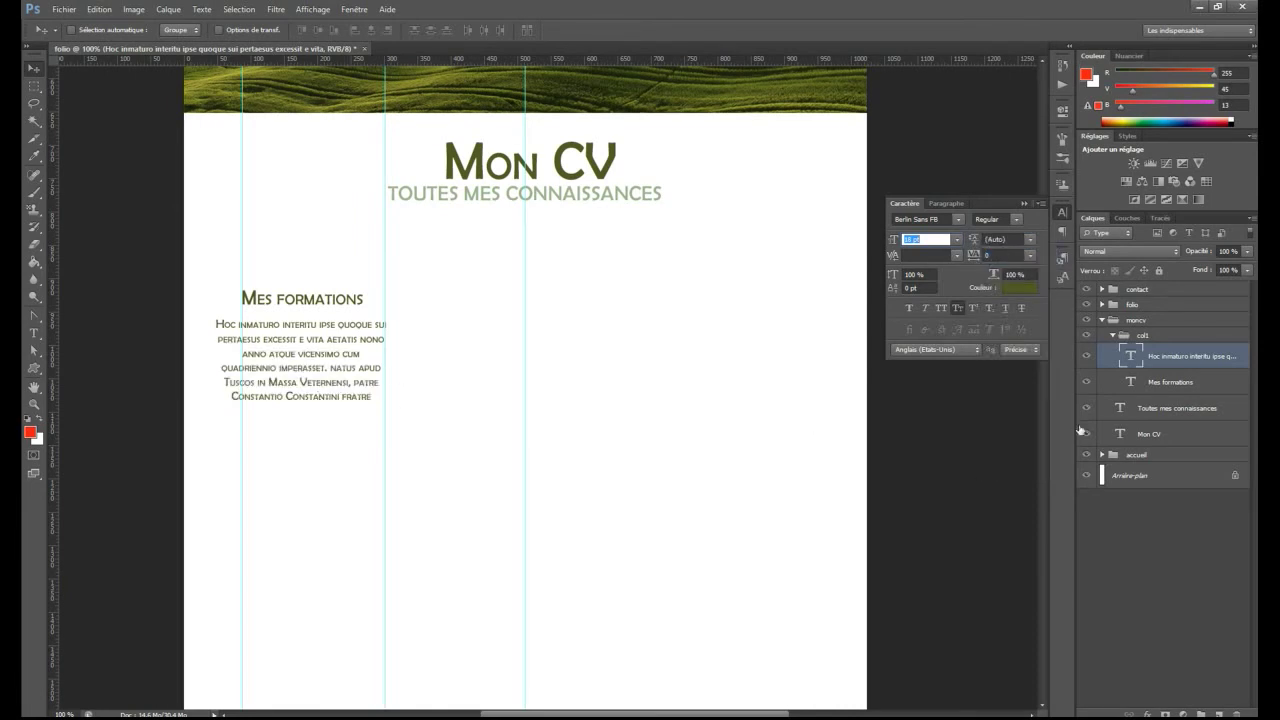
# Step: Extend the paragraph's text box downward until the whole placeholder text fits, ending with "praefecturae"
pyautogui.doubleClick(1130, 356)
pyautogui.moveTo(301, 410); pyautogui.dragTo(300, 471)
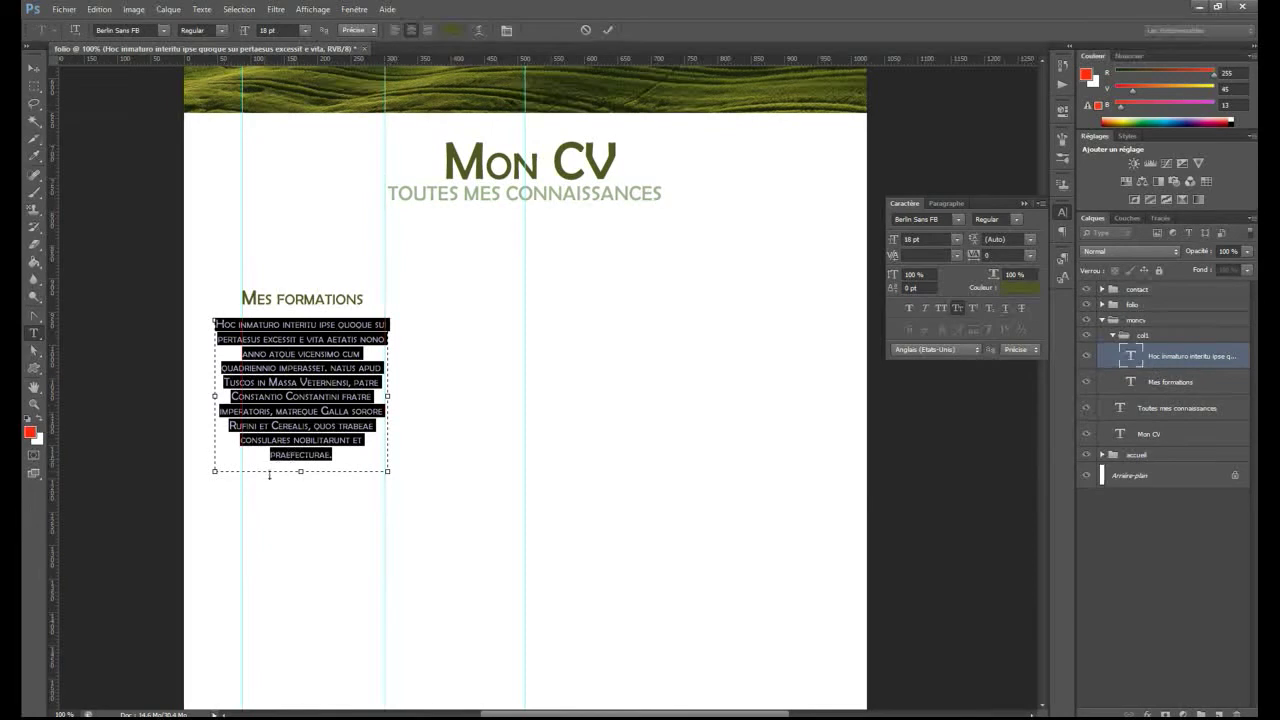
pyautogui.moveTo(301, 473); pyautogui.dragTo(301, 542)
pyautogui.hotkey('ctrl', 'Return')
pyautogui.press('v')
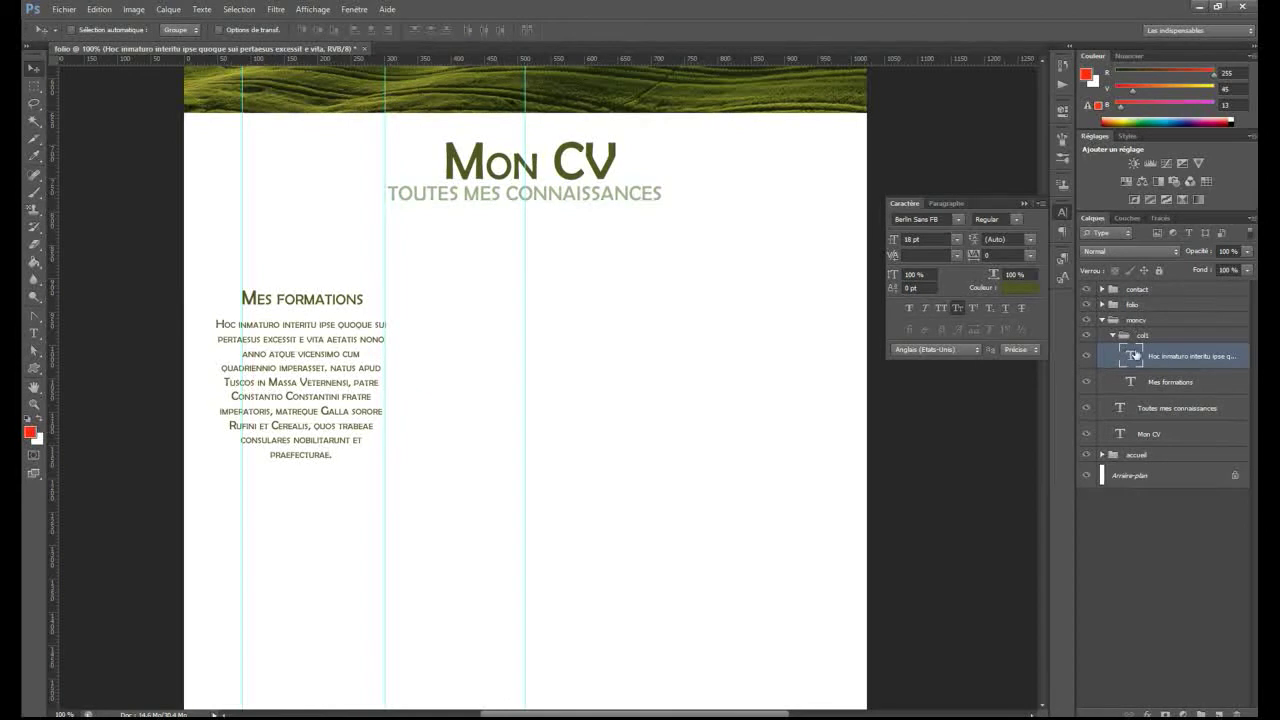
# Step: Draw a six-pointed star custom shape with ball tips, about 72 by 77 px, above the "Mes formations" heading
pyautogui.click(36, 370)
pyautogui.click(97, 437)
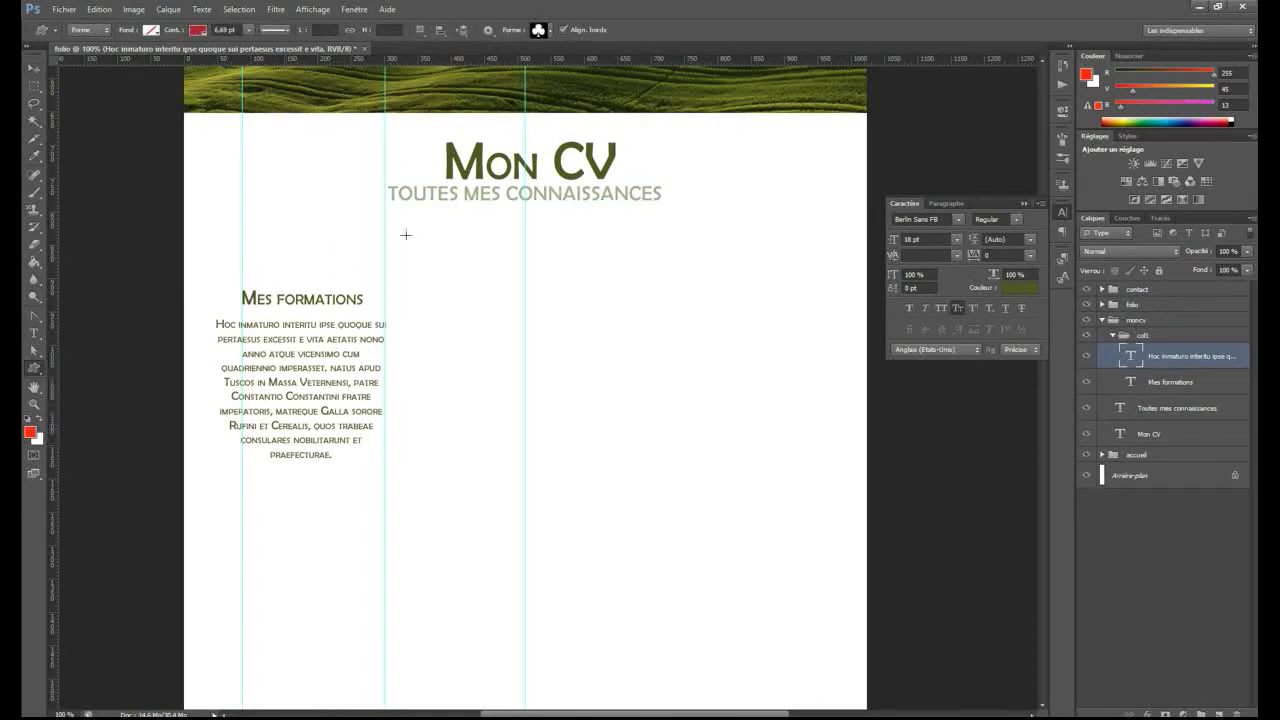
pyautogui.click(550, 32)
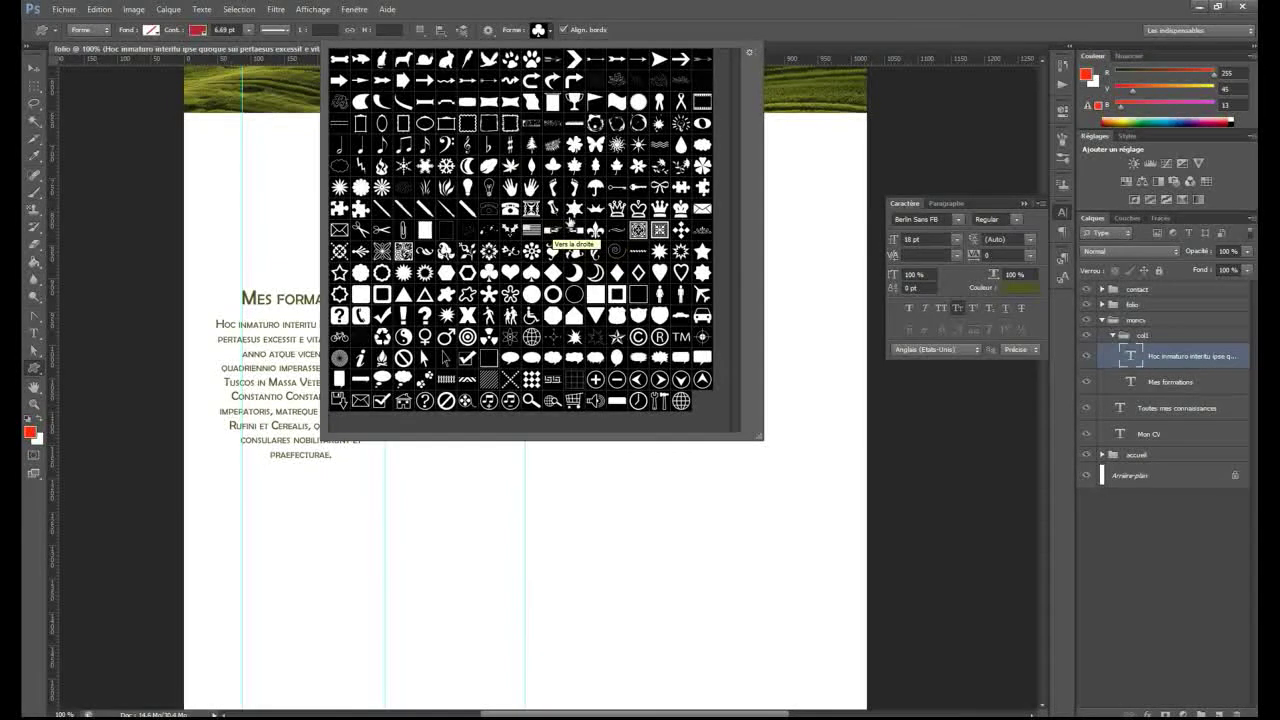
pyautogui.doubleClick(548, 174)
pyautogui.moveTo(285, 222); pyautogui.dragTo(337, 275)
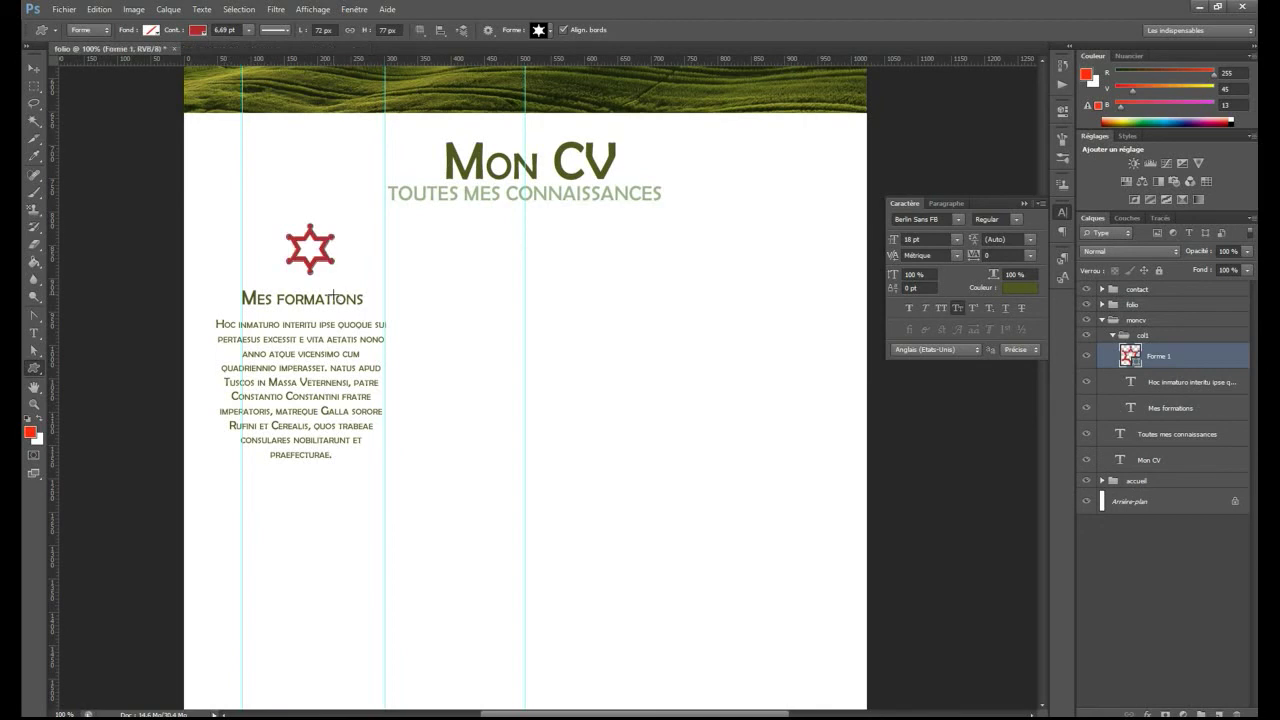
# Step: Remove the star's outline and fill it with olive yellow, hex a9a000
pyautogui.click(197, 31)
pyautogui.click(120, 56)
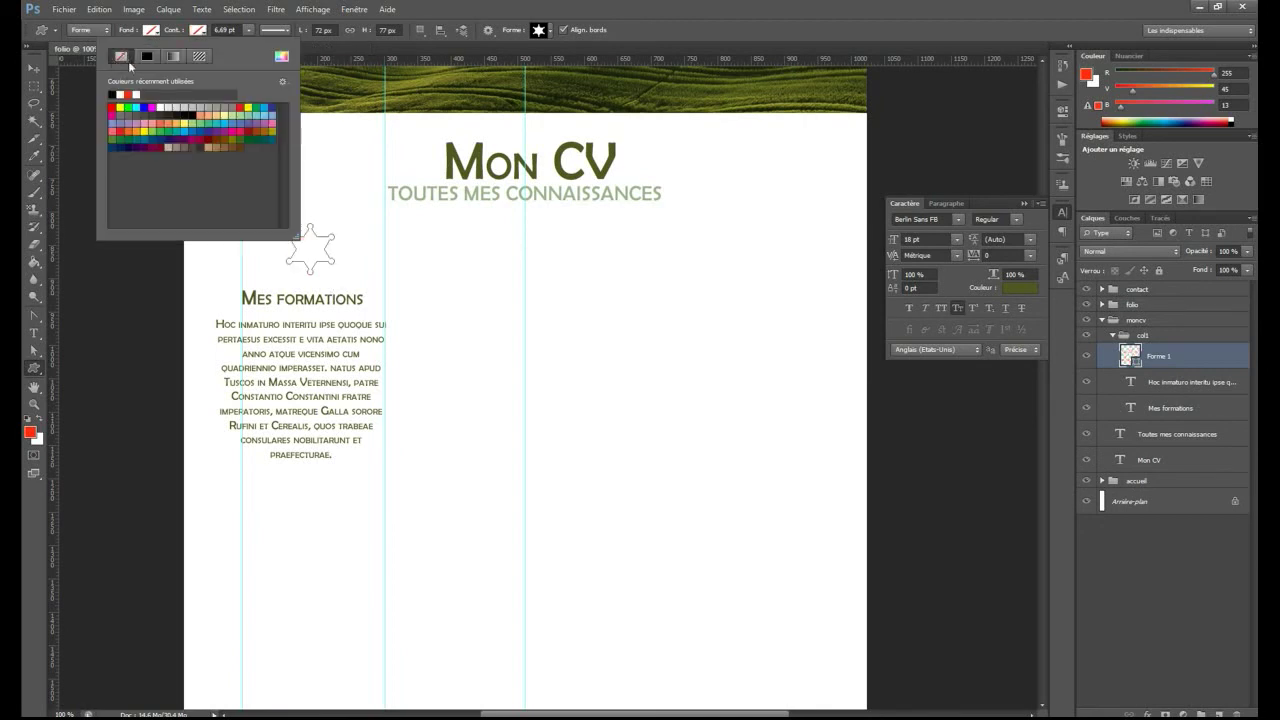
pyautogui.click(158, 32)
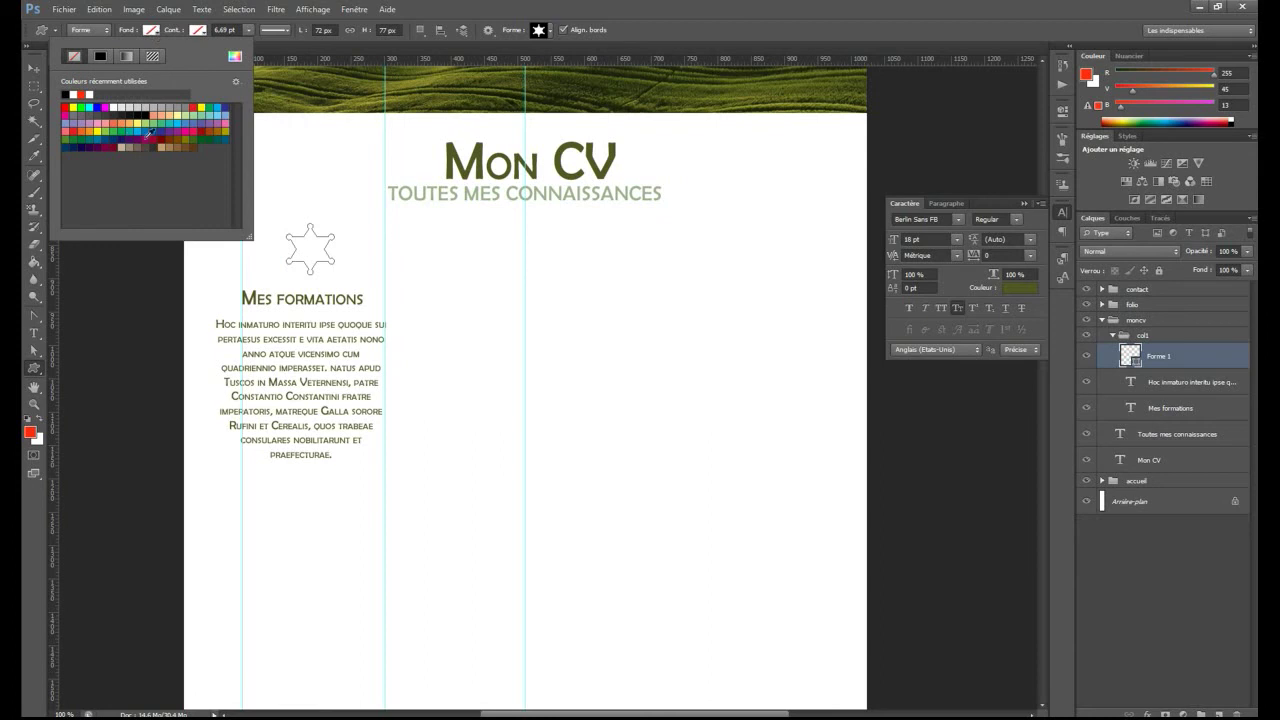
pyautogui.click(96, 130)
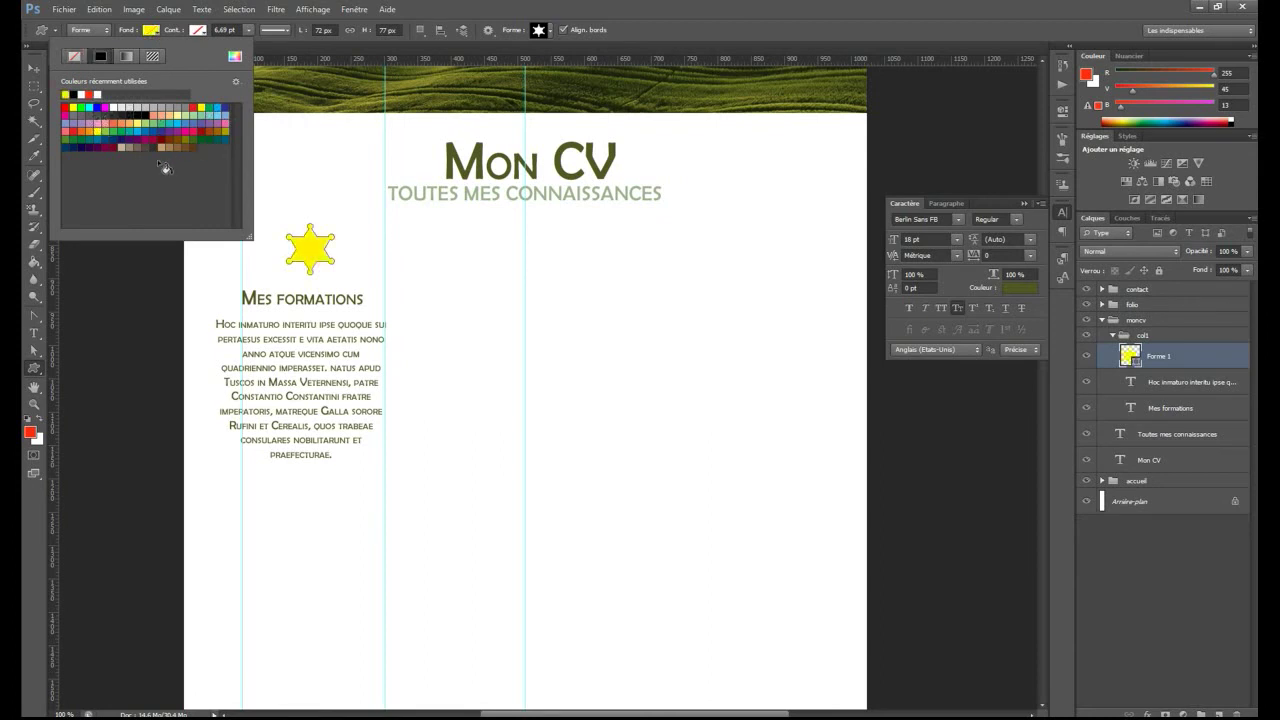
pyautogui.click(236, 57)
pyautogui.moveTo(952, 344); pyautogui.dragTo(954, 356)
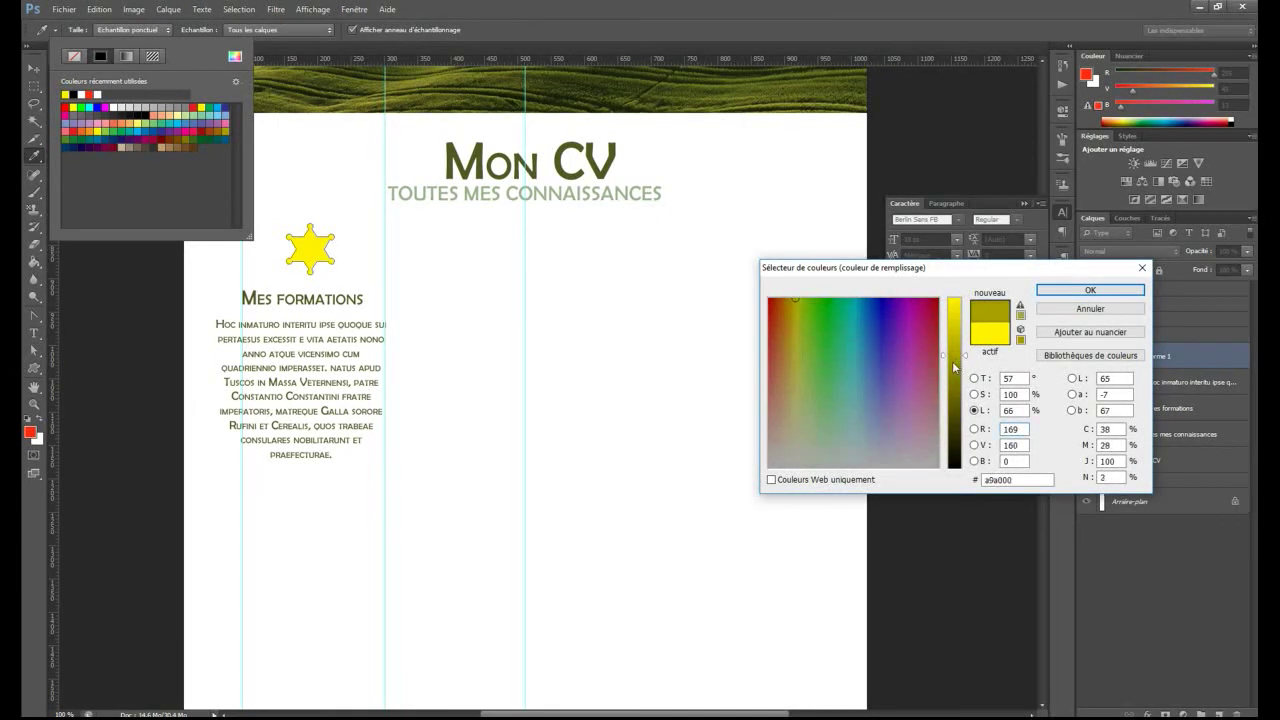
pyautogui.click(1090, 290)
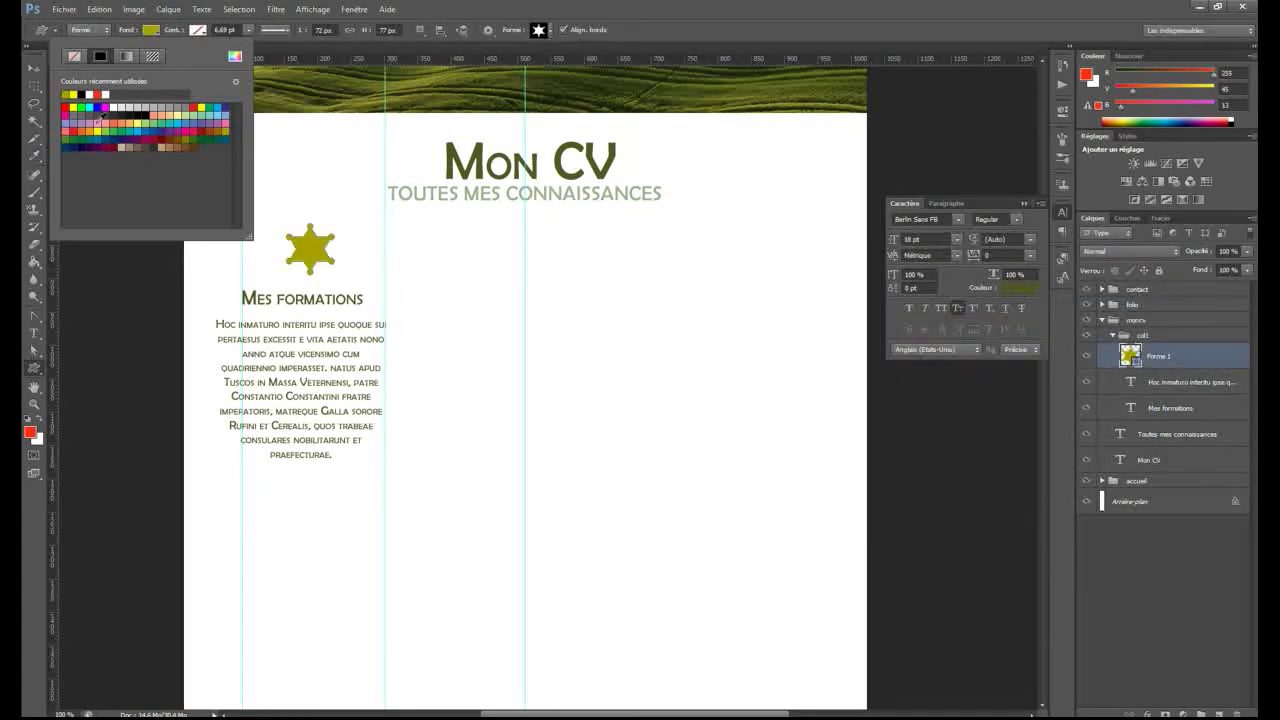
# Step: Reposition the star above the "Mes formations" heading and place a horizontal and a vertical guide crossing at its centre
pyautogui.click(34, 68)
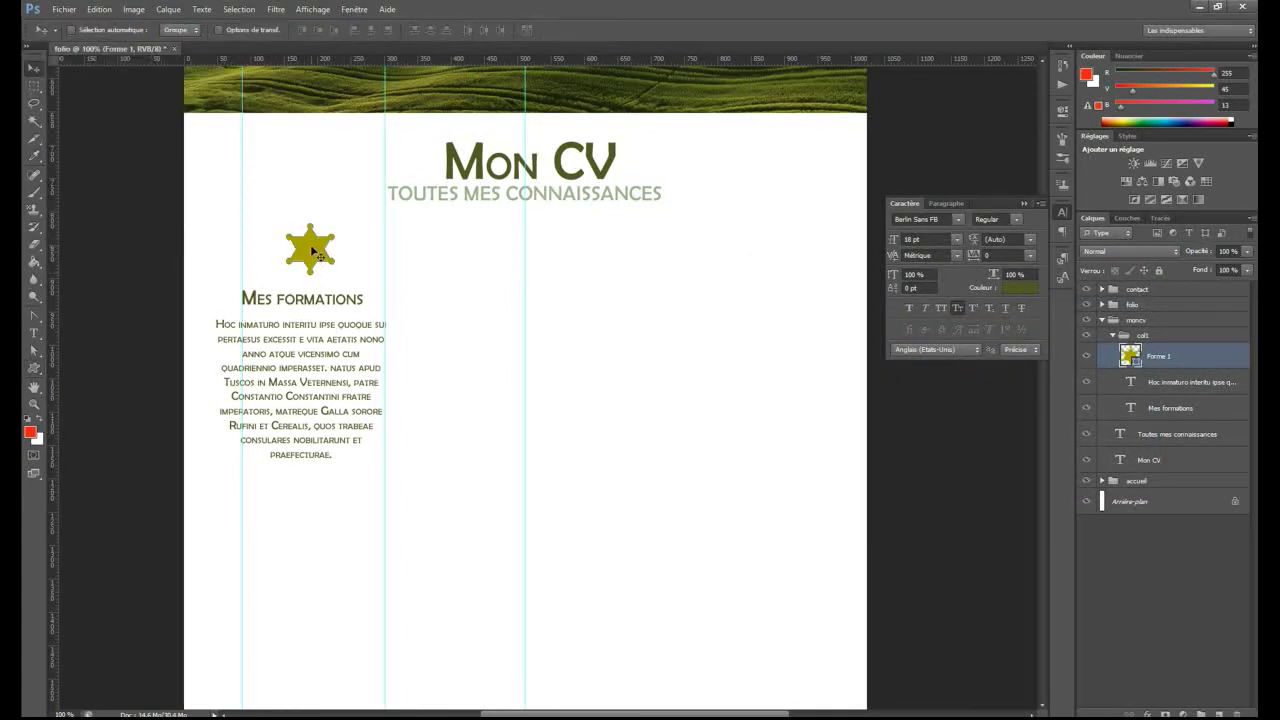
pyautogui.moveTo(310, 244); pyautogui.dragTo(305, 252)
pyautogui.moveTo(37, 370); pyautogui.dragTo(37, 370)
pyautogui.click(80, 393)
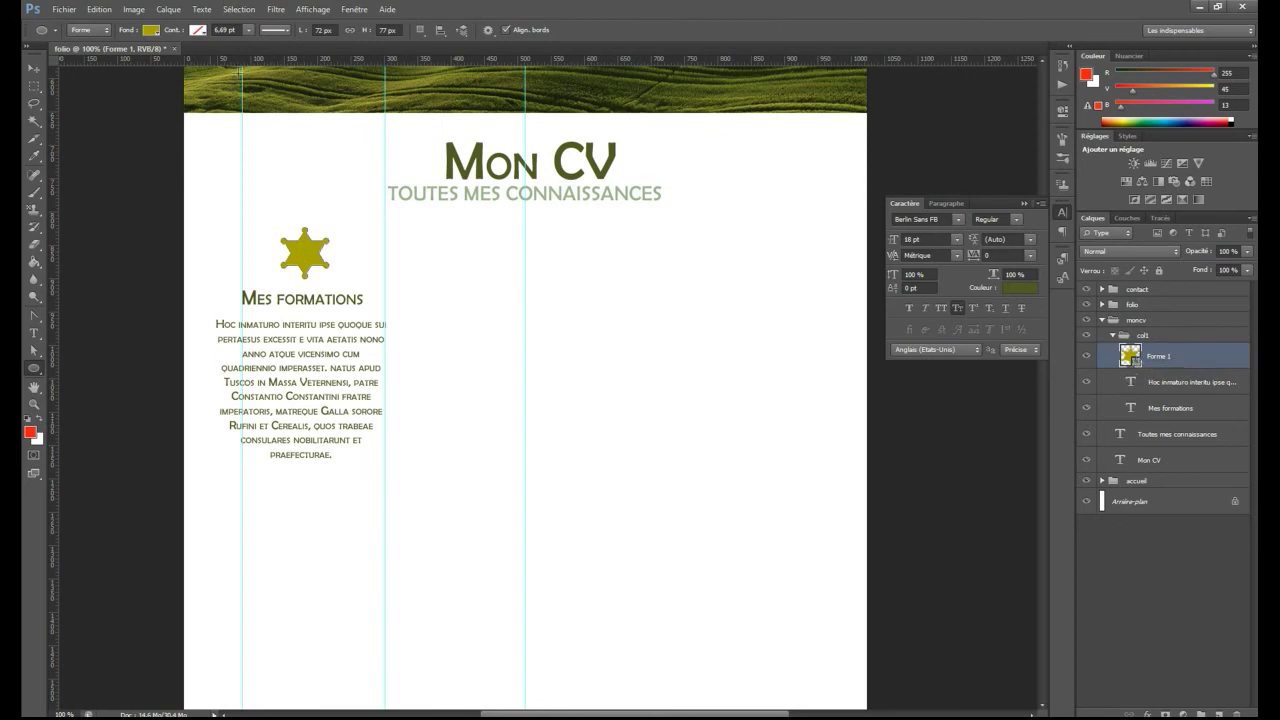
pyautogui.moveTo(308, 59); pyautogui.dragTo(312, 252)
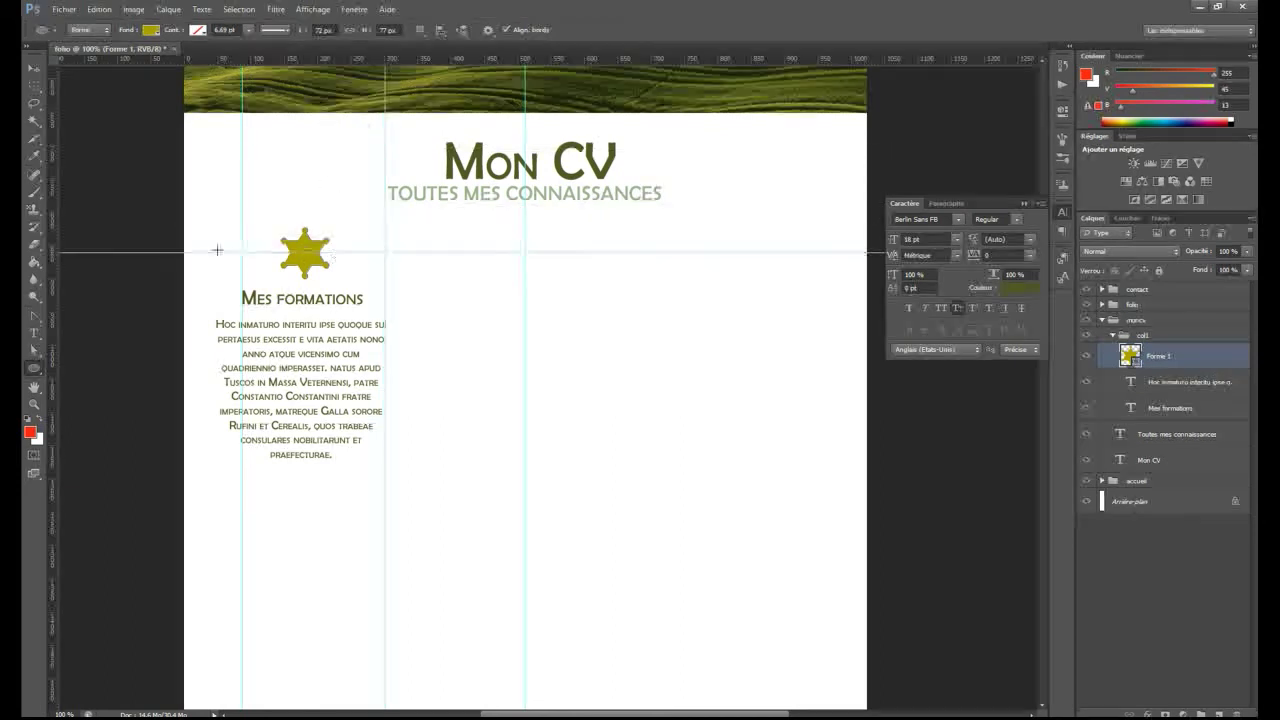
pyautogui.moveTo(52, 270); pyautogui.dragTo(304, 256)
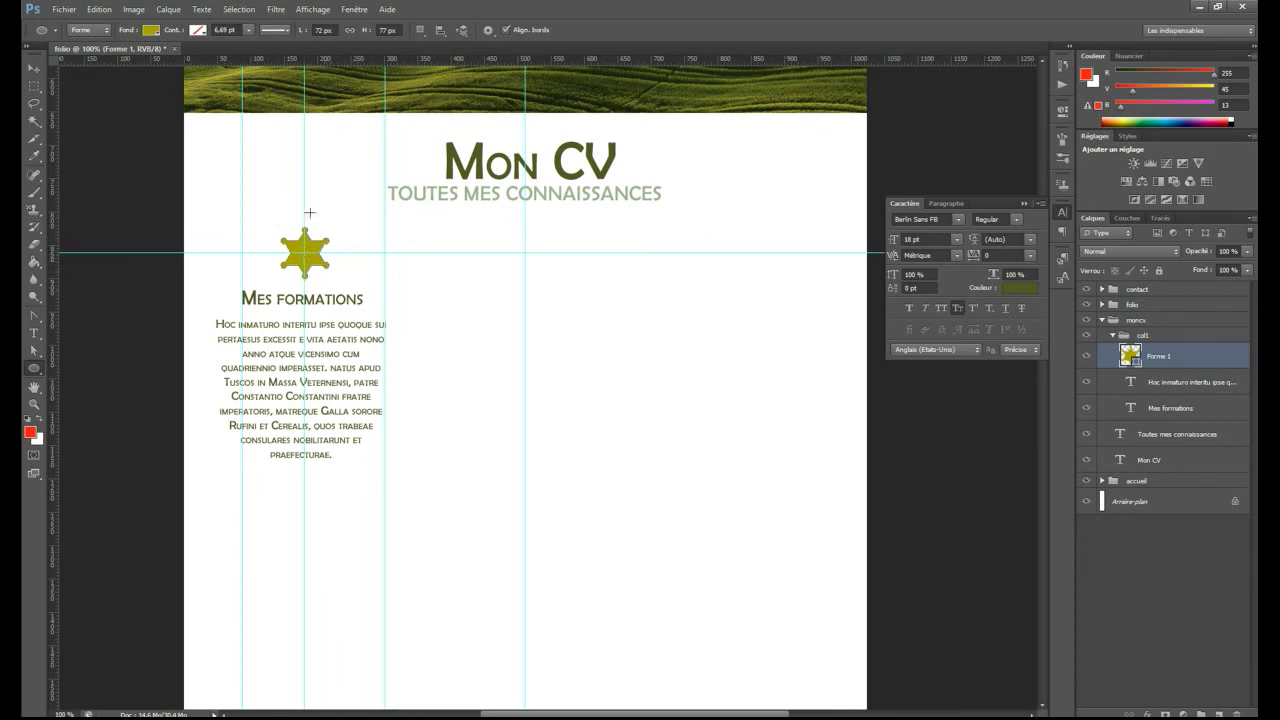
# Step: Draw a 112 px circle centred on the star, with no fill and an outline in the star's olive colour
pyautogui.moveTo(304, 252); pyautogui.dragTo(343, 302)
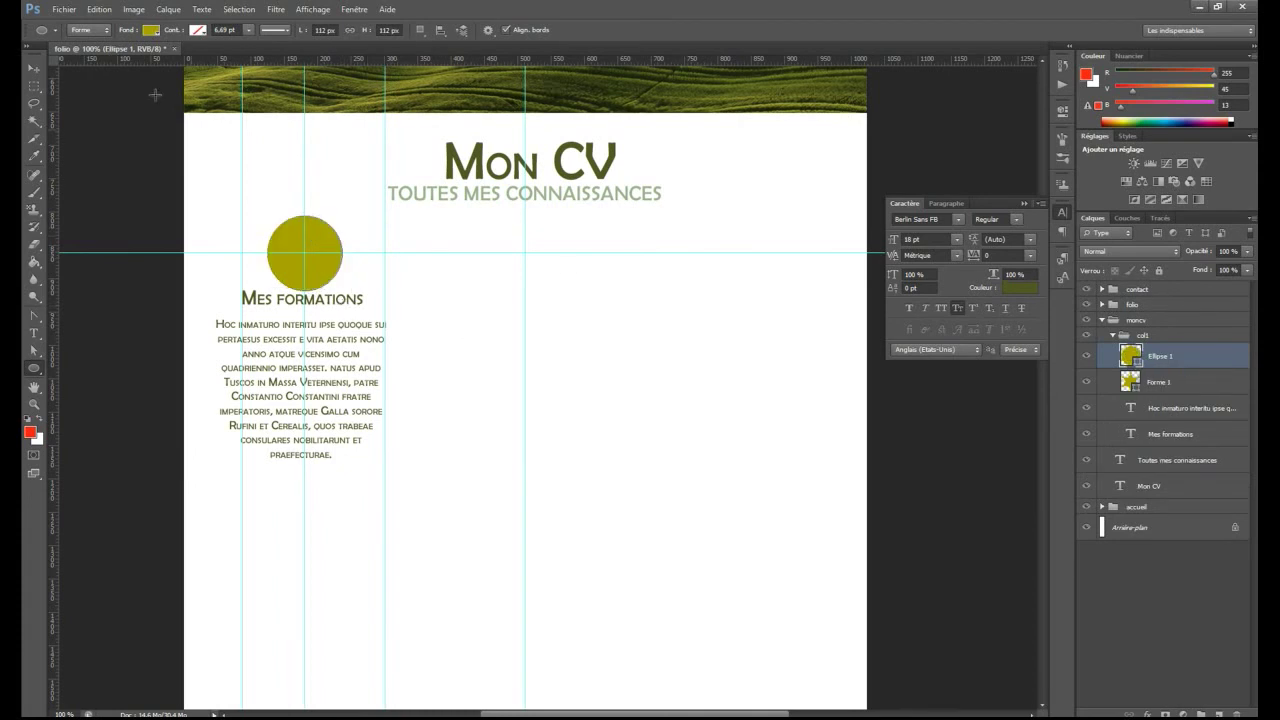
pyautogui.click(150, 30)
pyautogui.click(74, 56)
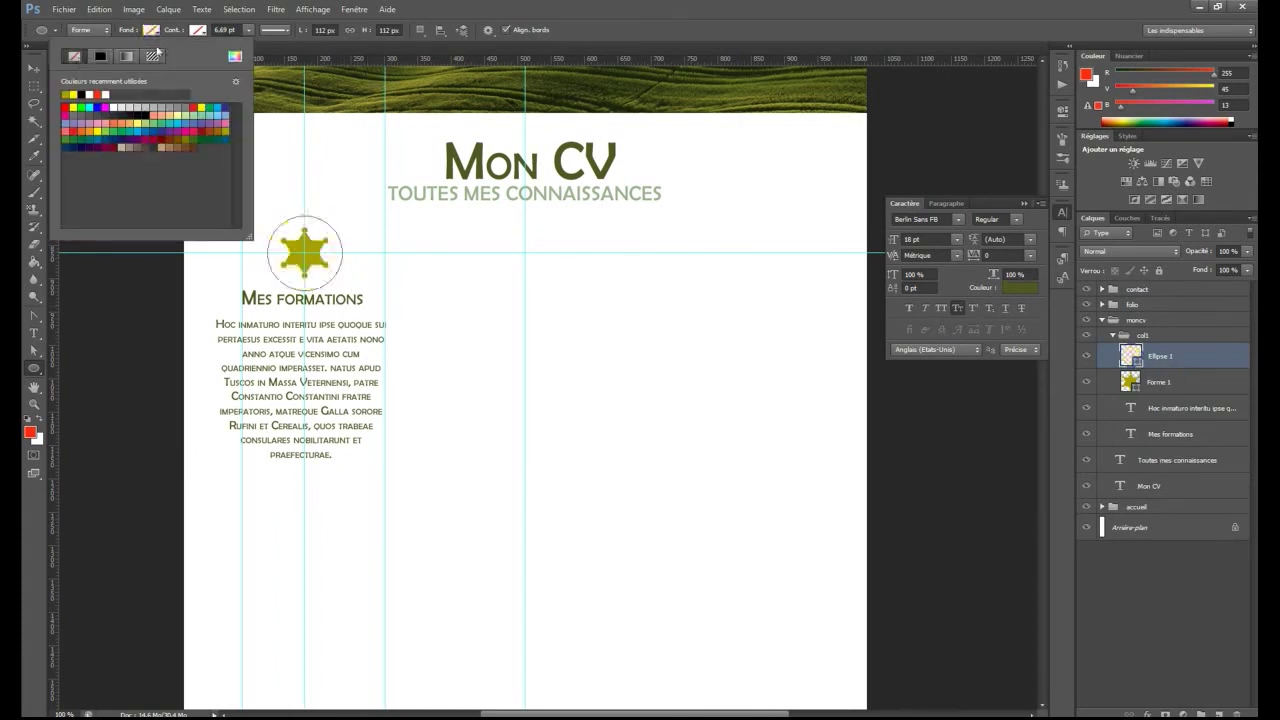
pyautogui.click(199, 30)
pyautogui.click(116, 92)
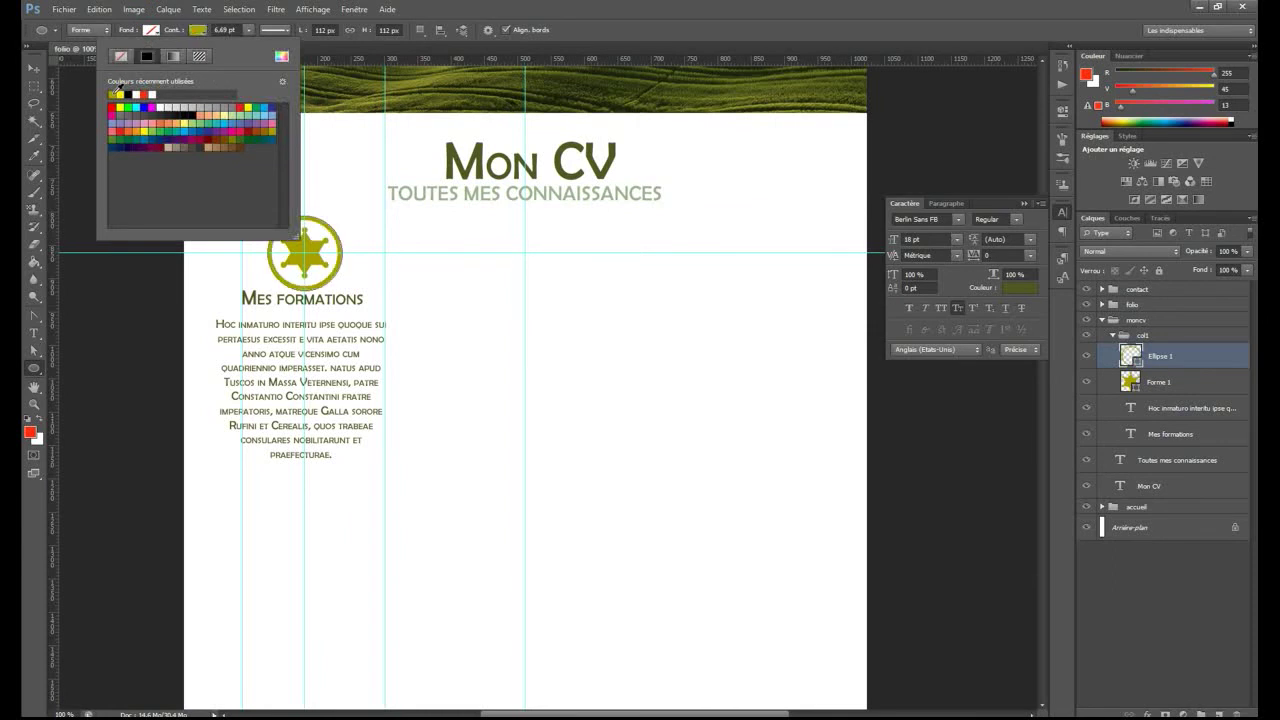
pyautogui.click(480, 7)
# Step: Remove the horizontal guide through the star and hide the remaining guides
pyautogui.click(35, 69)
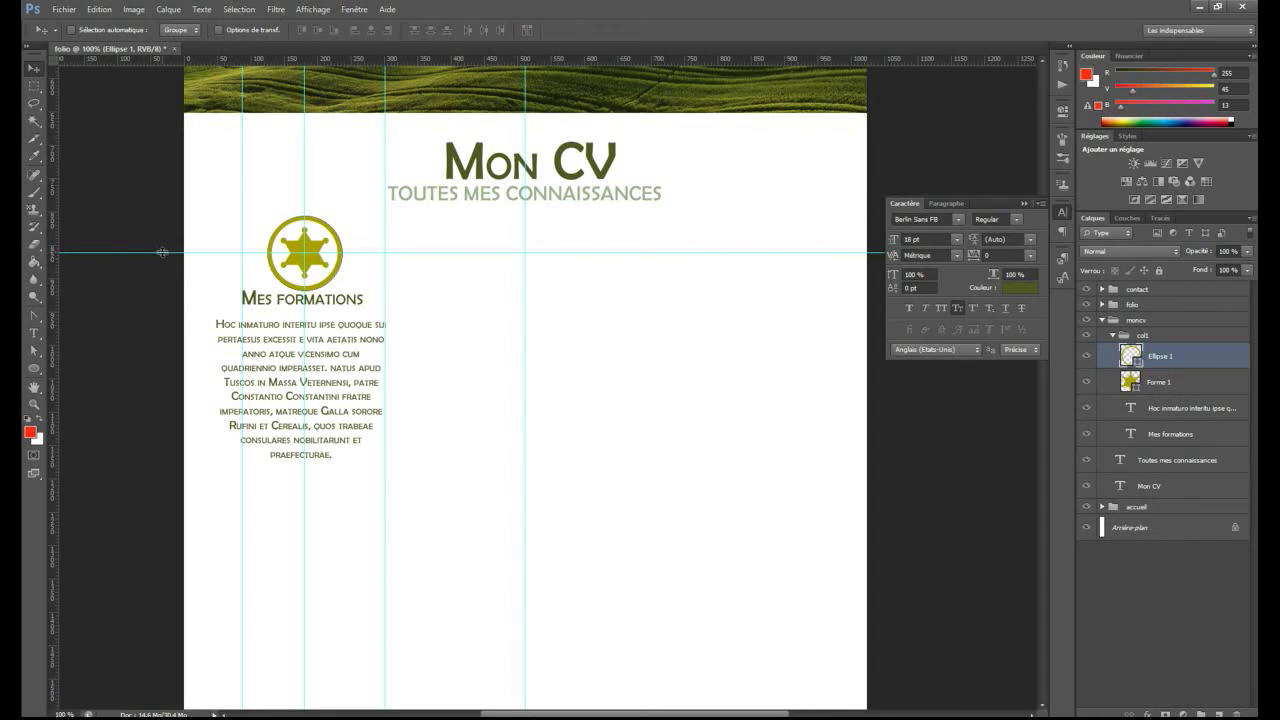
pyautogui.moveTo(160, 252); pyautogui.dragTo(300, 45)
pyautogui.hotkey('ctrl', ';')
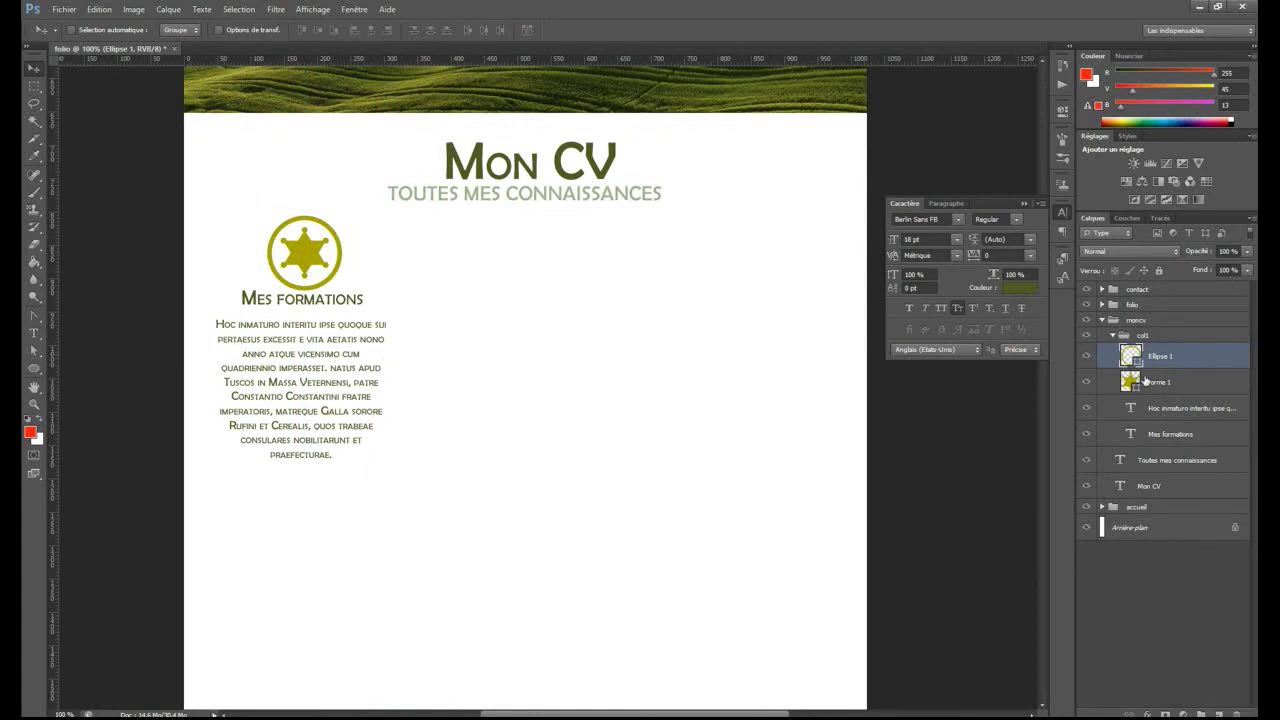
# Step: Move the "Mes formations" heading straight down to open a gap beneath the circled star
pyautogui.click(1133, 435)
pyautogui.press('Down')
pyautogui.press('Down')
pyautogui.press('Down')
pyautogui.press('Down')
pyautogui.press('Down')
pyautogui.press('Down')
pyautogui.press('Down')
pyautogui.press('Down')
pyautogui.press('Down')
pyautogui.press('Down')
pyautogui.press('Down')
pyautogui.press('Down')
pyautogui.press('Down')
pyautogui.press('Down')
pyautogui.press('Down')
pyautogui.press('Down')
pyautogui.press('Down')
pyautogui.press('Down')
pyautogui.press('Down')
pyautogui.press('Down')
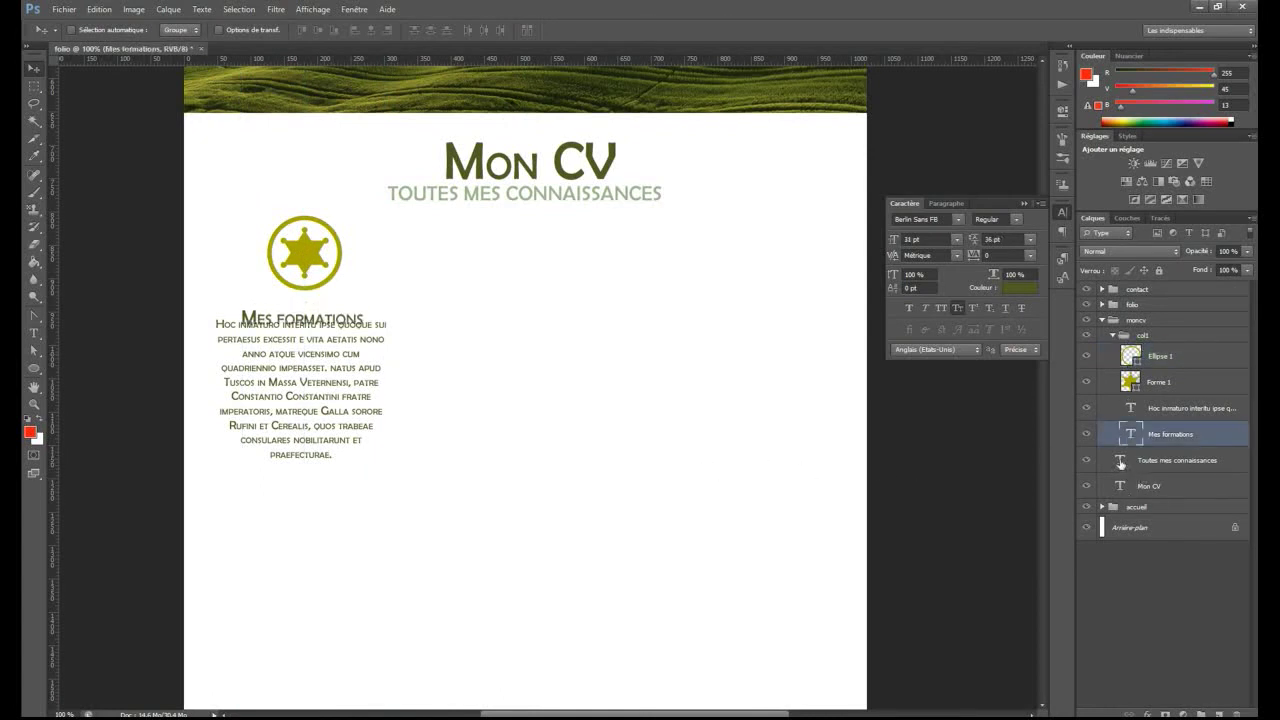
# Step: Move the placeholder paragraph down so it sits clear of the "Mes formations" heading with a small gap
pyautogui.click(1130, 410)
pyautogui.press('Down')
pyautogui.press('Down')
pyautogui.press('Down')
pyautogui.press('Down')
pyautogui.press('Down')
pyautogui.press('Down')
pyautogui.press('Down')
pyautogui.press('Down')
pyautogui.press('Down')
pyautogui.press('Down')
pyautogui.press('Down')
pyautogui.press('Down')
pyautogui.press('Down')
pyautogui.press('Down')
pyautogui.press('Down')
pyautogui.press('Down')
pyautogui.press('Down')
pyautogui.press('Down')
pyautogui.press('Down')
pyautogui.press('Down')
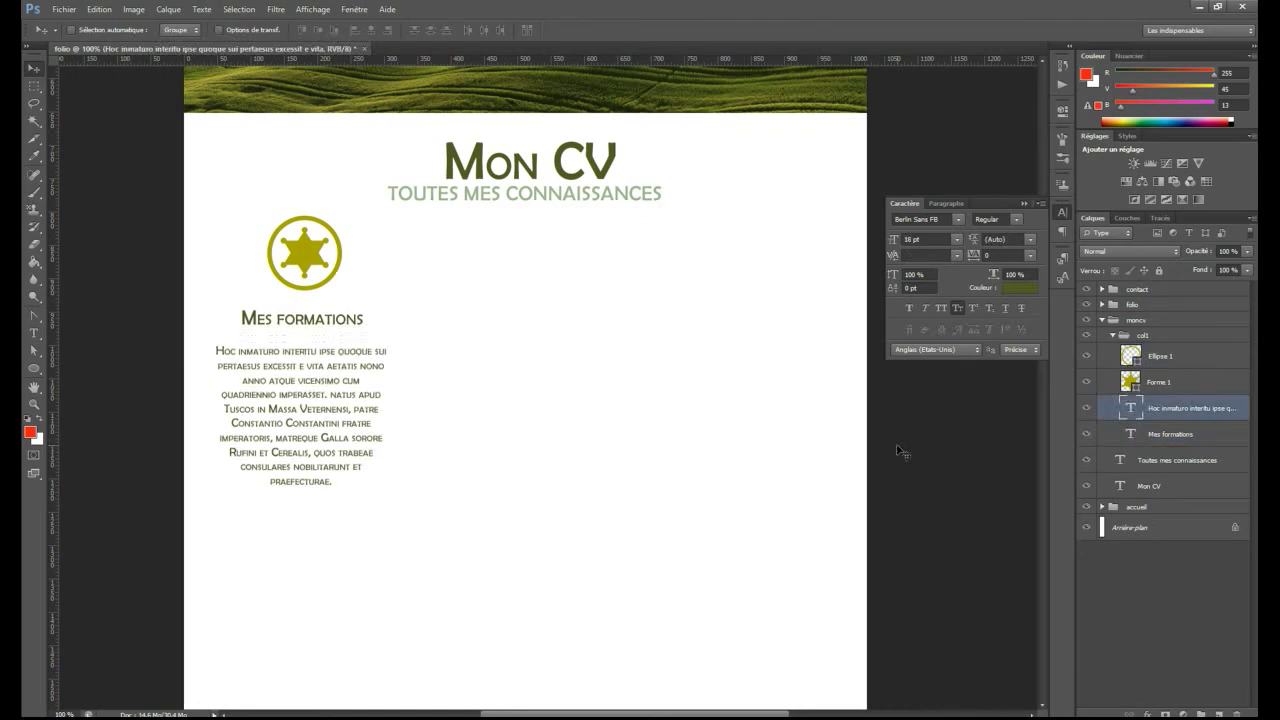
pyautogui.press('Up')
pyautogui.press('Up')
pyautogui.press('Up')
pyautogui.press('Up')
pyautogui.press('Up')
pyautogui.press('Up')
pyautogui.press('Up')
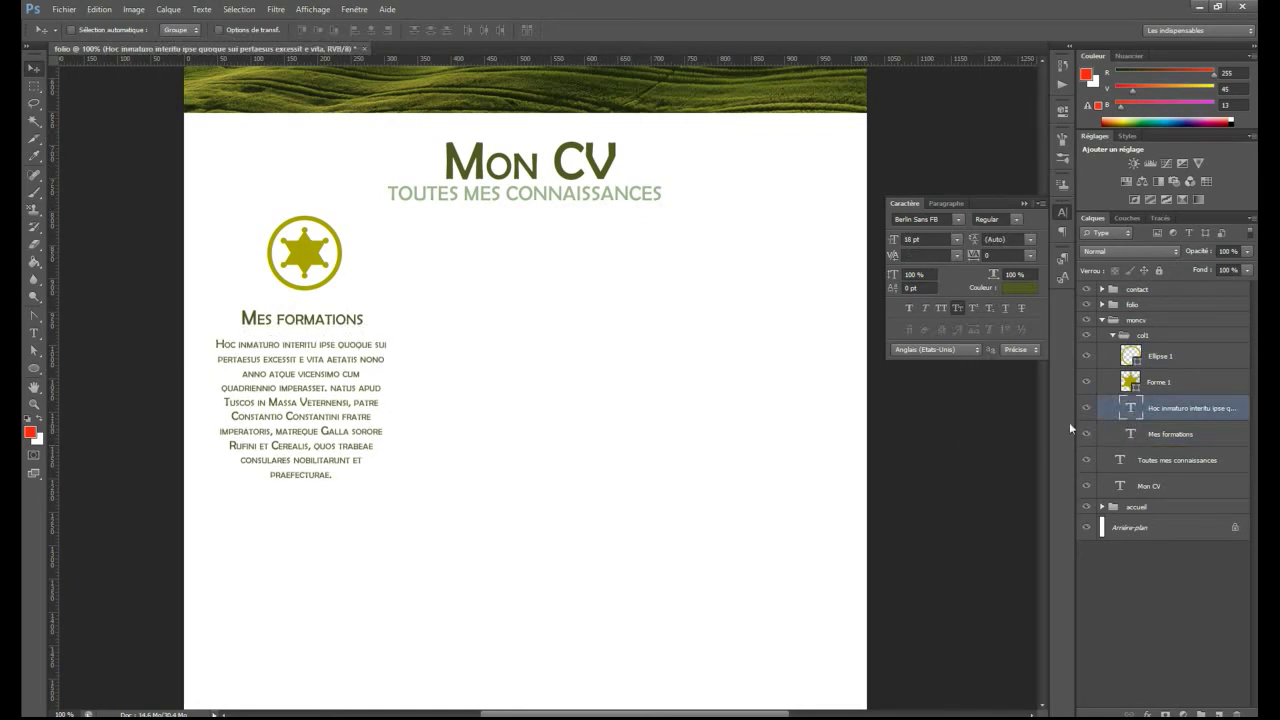
# Step: Align the circle, star, paragraph and heading layers of col1 on their horizontal centres
pyautogui.click(1132, 360)
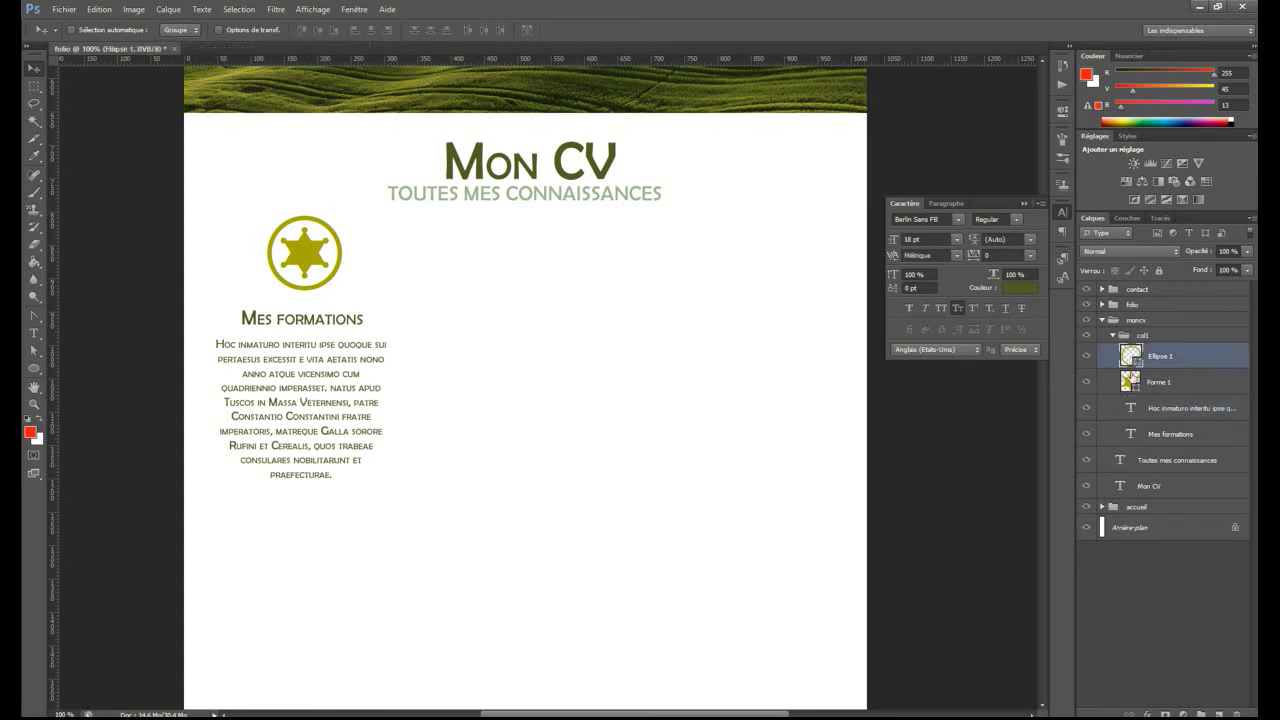
pyautogui.keyDown('shift'); pyautogui.click(1130, 436); pyautogui.keyUp('shift')
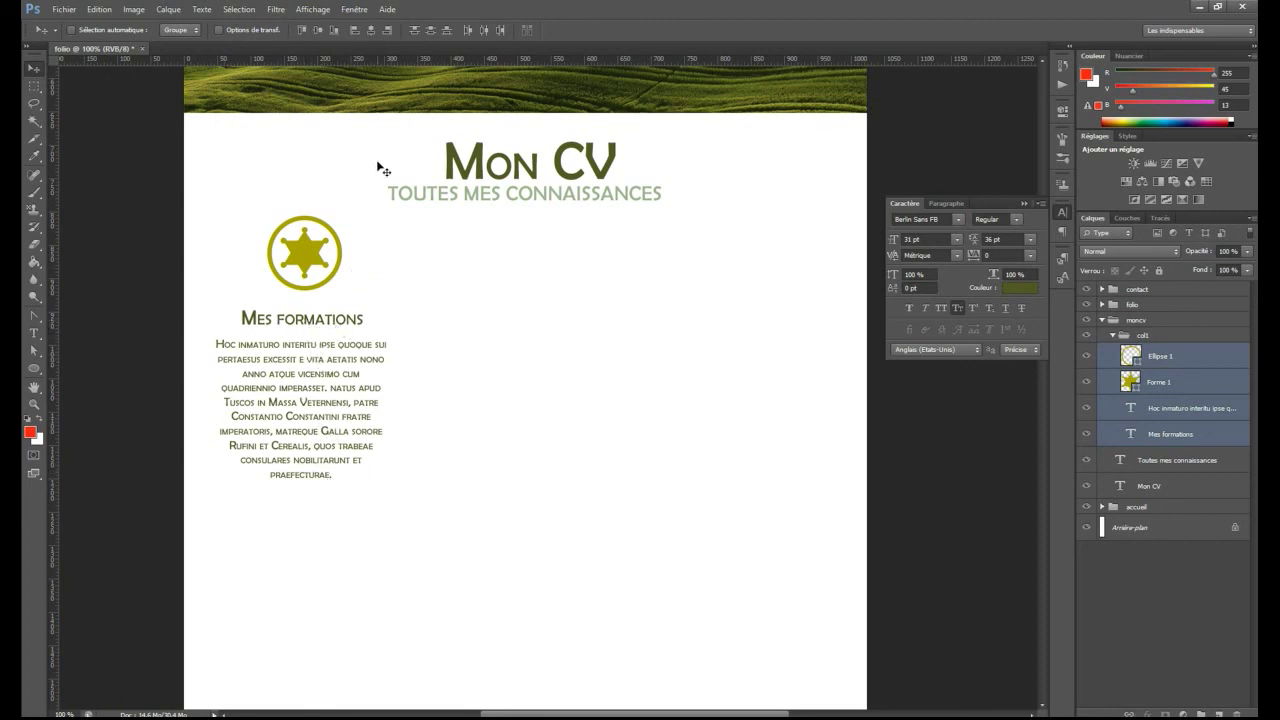
pyautogui.click(371, 31)
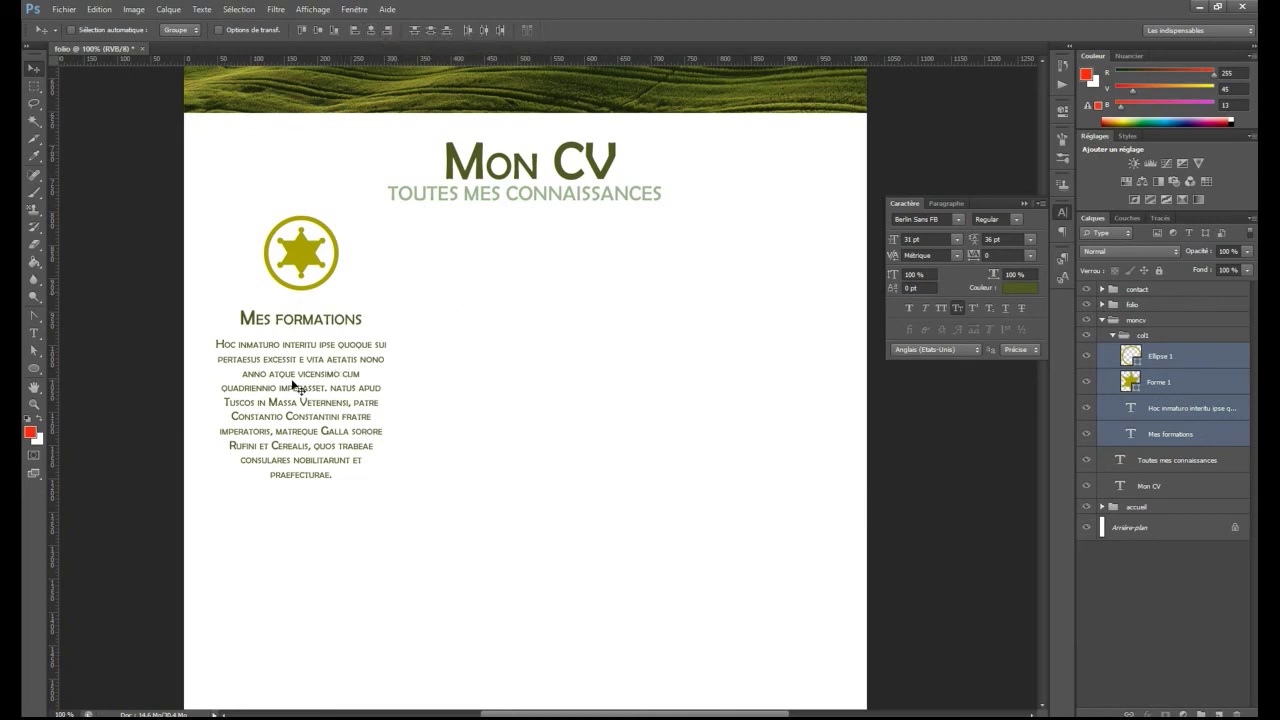
# Step: Nudge the placeholder paragraph up slightly, closer to the "Mes formations" heading
pyautogui.click(1128, 385)
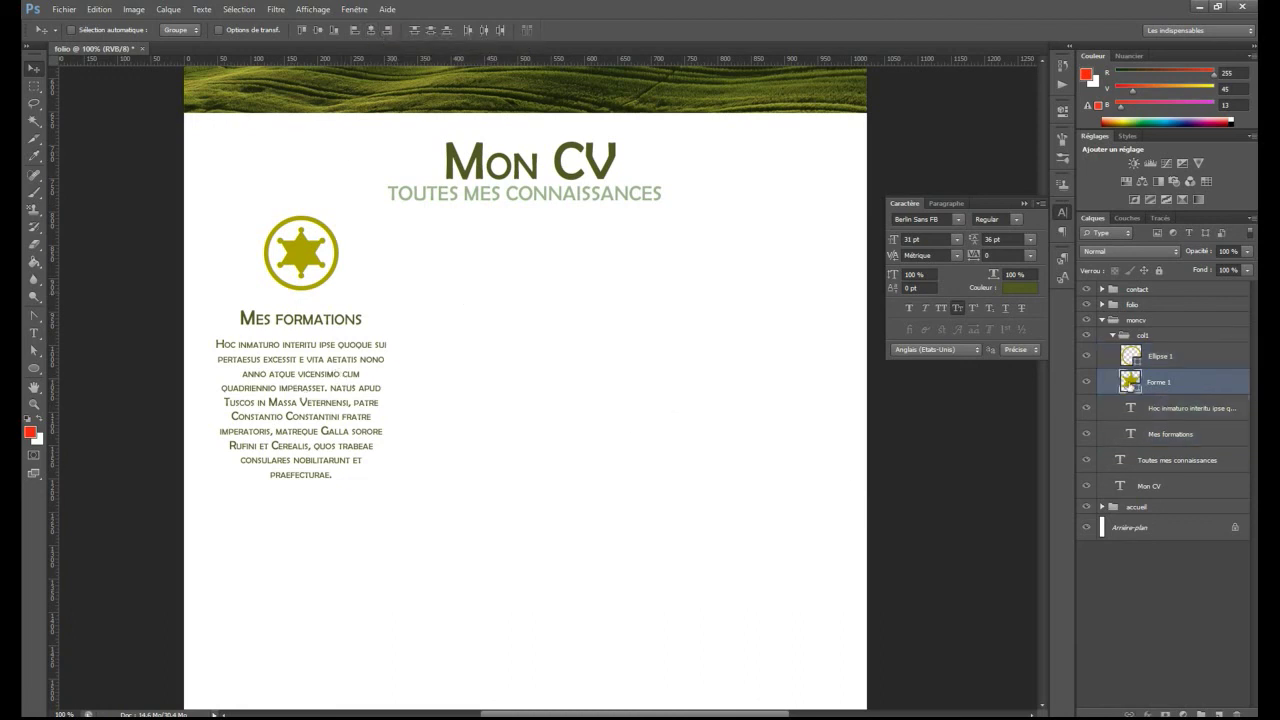
pyautogui.click(1132, 410)
pyautogui.press('Up')
pyautogui.press('Up')
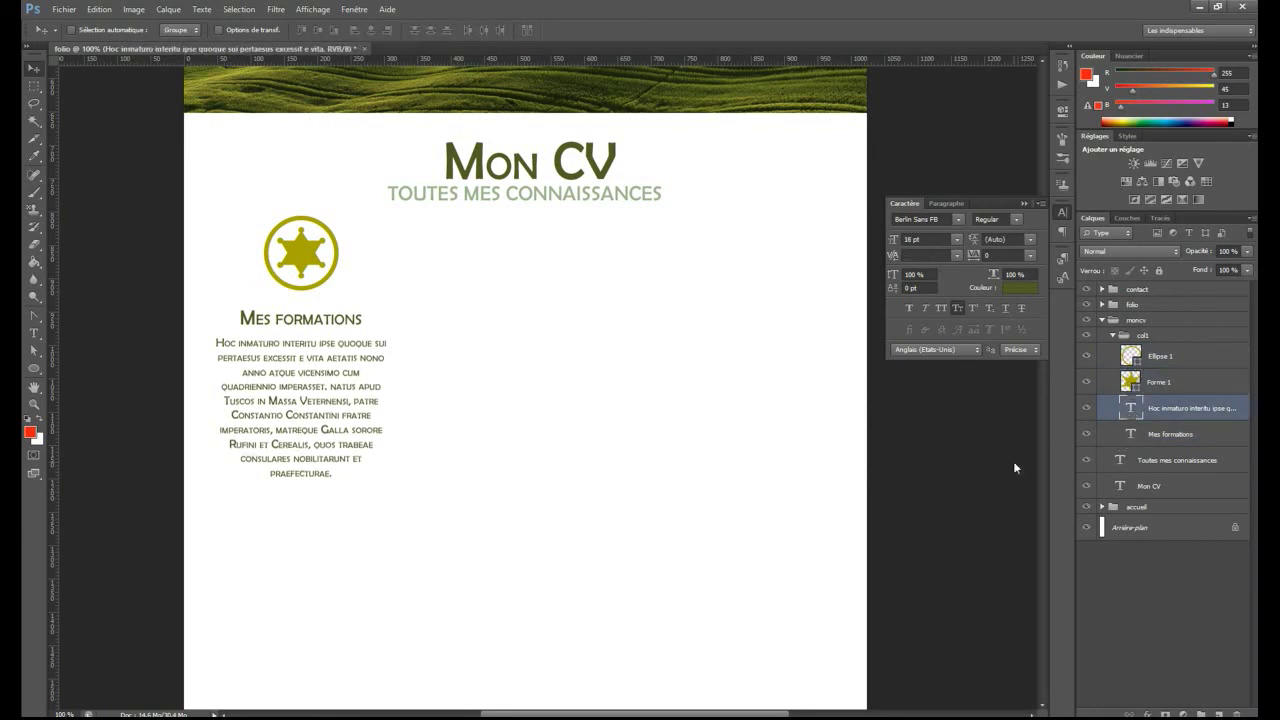
pyautogui.press('Up')
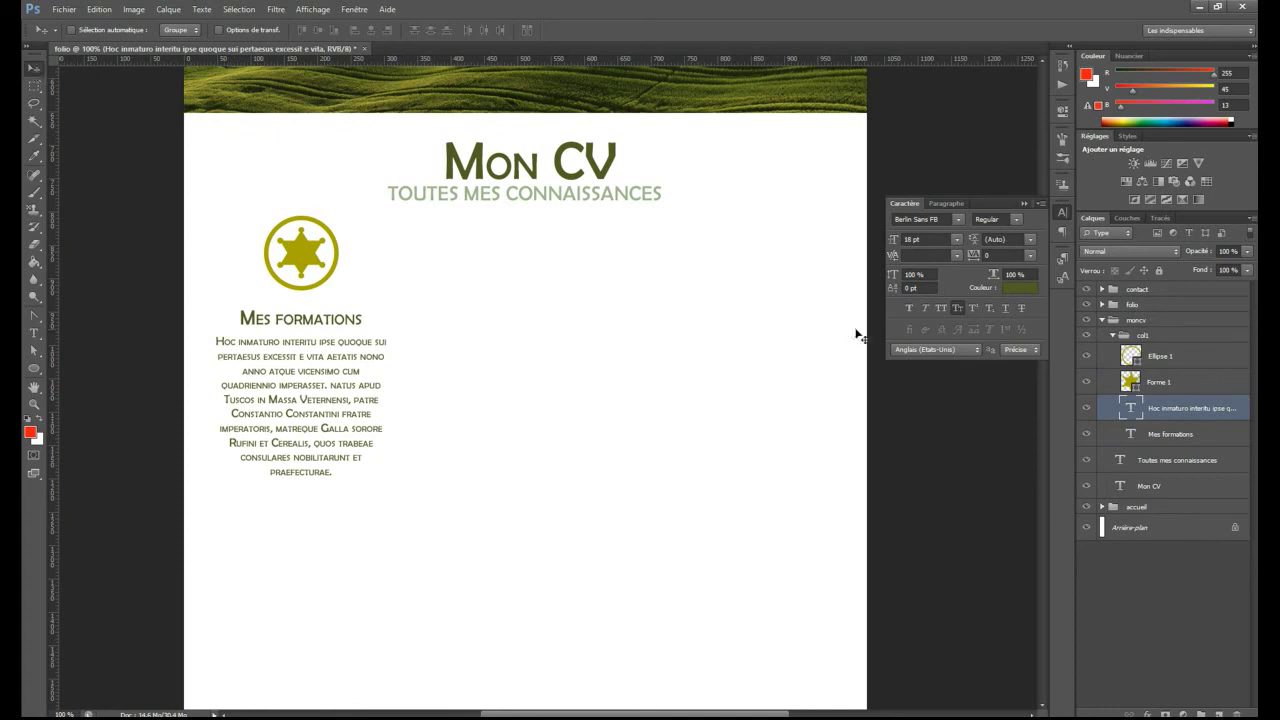
# Step: Duplicate the col1 group twice and place the copies beside the original as a middle and a right-hand column
pyautogui.click(1120, 337)
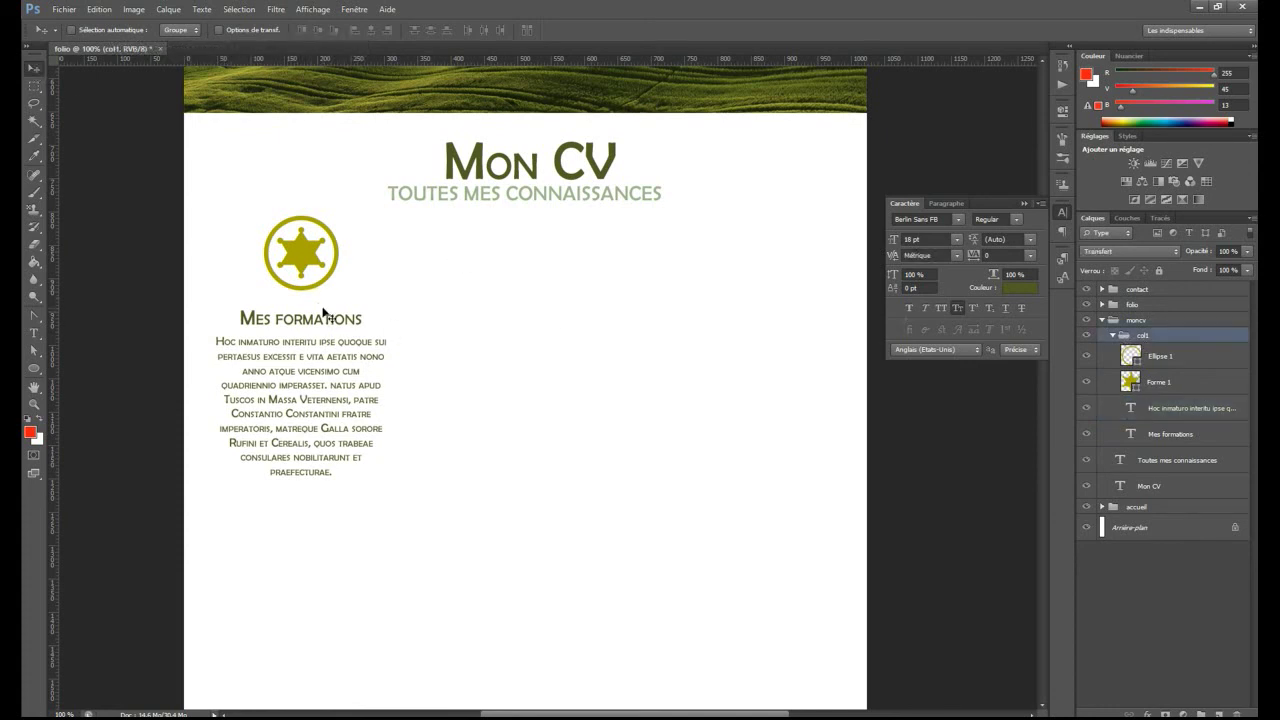
pyautogui.click(1113, 336)
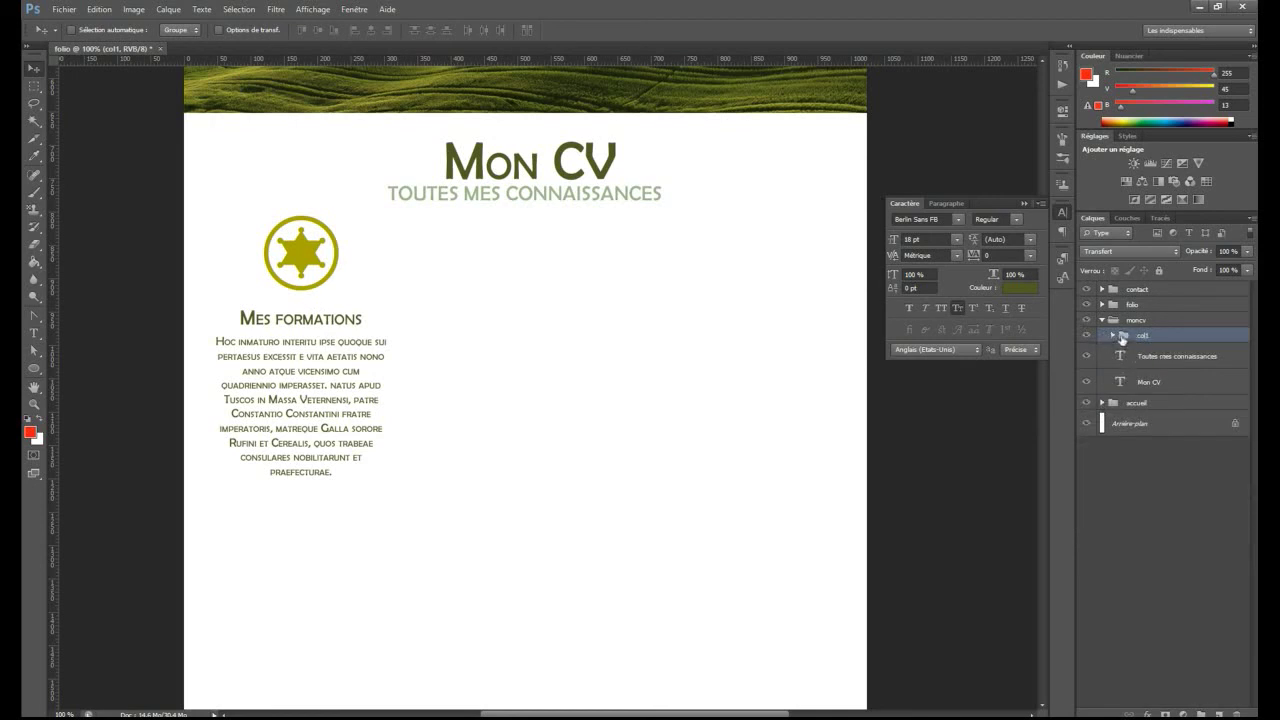
pyautogui.moveTo(1122, 339); pyautogui.dragTo(1217, 713)
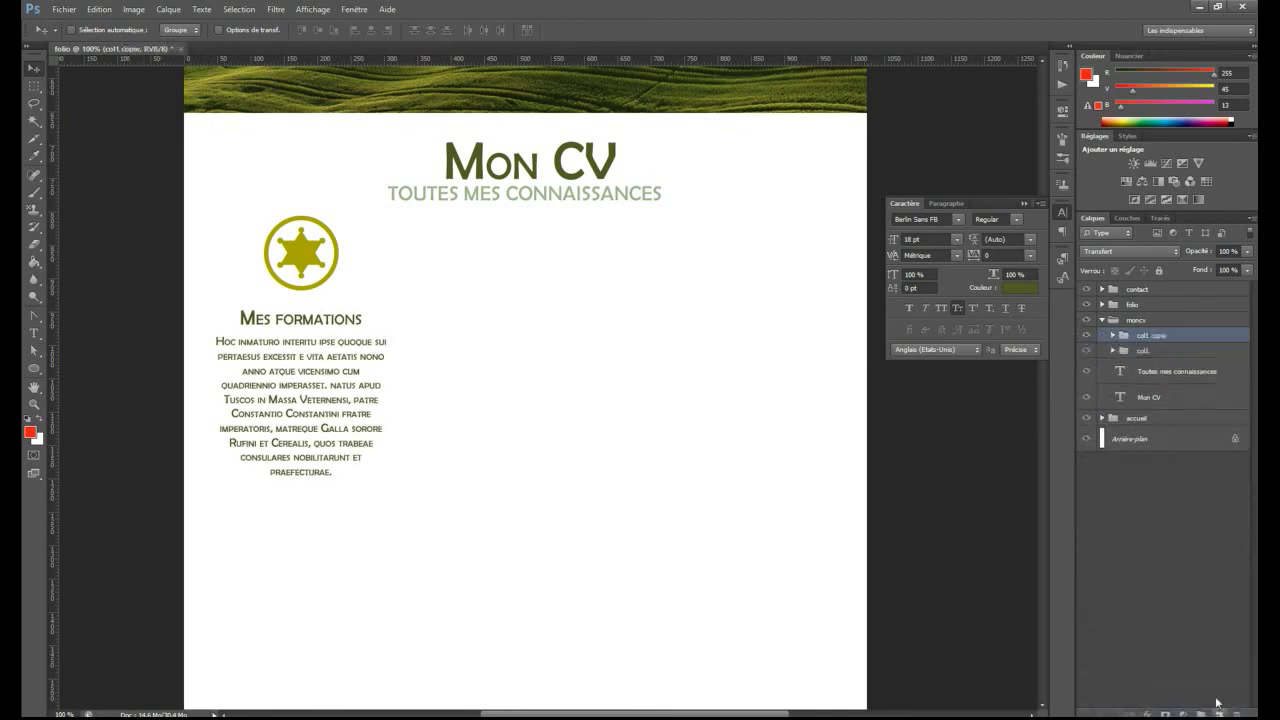
pyautogui.moveTo(292, 418); pyautogui.dragTo(514, 419)
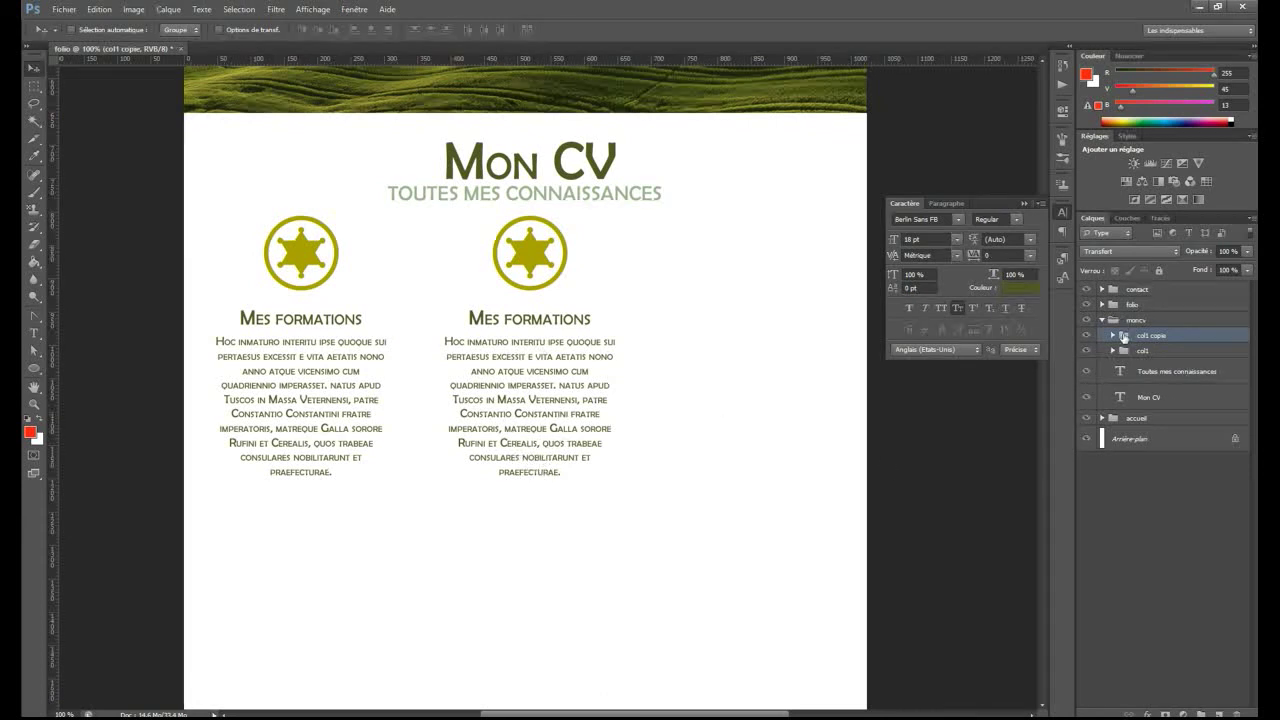
pyautogui.moveTo(1124, 340); pyautogui.dragTo(1220, 713)
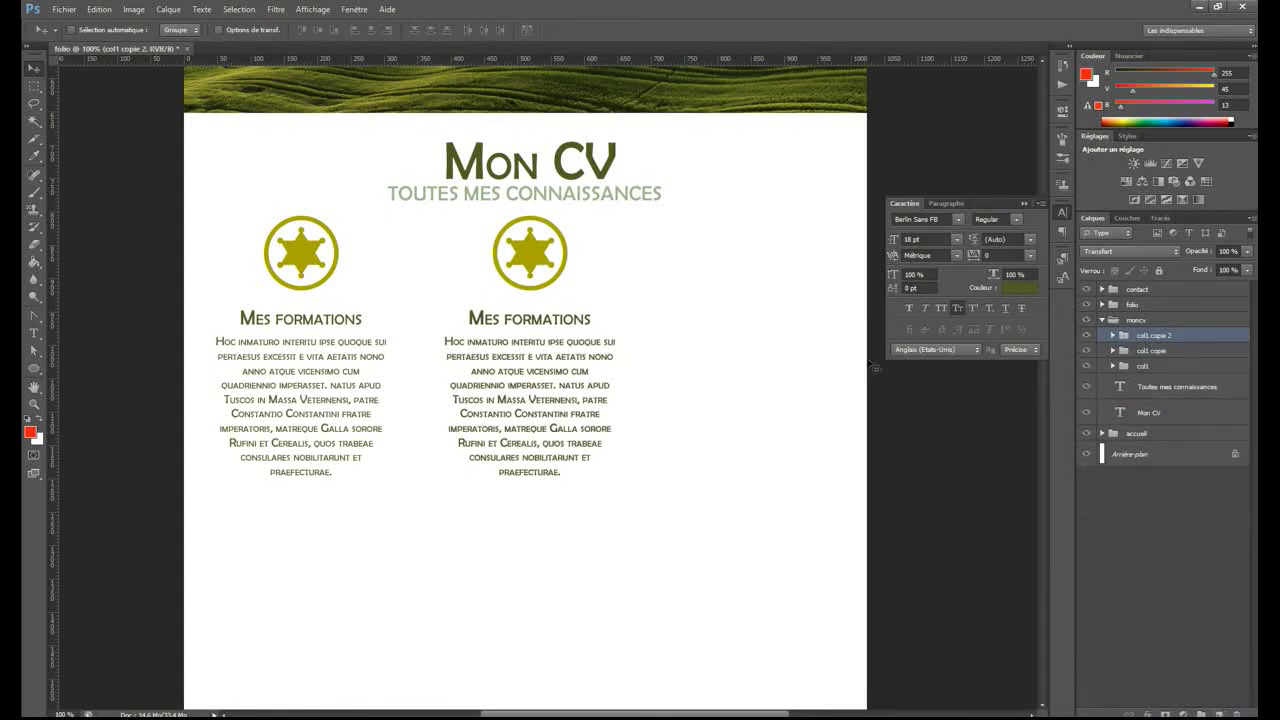
pyautogui.moveTo(538, 380); pyautogui.dragTo(733, 372)
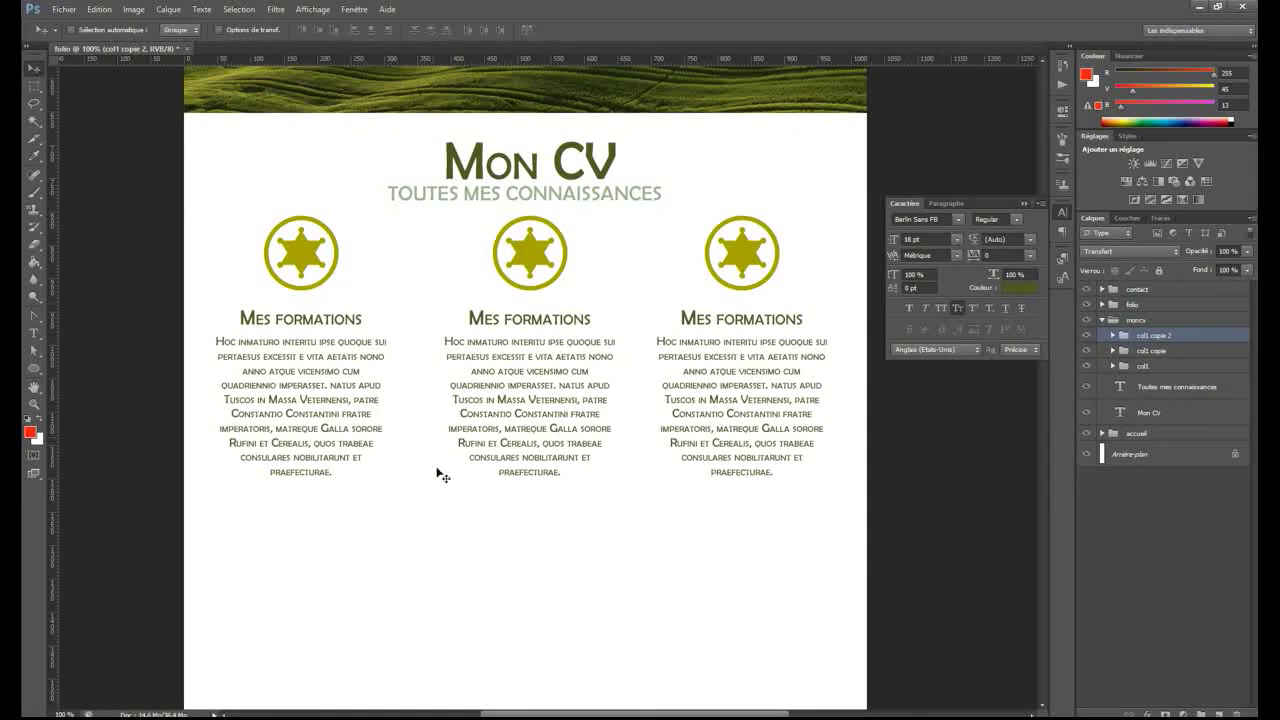
# Step: Distribute the three column groups evenly by horizontal centres and shift them right to centre on the page's middle guide, at X 511 px
pyautogui.keyDown('shift'); pyautogui.click(1128, 366); pyautogui.keyUp('shift')
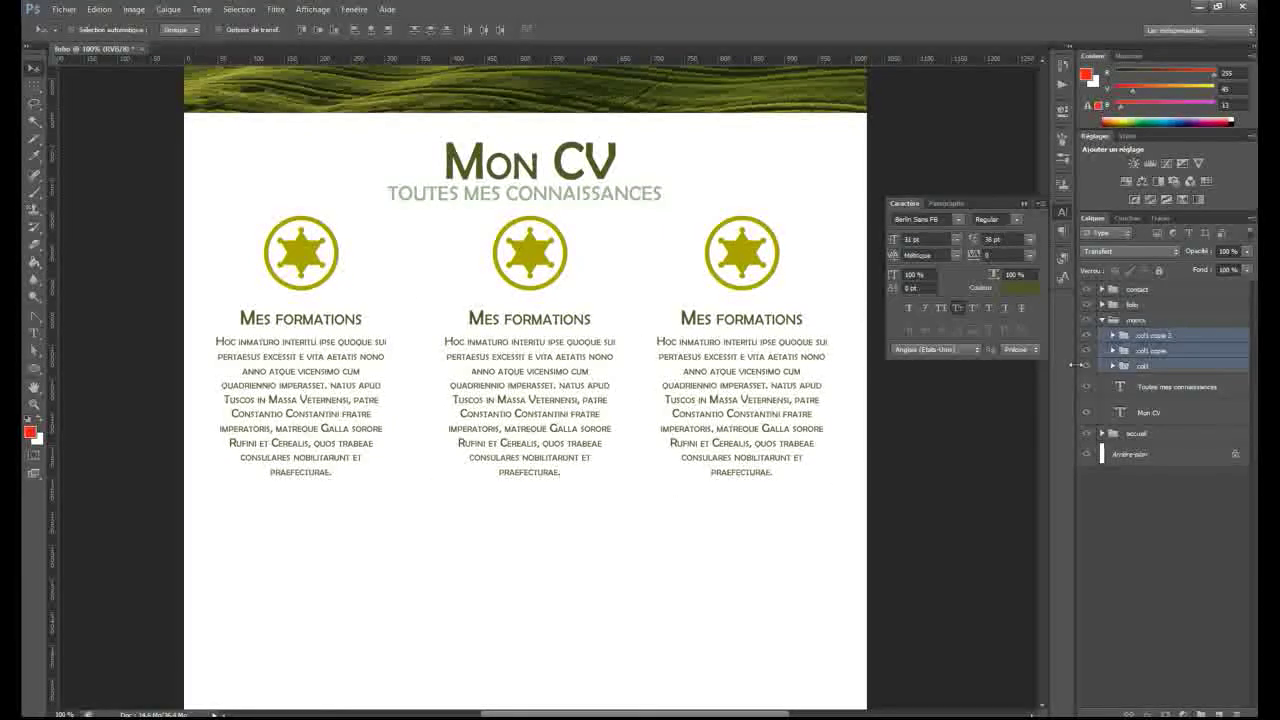
pyautogui.click(486, 34)
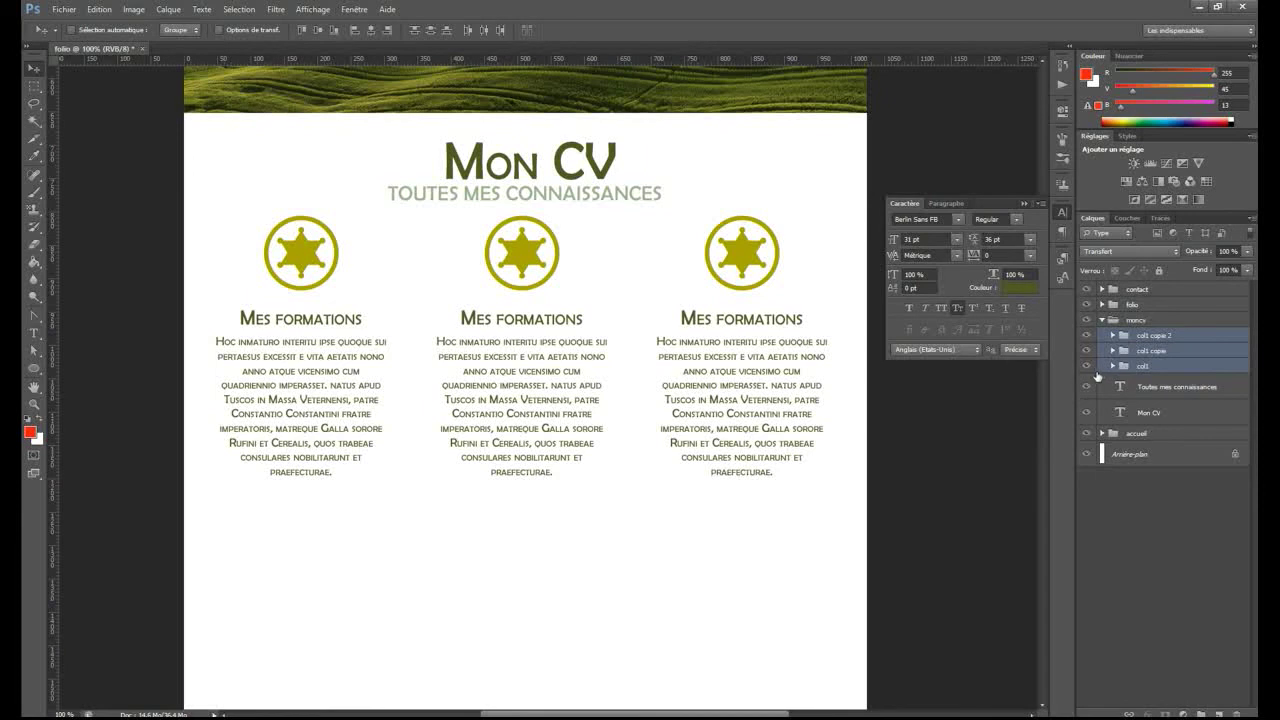
pyautogui.hotkey('ctrl', ';')
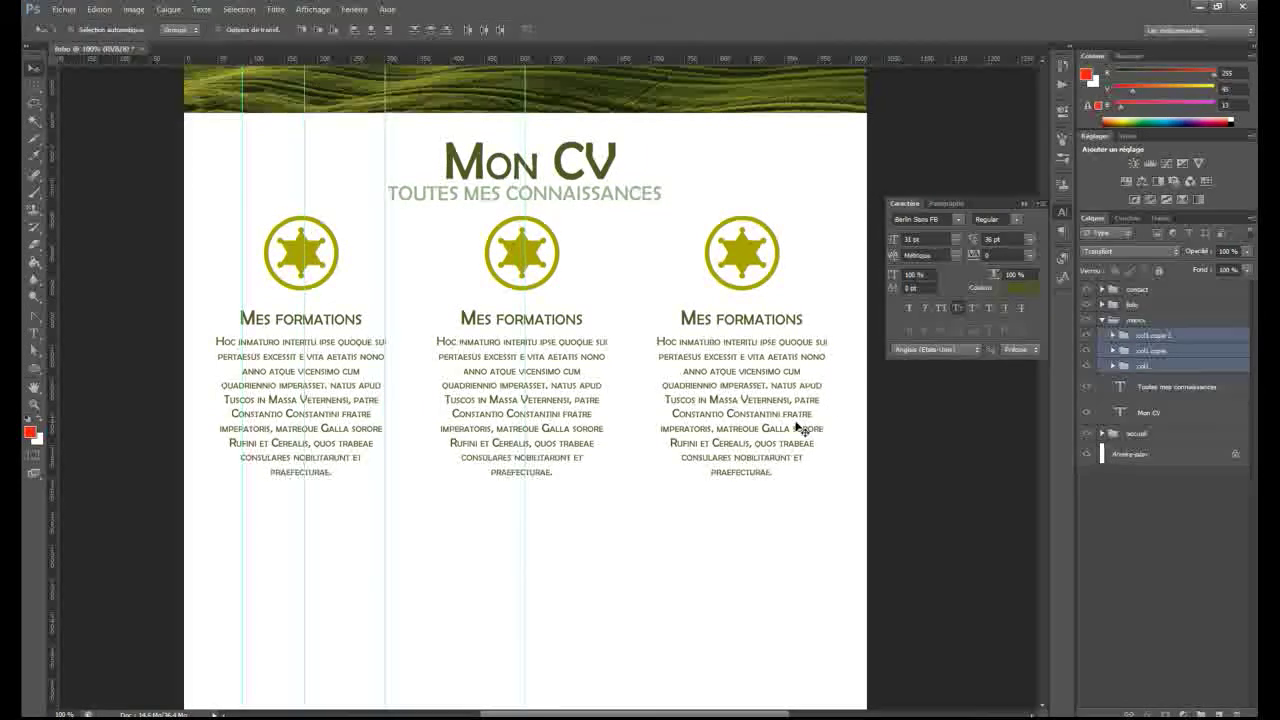
pyautogui.hotkey('ctrl', 't')
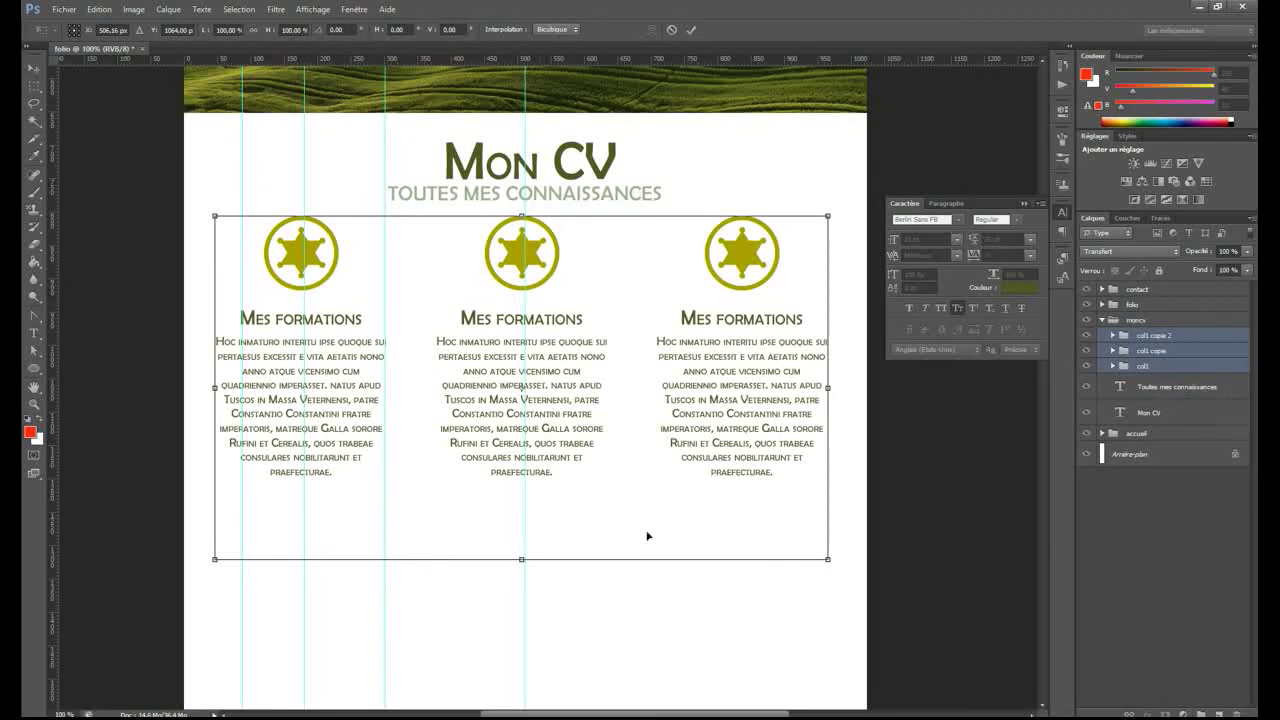
pyautogui.press('Right')
pyautogui.press('Right')
pyautogui.press('Right')
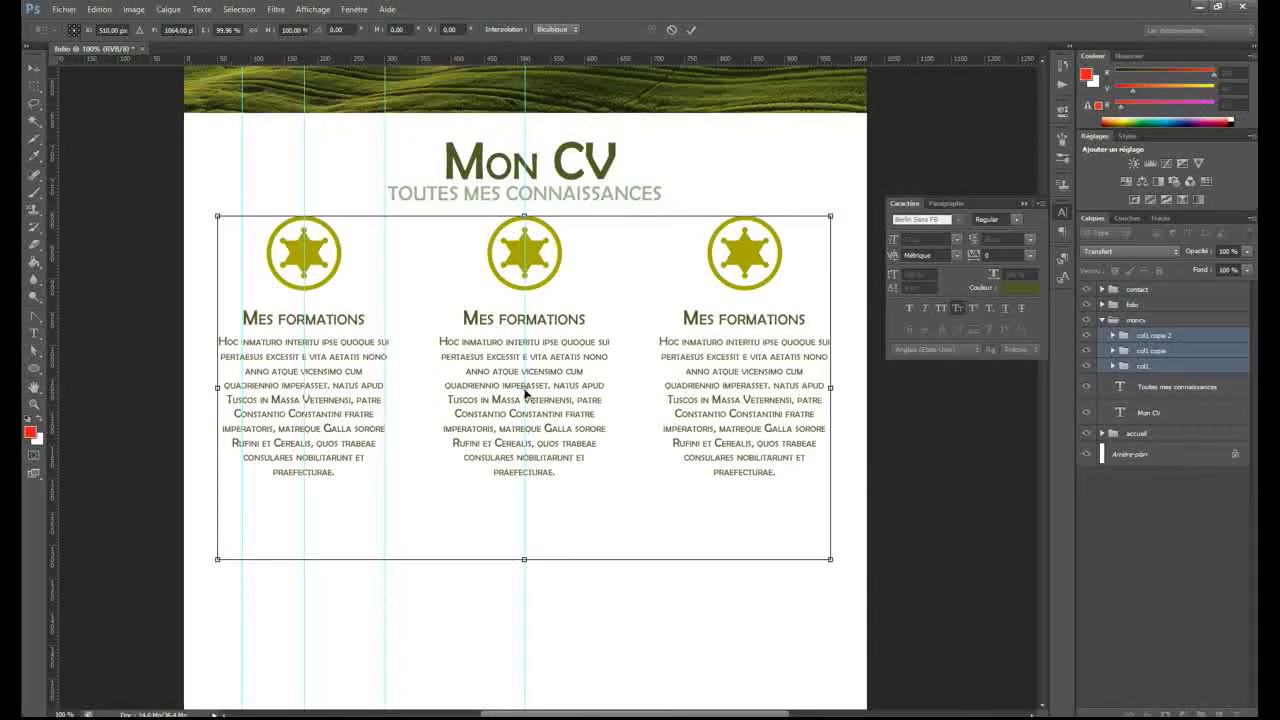
pyautogui.press('Right')
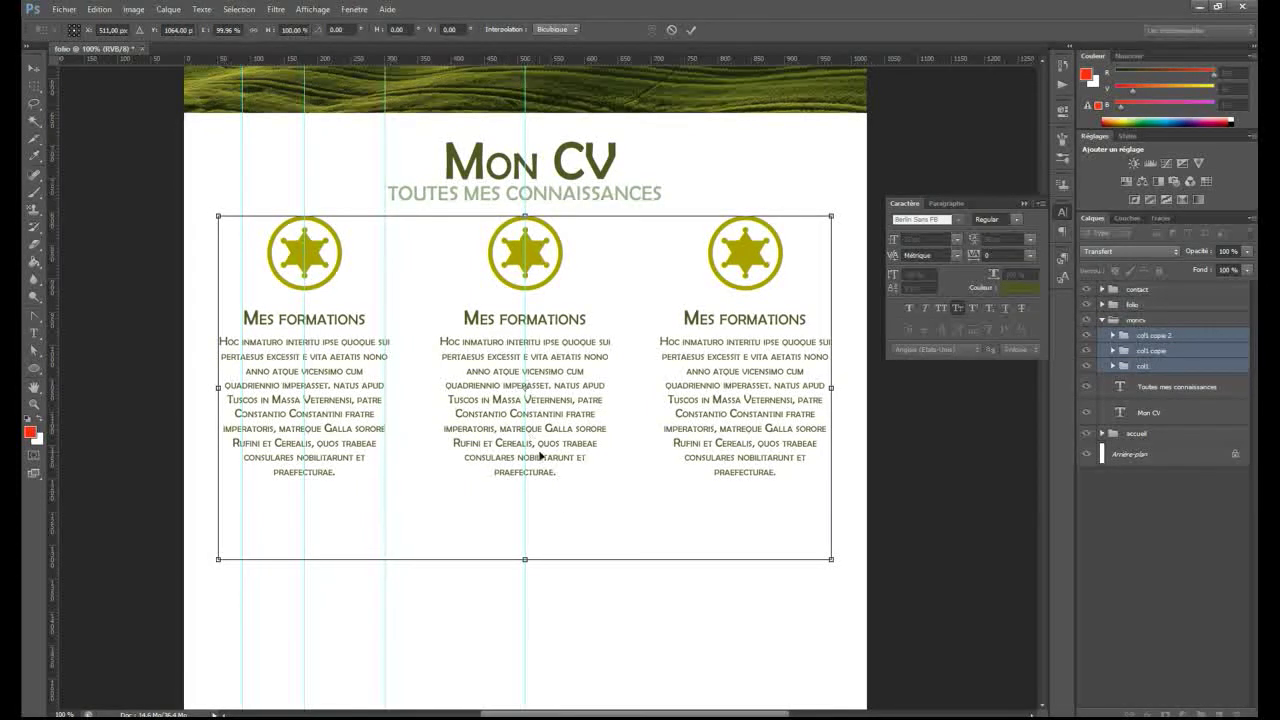
pyautogui.press('Return')
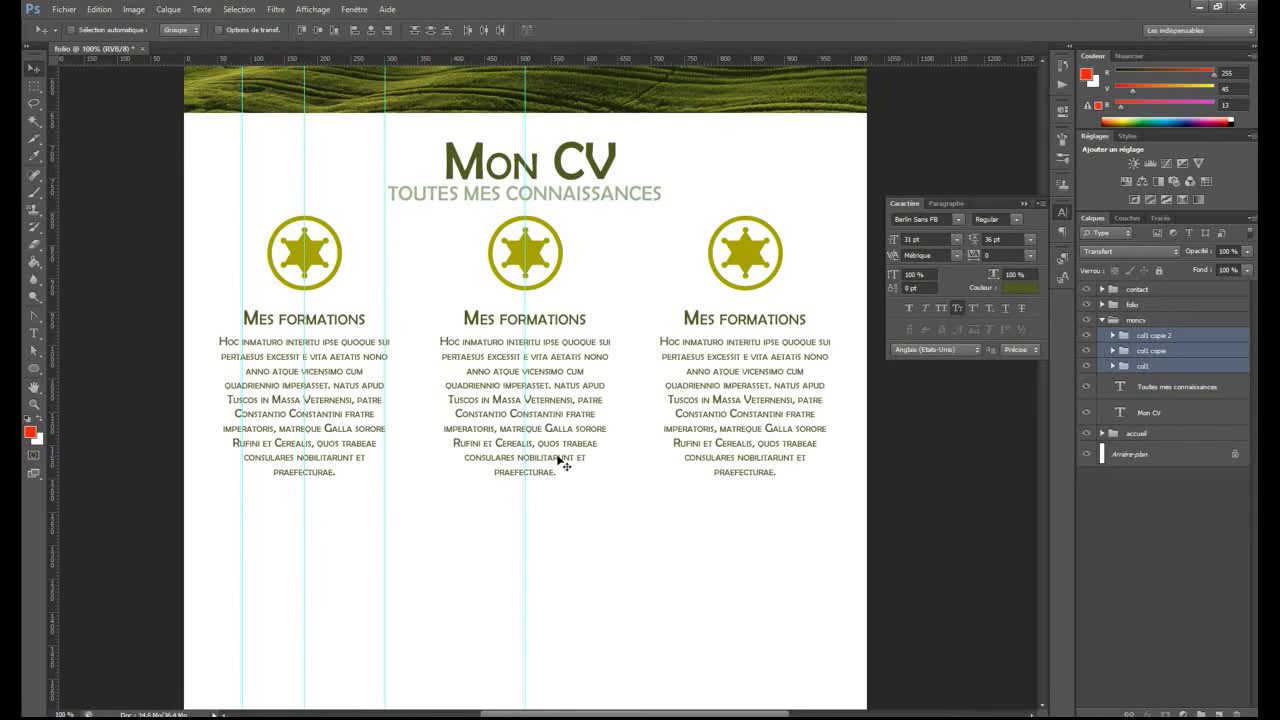
pyautogui.hotkey('ctrl', 'h')
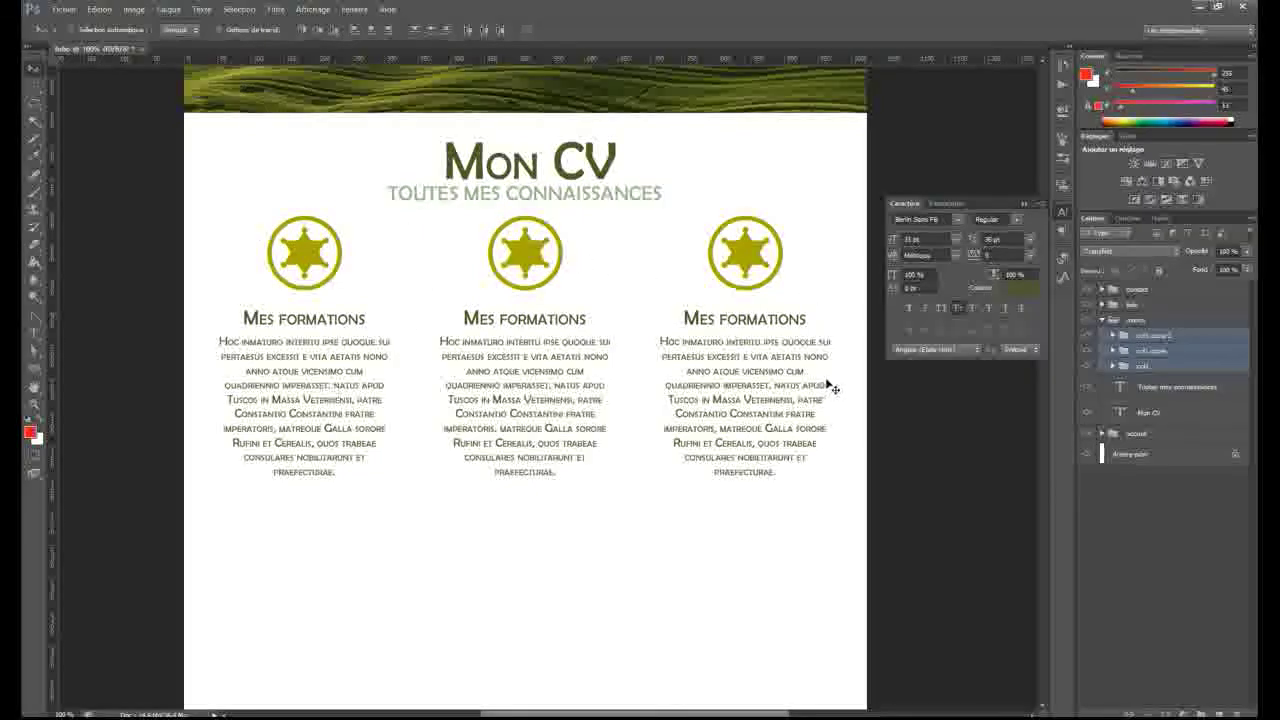
# Step: Rename the middle column's group to col2 and the right-hand column's group to col3
pyautogui.doubleClick(1150, 351)
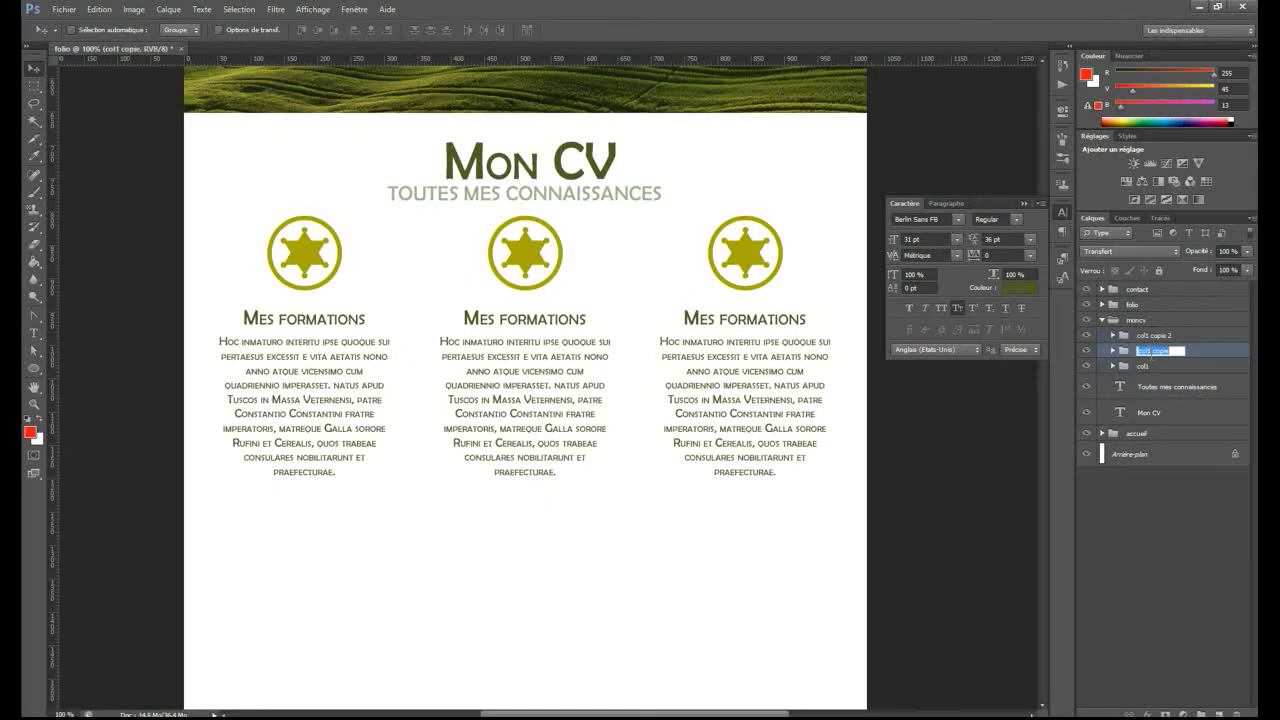
pyautogui.write('col2')
pyautogui.press('Return')
pyautogui.doubleClick(1152, 336)
pyautogui.write('col')
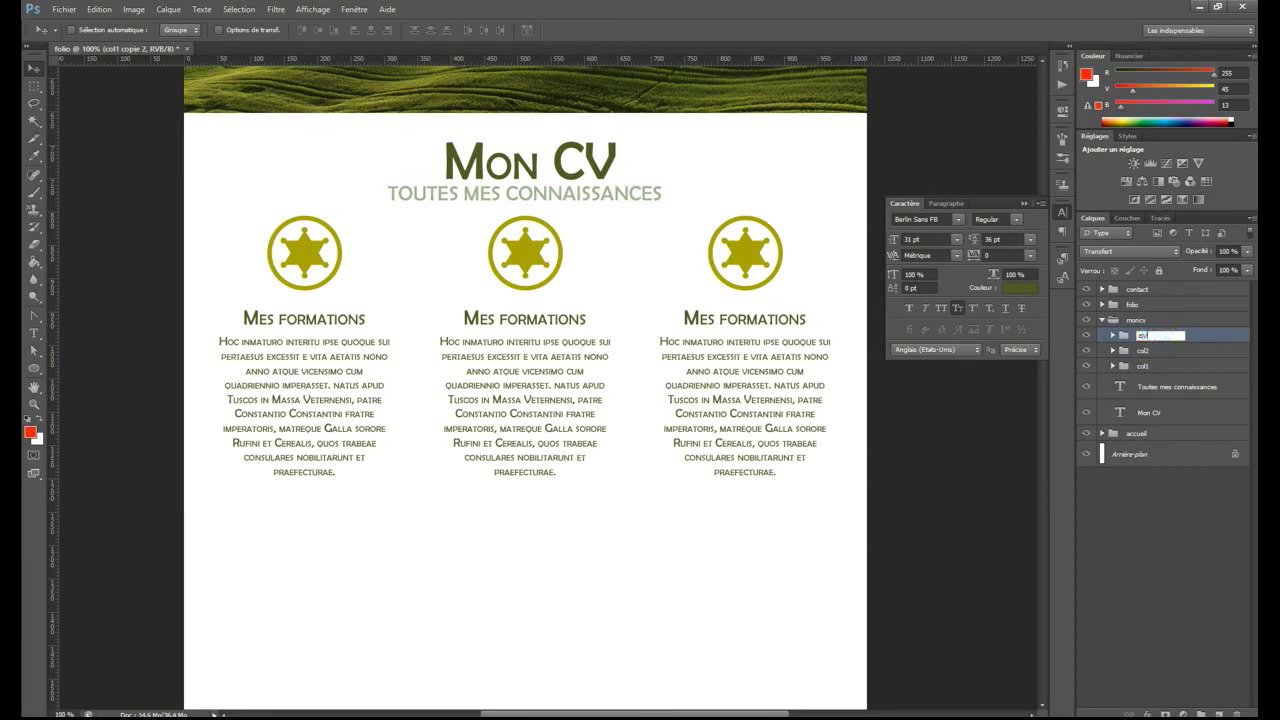
pyautogui.write('3')
pyautogui.press('Return')
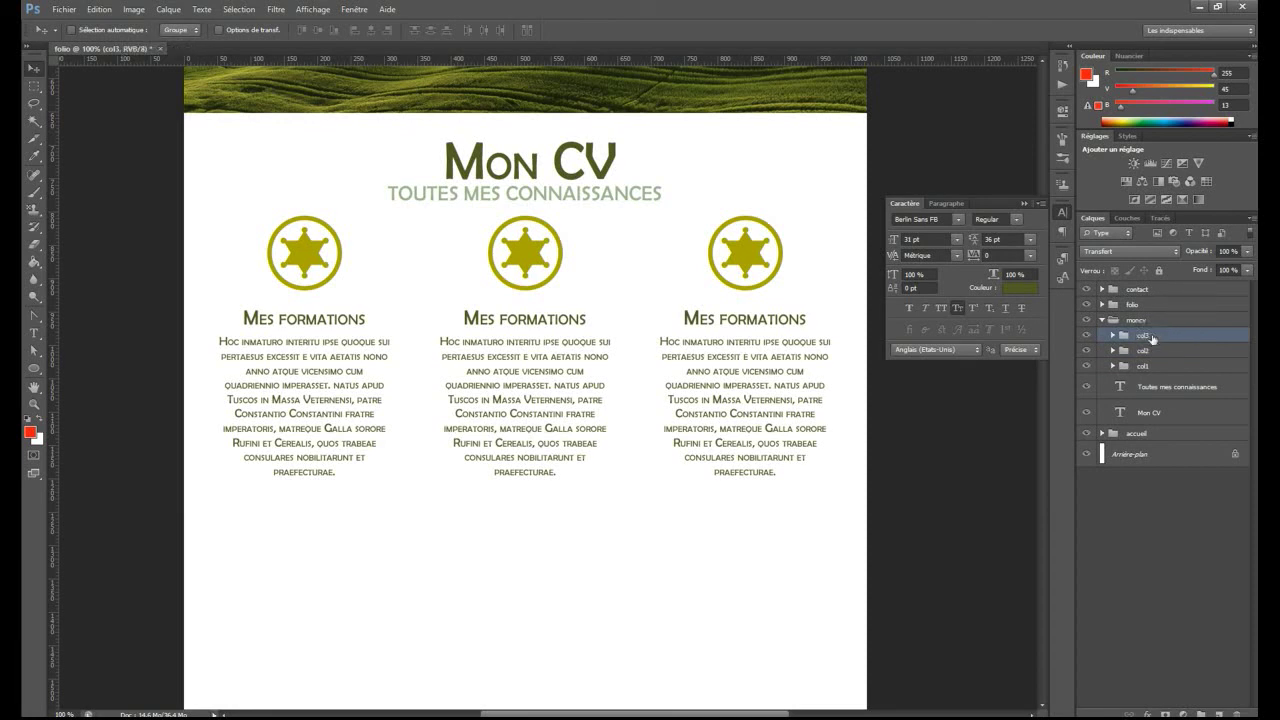